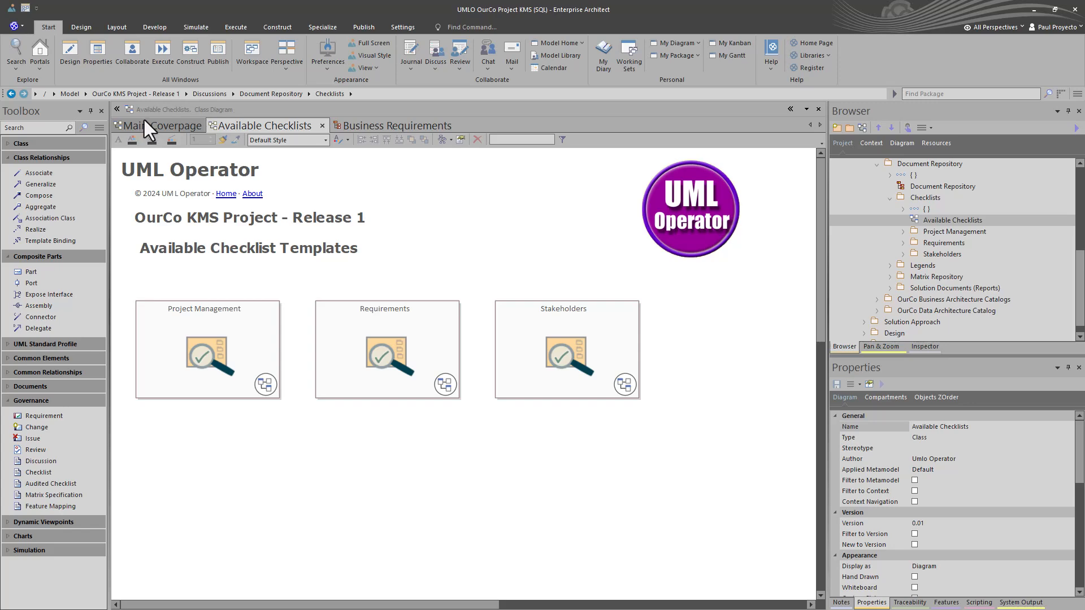
Step: Show the Main Coverpage diagram, and open the PM Templates diagram from the Checklists > Project Management package
{"action": "left_click", "coordinate": [144, 125]}
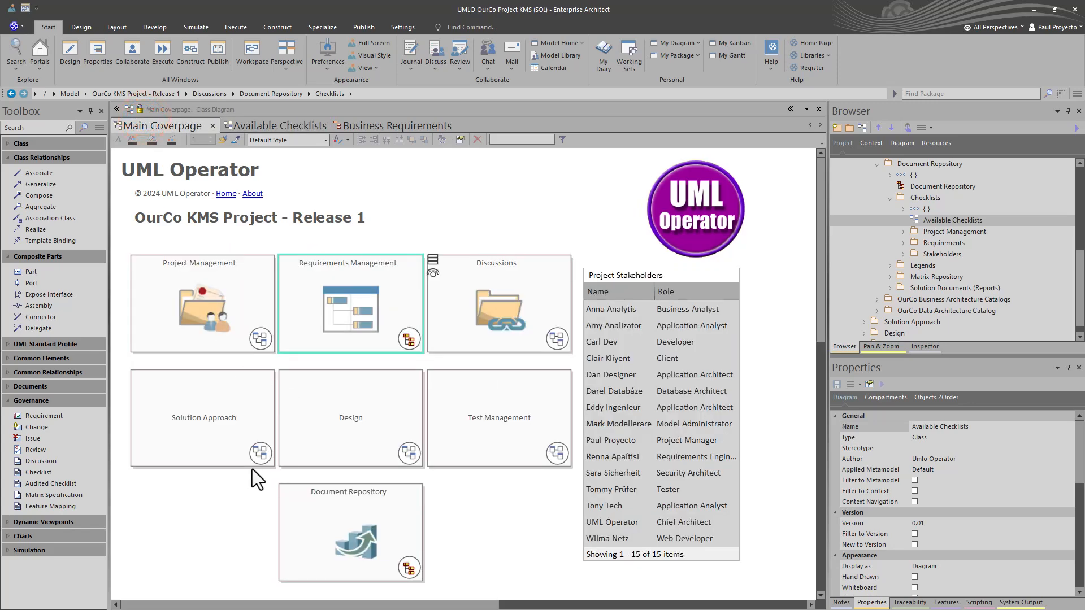
{"action": "left_click", "coordinate": [891, 199]}
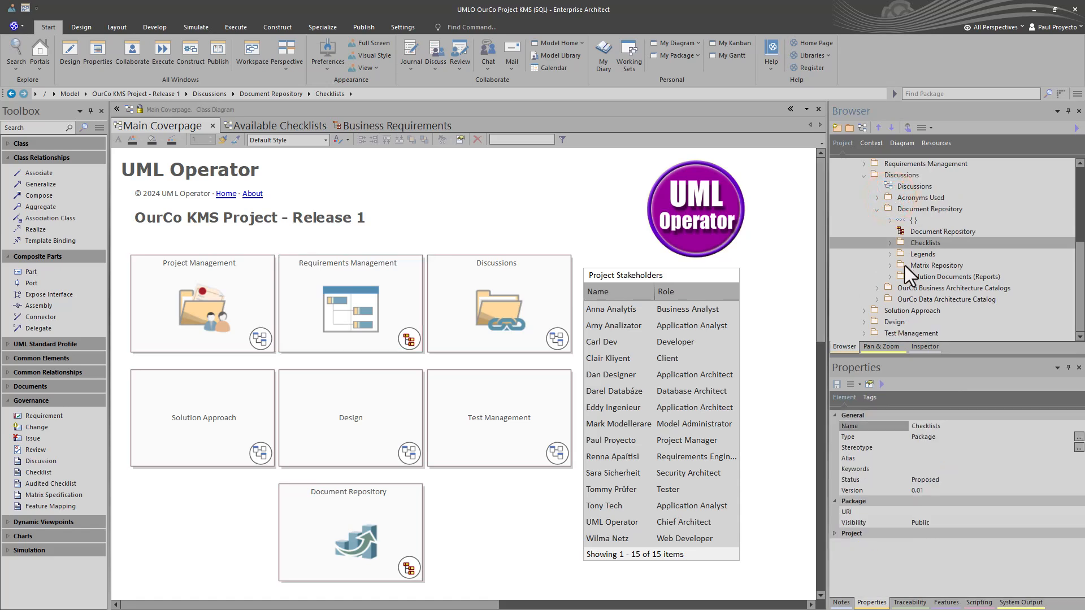
{"action": "left_click", "coordinate": [890, 245]}
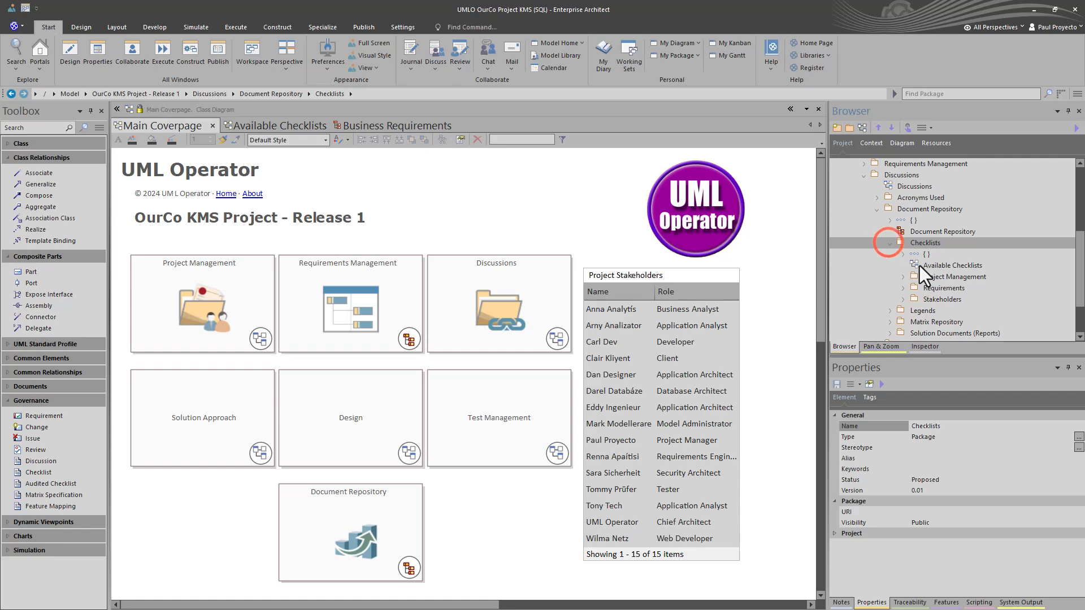
{"action": "left_click", "coordinate": [904, 277]}
{"action": "double_click", "coordinate": [954, 275]}
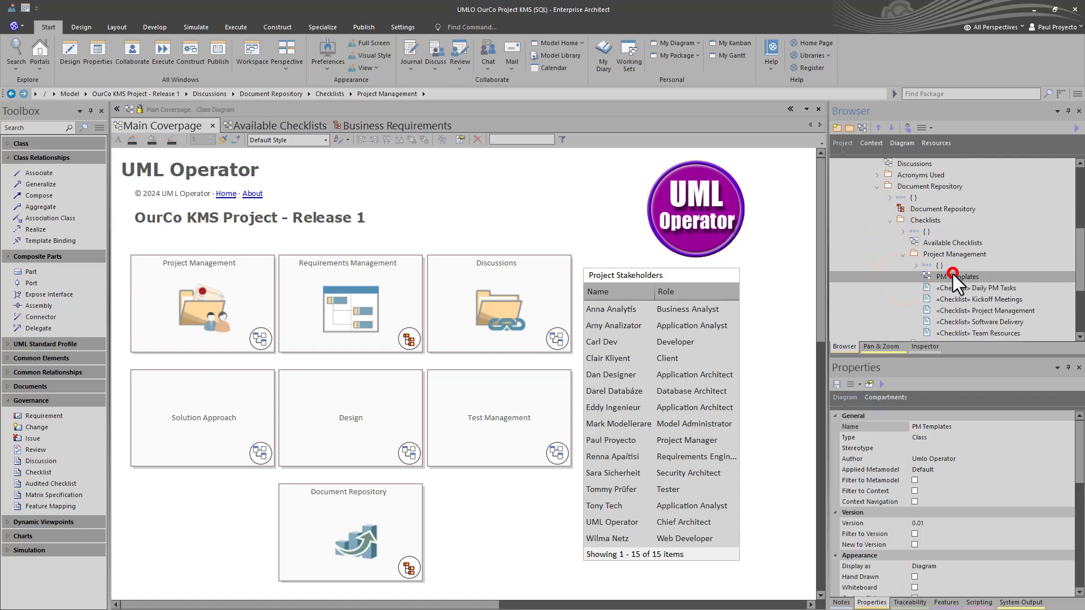
Step: Open the Requirements and Stakeholders template diagrams from their packages under Checklists
{"action": "left_click", "coordinate": [902, 254]}
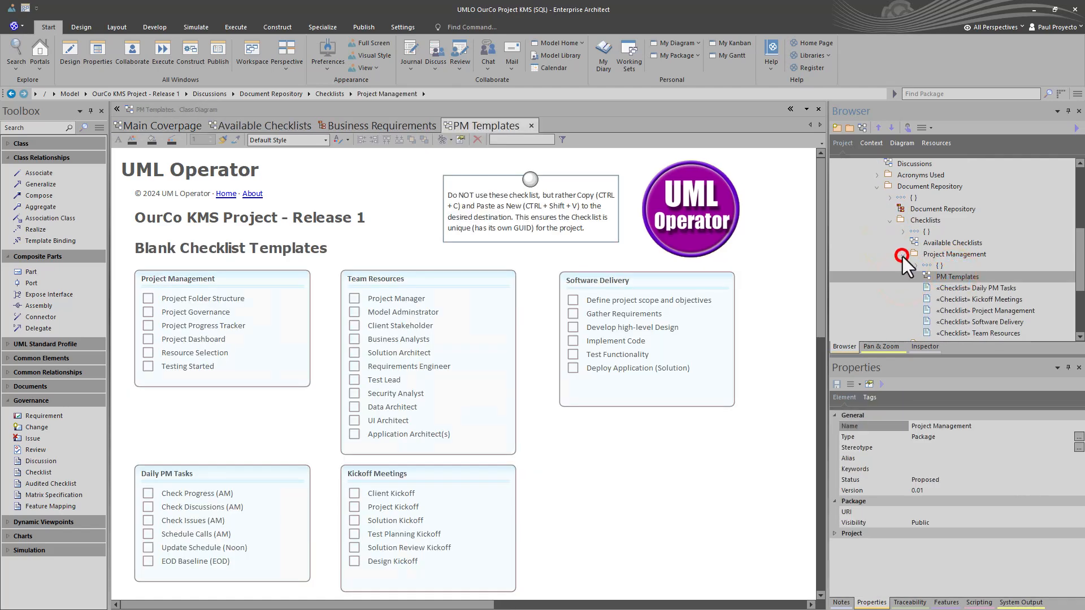
{"action": "left_click", "coordinate": [903, 265]}
{"action": "double_click", "coordinate": [934, 290]}
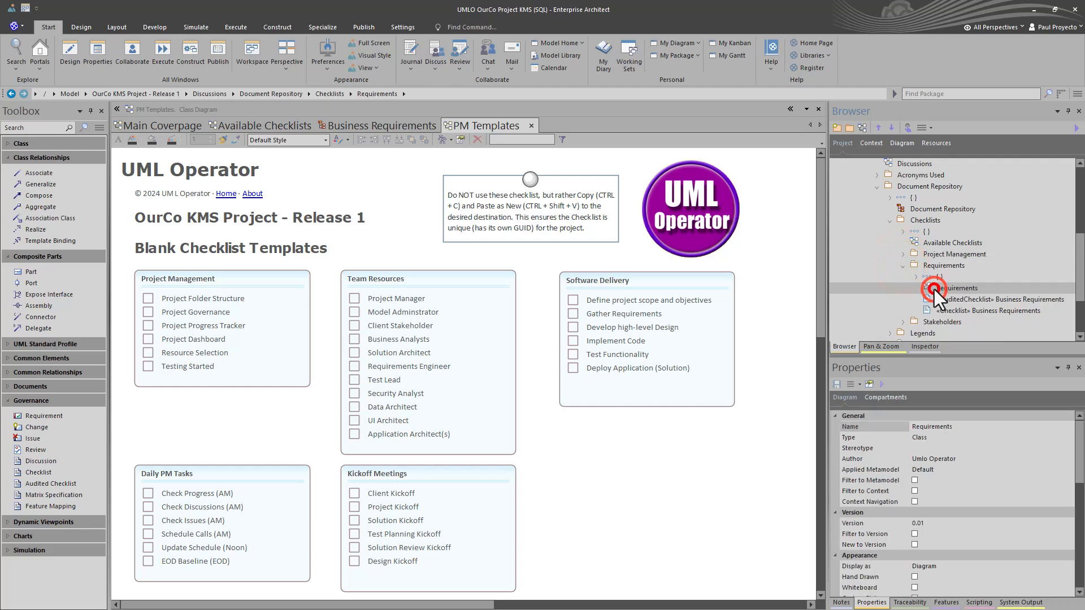
{"action": "left_click", "coordinate": [903, 266]}
{"action": "left_click", "coordinate": [902, 277]}
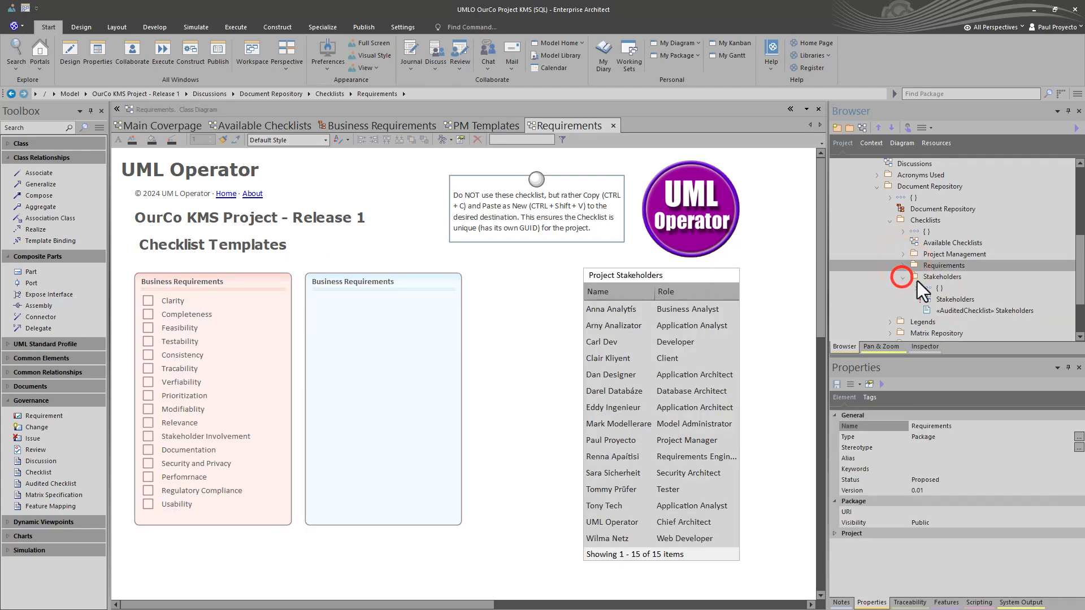
{"action": "double_click", "coordinate": [938, 299]}
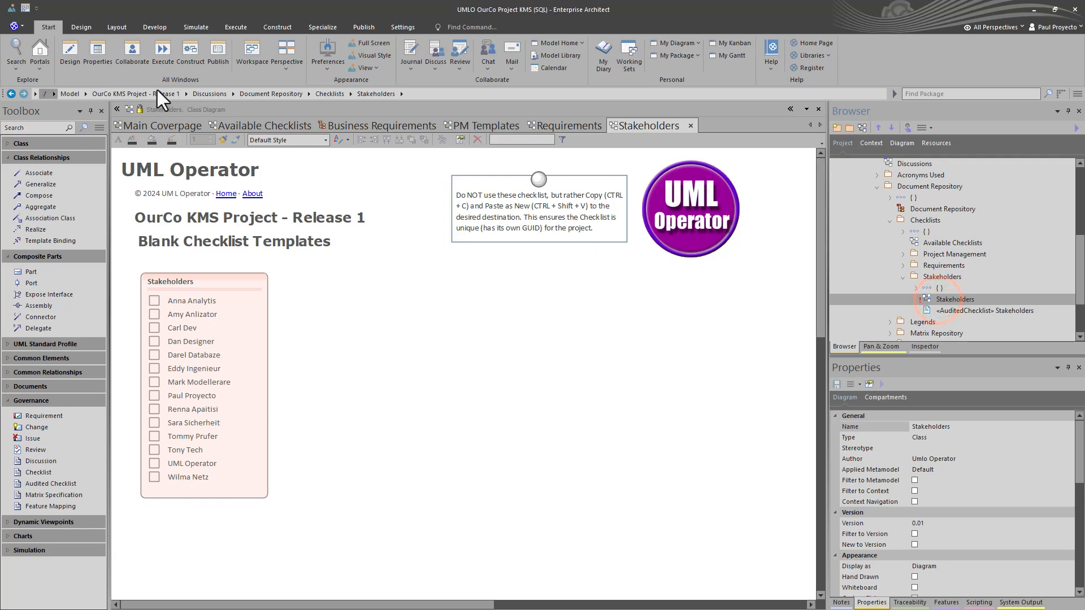
Step: Review the open Requirements, PM Templates and Business Requirements diagrams, ending on the Available Checklists diagram
{"action": "left_click", "coordinate": [561, 130]}
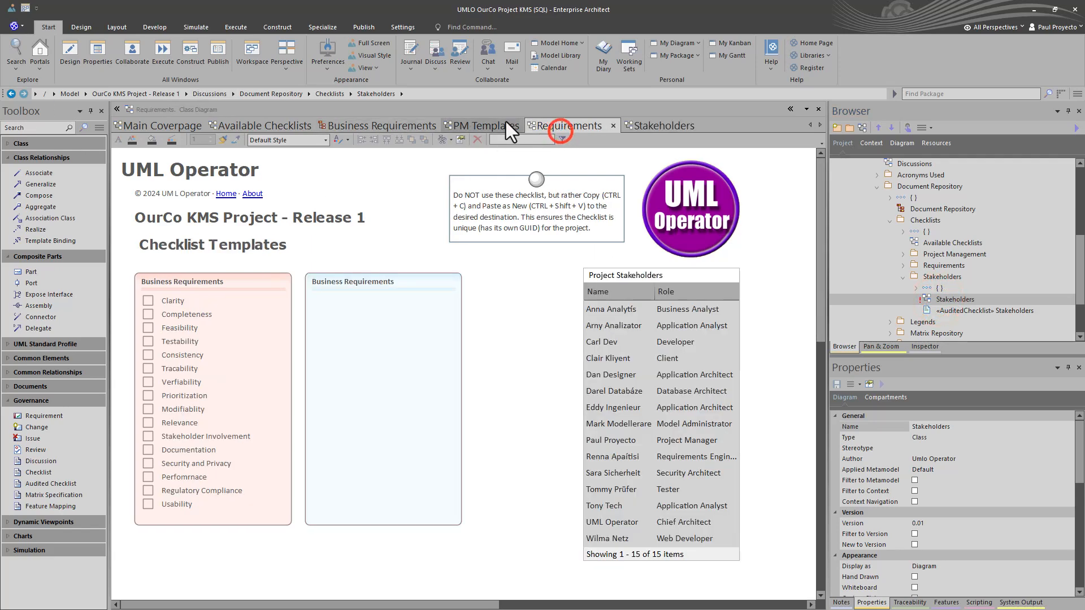
{"action": "left_click", "coordinate": [470, 125]}
{"action": "left_click", "coordinate": [403, 126]}
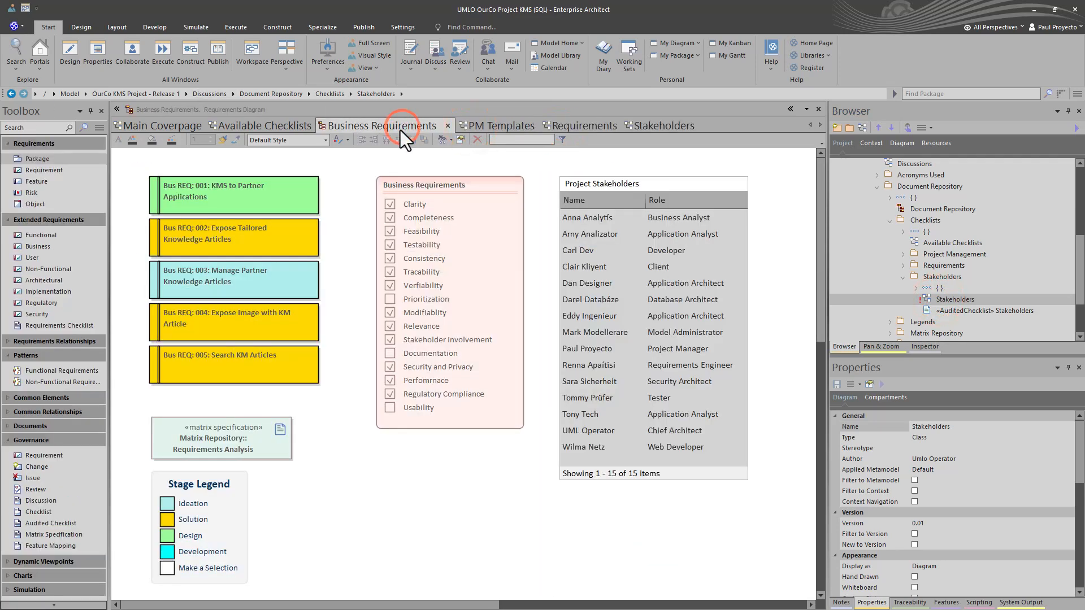
{"action": "left_click", "coordinate": [285, 125]}
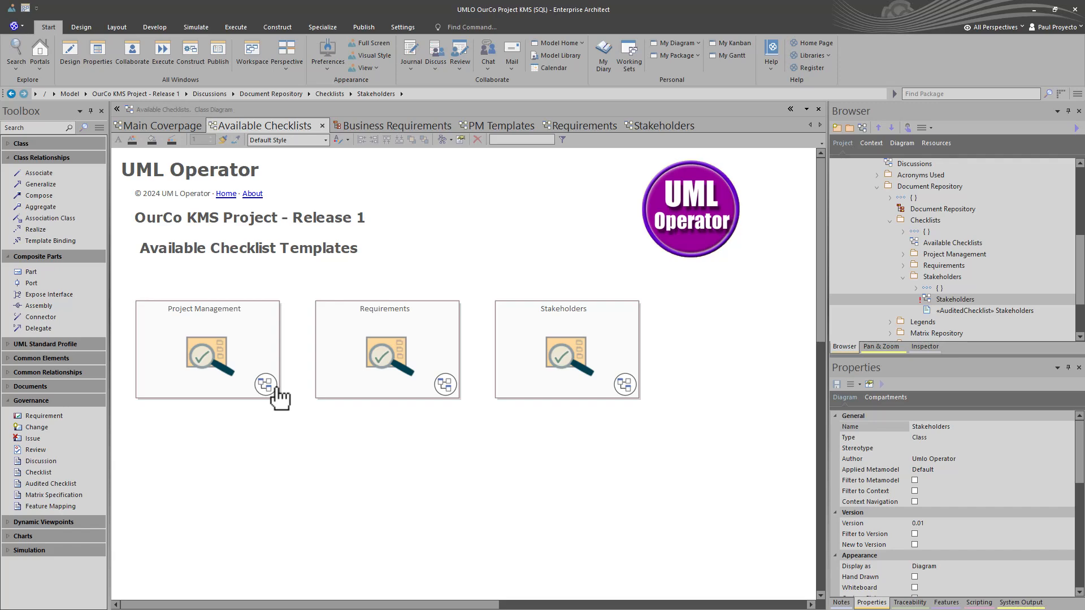
Step: Open the PM Templates diagram through the Project Management cell of Available Checklists and locate it in the project tree
{"action": "left_click", "coordinate": [246, 358]}
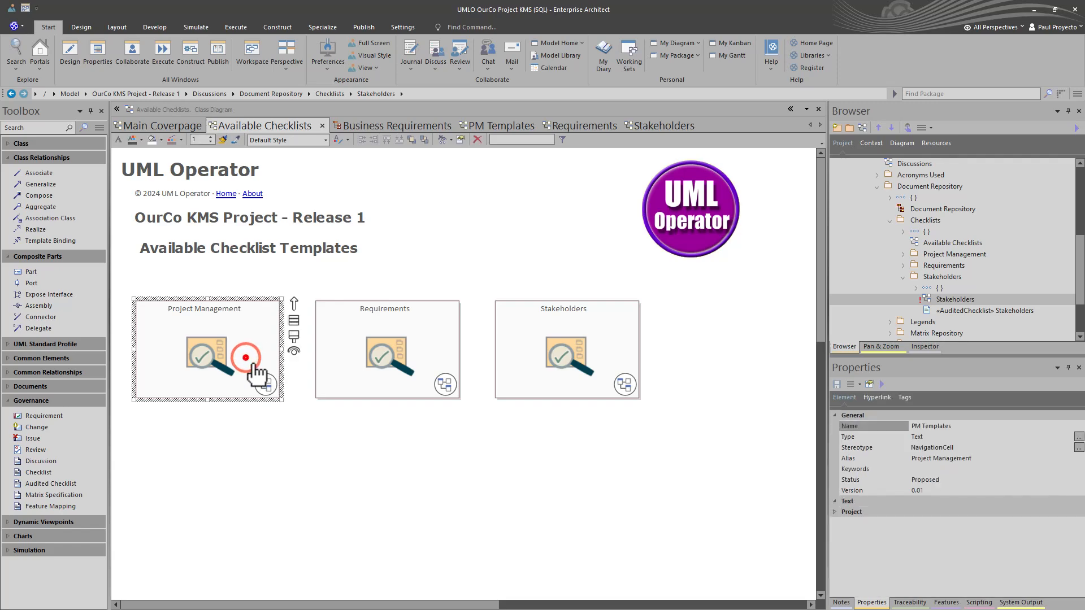
{"action": "left_click", "coordinate": [245, 358]}
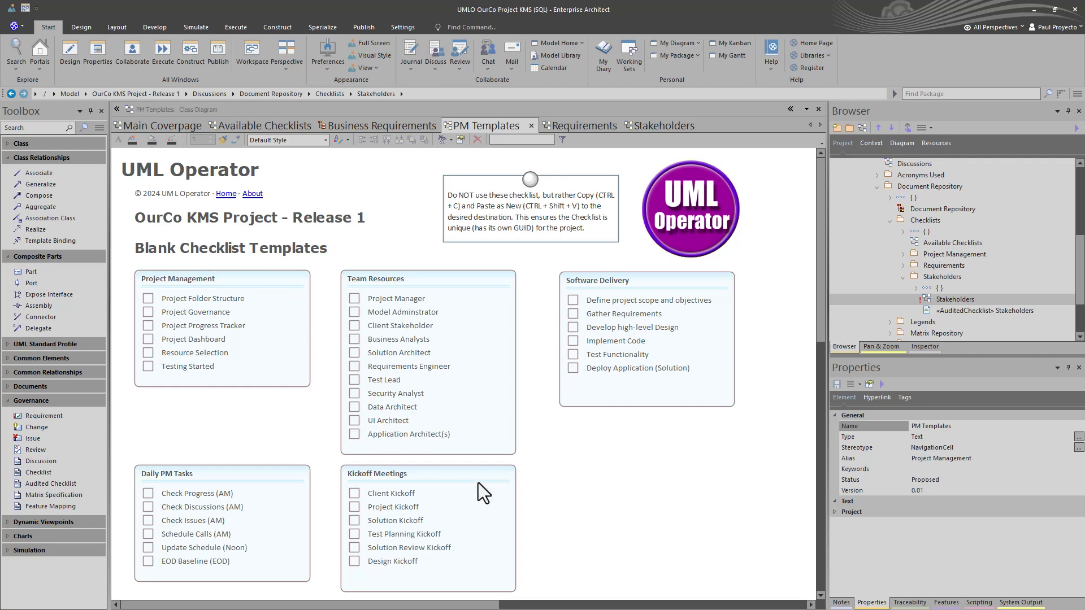
{"action": "right_click", "coordinate": [550, 487]}
{"action": "left_click", "coordinate": [585, 444]}
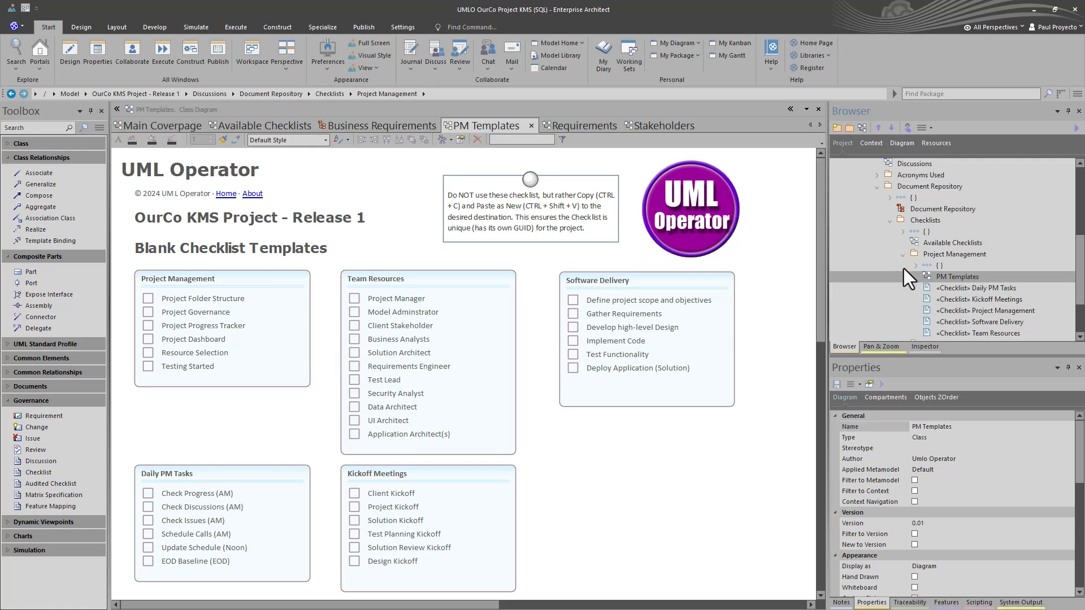
Step: Read the notes of the Project Management, Team Resources and Software Delivery checklists
{"action": "left_click", "coordinate": [256, 316]}
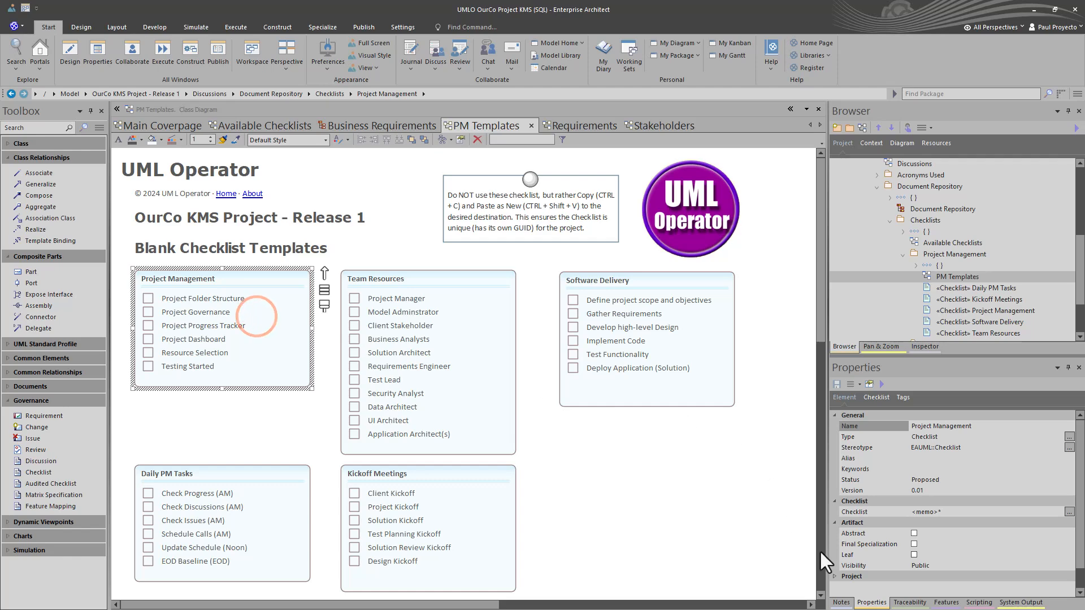
{"action": "left_click", "coordinate": [841, 602]}
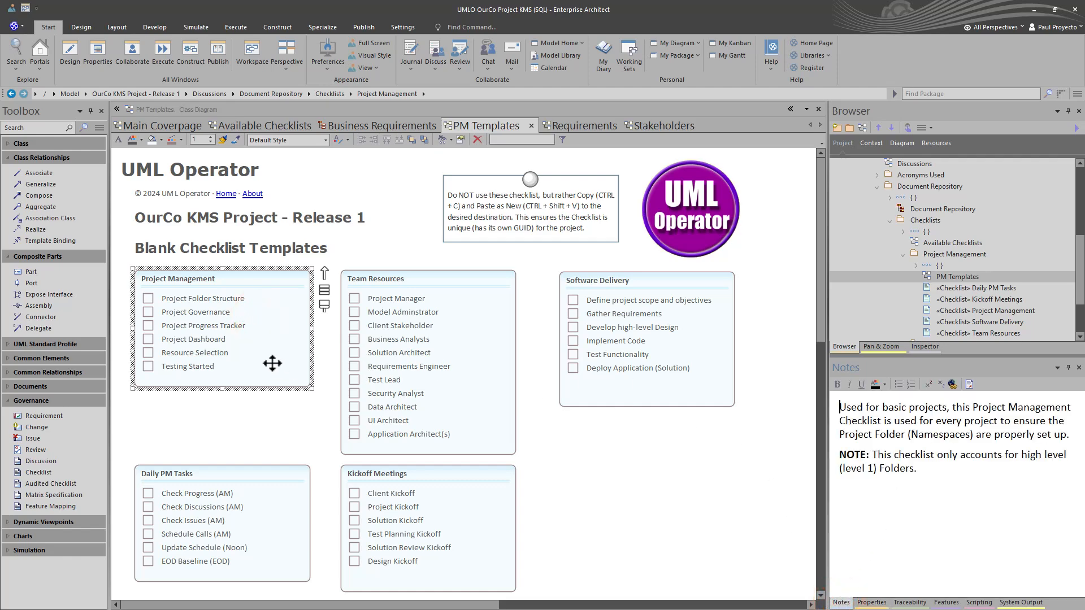
{"action": "left_click", "coordinate": [416, 291]}
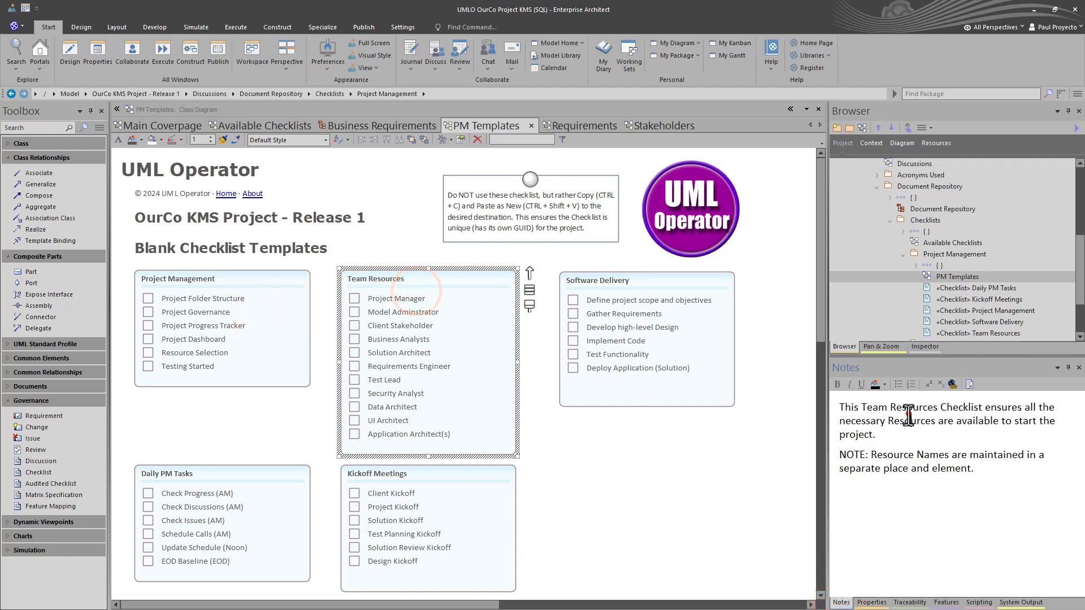
{"action": "left_click_drag", "start_coordinate": [910, 421], "coordinate": [944, 454]}
{"action": "left_click", "coordinate": [677, 300]}
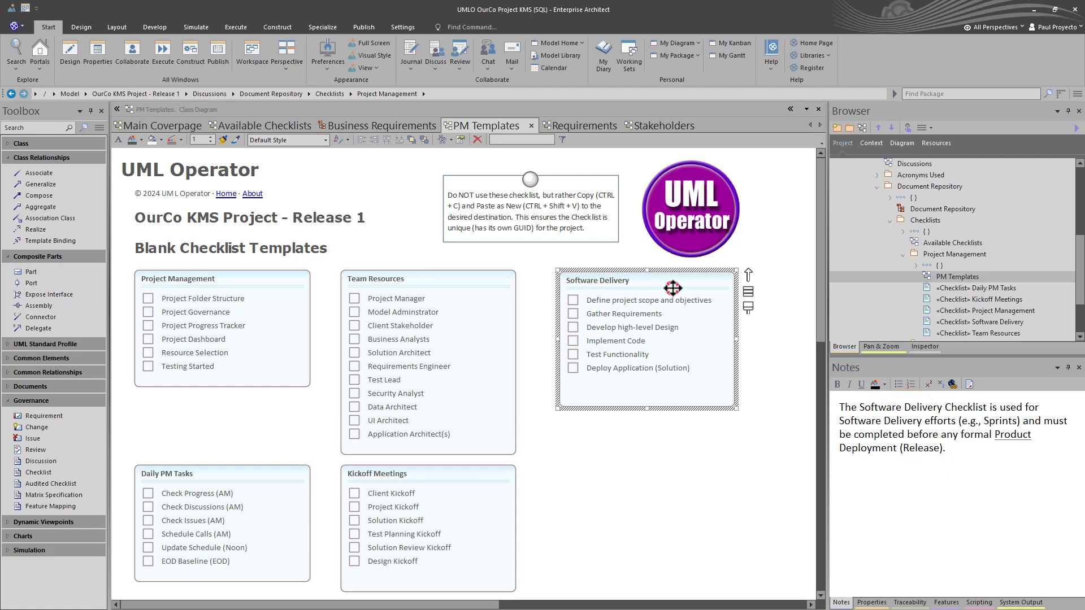
Step: Check the notes of the Daily PM Tasks checklist and read through those of the Kickoff Meetings checklist
{"action": "left_click", "coordinate": [276, 488]}
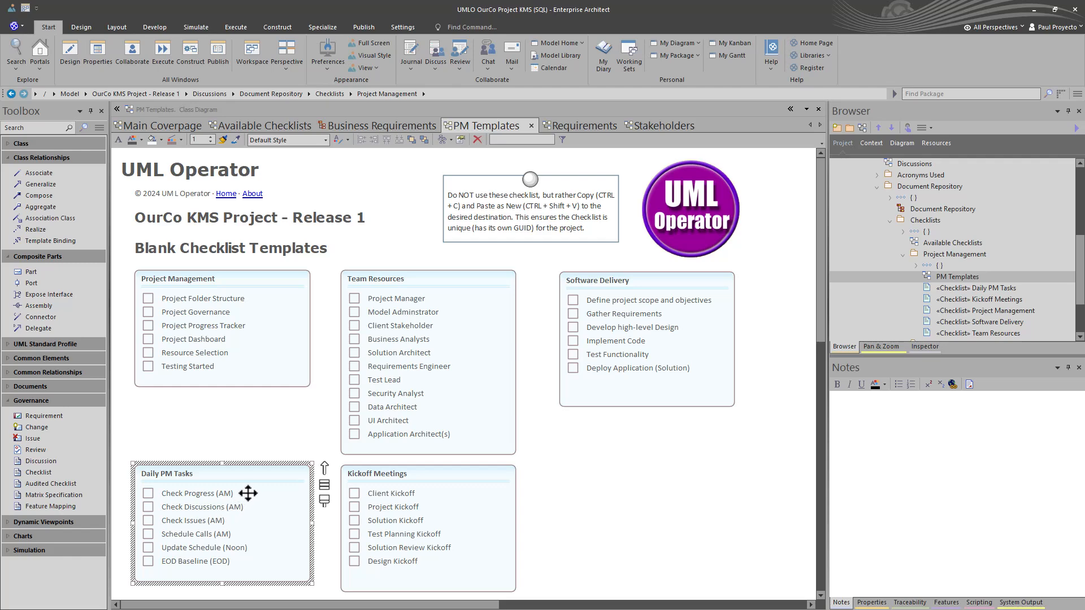
{"action": "left_click", "coordinate": [371, 478]}
{"action": "scroll", "coordinate": [889, 457], "scroll_direction": "down", "scroll_amount": 3}
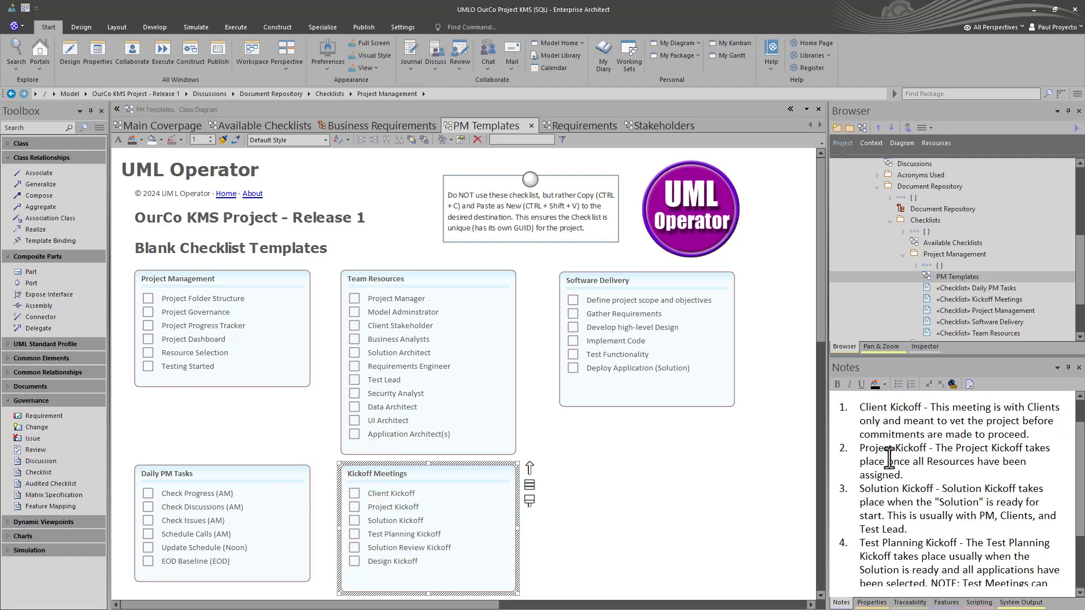
{"action": "scroll", "coordinate": [889, 458], "scroll_direction": "down", "scroll_amount": 3}
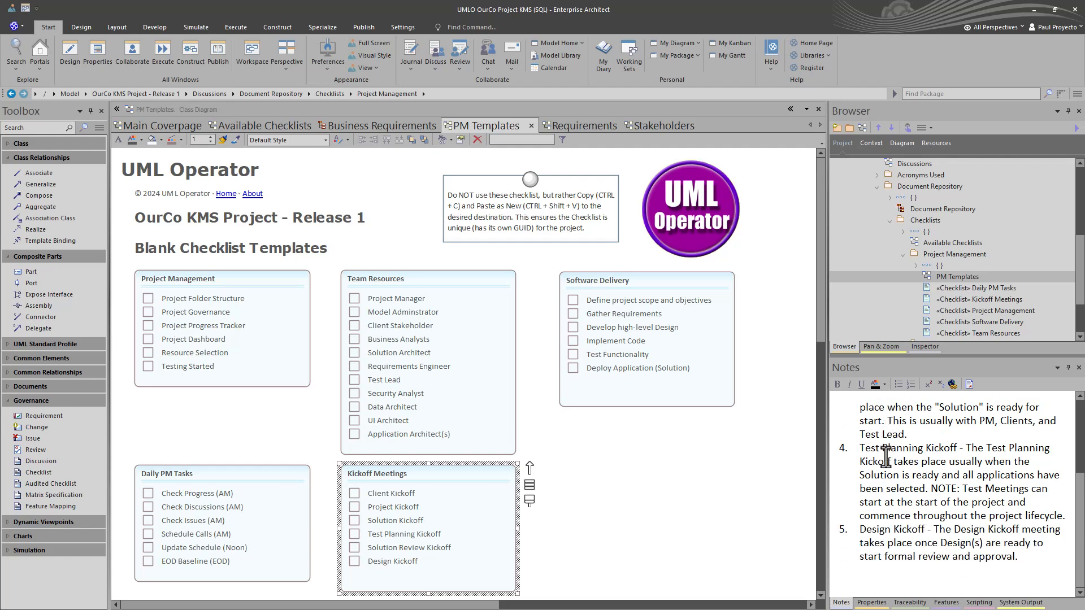
{"action": "scroll", "coordinate": [885, 456], "scroll_direction": "up", "scroll_amount": 2}
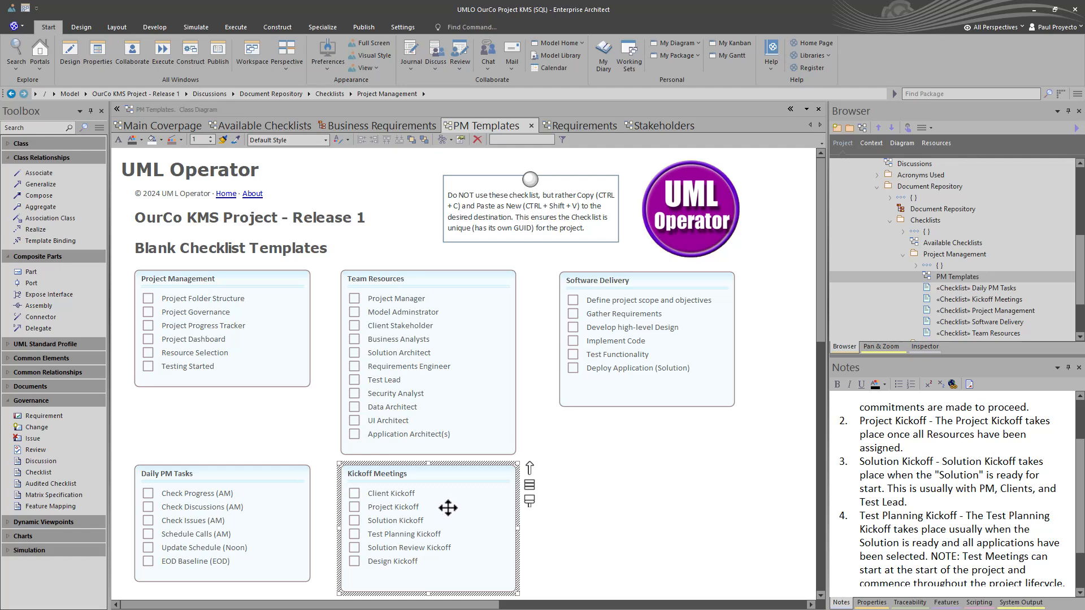
Step: Copy the Daily PM Tasks checklist, and unlock the Main Coverpage diagram with "No lock, general editing allowed"
{"action": "left_click", "coordinate": [250, 481]}
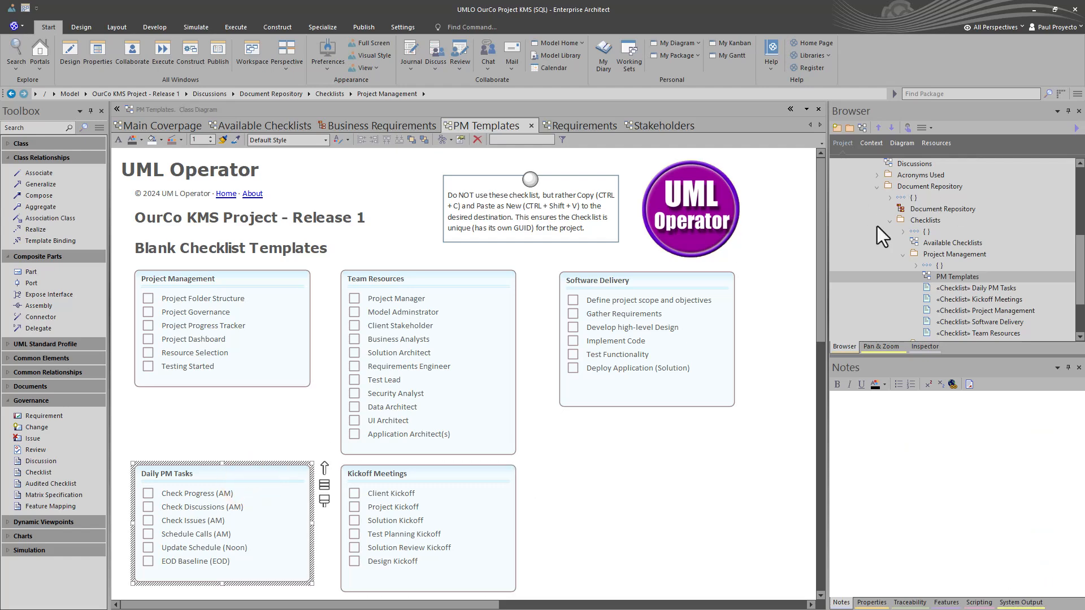
{"action": "left_click", "coordinate": [164, 126]}
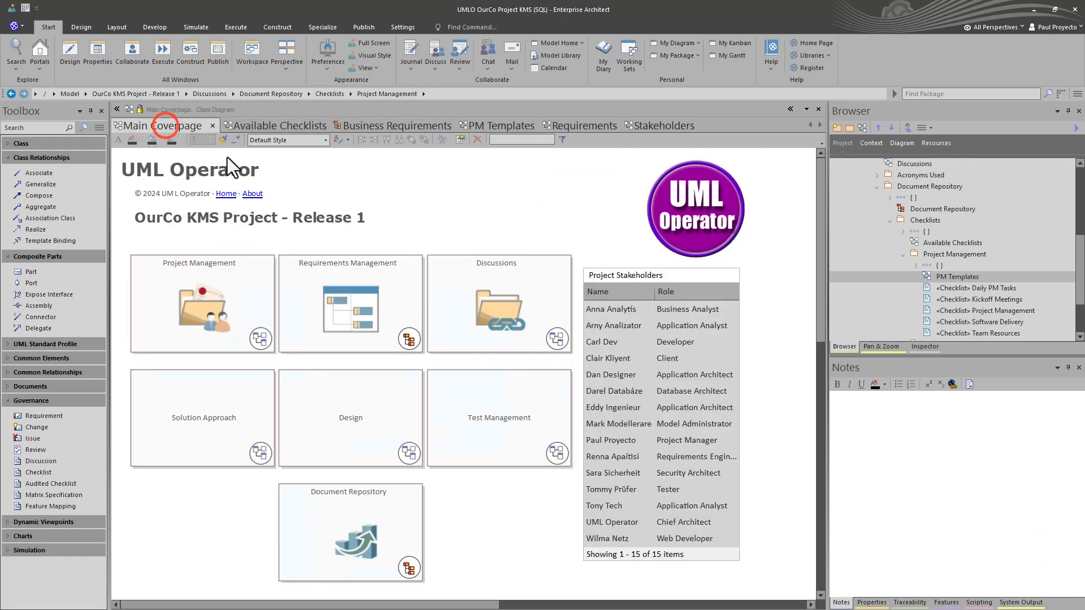
{"action": "right_click", "coordinate": [184, 510]}
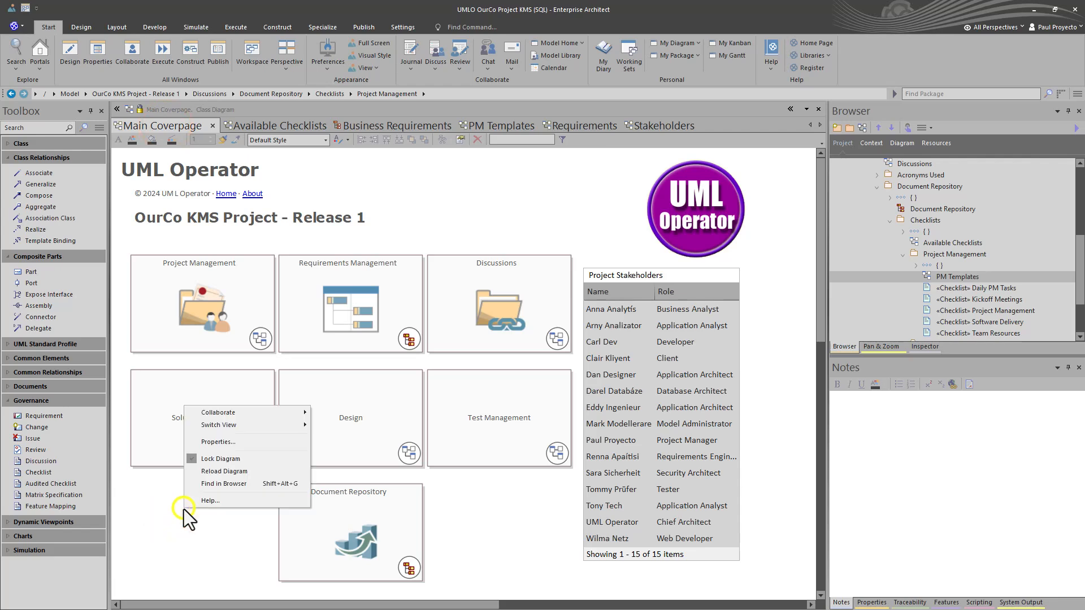
{"action": "left_click", "coordinate": [247, 458]}
{"action": "left_click", "coordinate": [475, 276]}
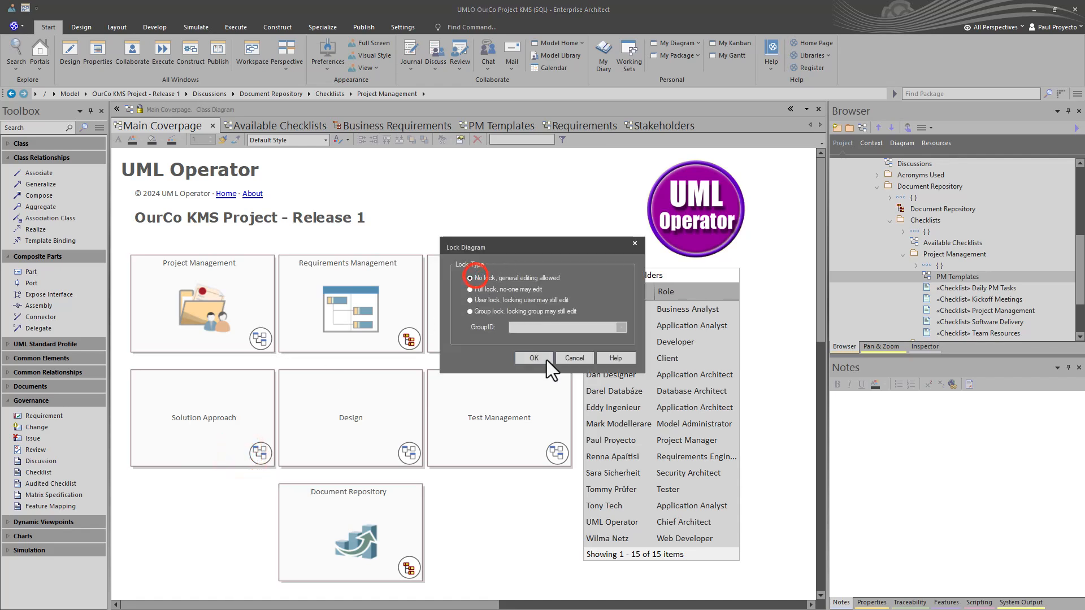
{"action": "left_click", "coordinate": [531, 358]}
Step: Paste the Daily PM Tasks checklist as a new element, including connectors, below the Solution Approach cell on Main Coverpage
{"action": "left_click", "coordinate": [220, 511]}
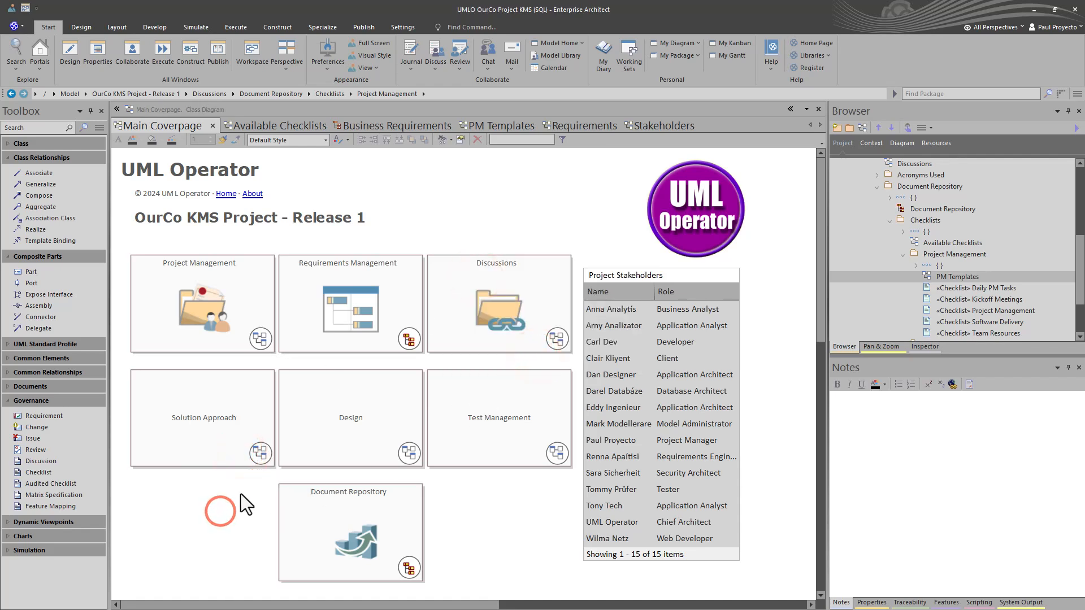
{"action": "key", "text": "ctrl+shift+v"}
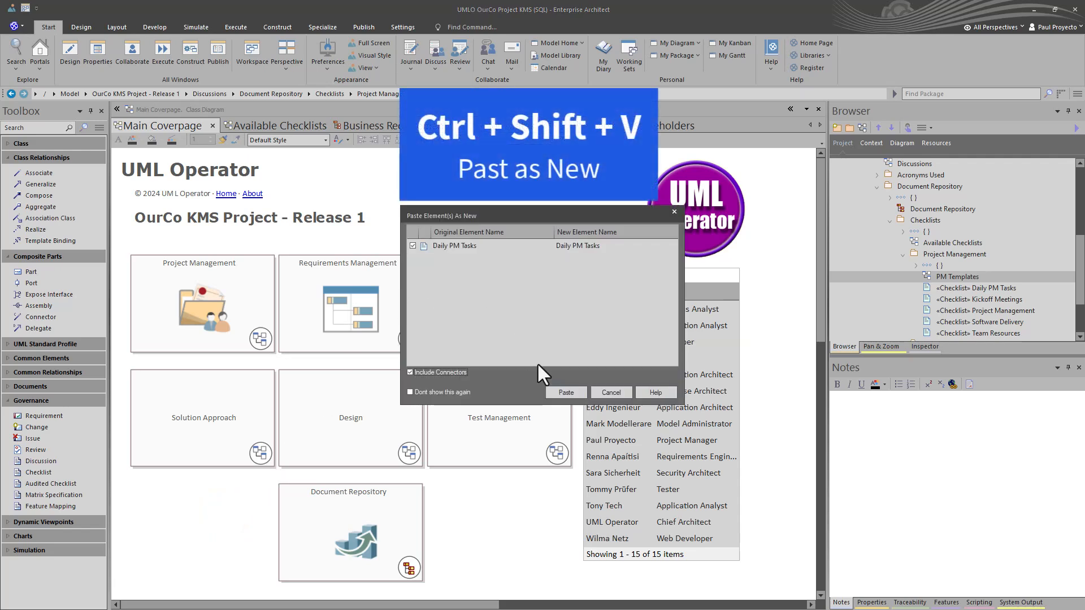
{"action": "left_click", "coordinate": [565, 391]}
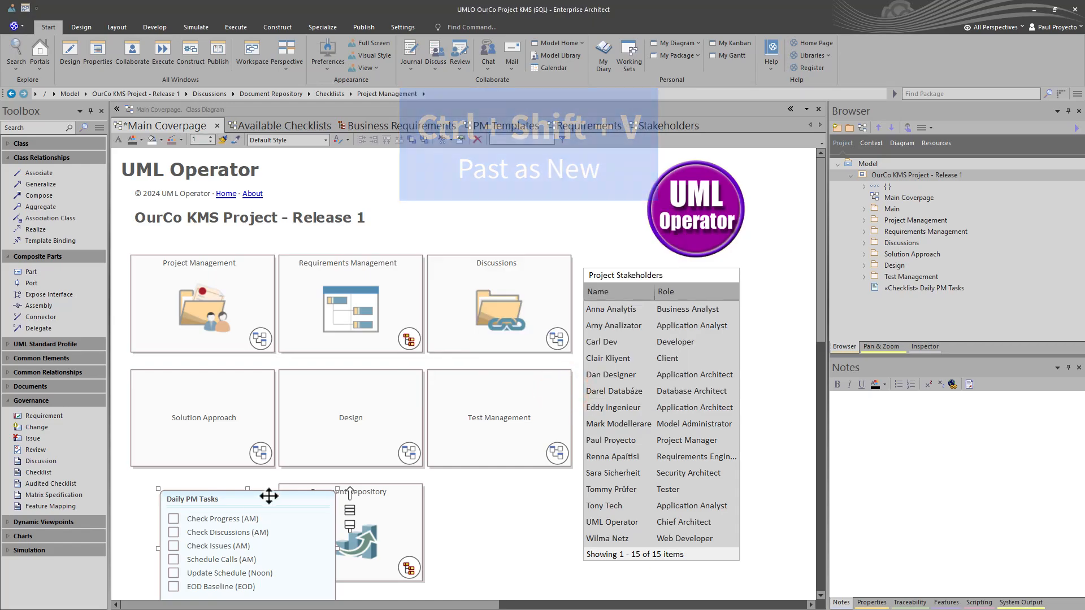
Step: Place the Daily PM Tasks checklist under the Solution Approach cell and shift the Document Repository cell right to clear the overlap
{"action": "left_click", "coordinate": [242, 510]}
{"action": "left_click_drag", "start_coordinate": [245, 508], "coordinate": [218, 496]}
{"action": "left_click", "coordinate": [347, 522]}
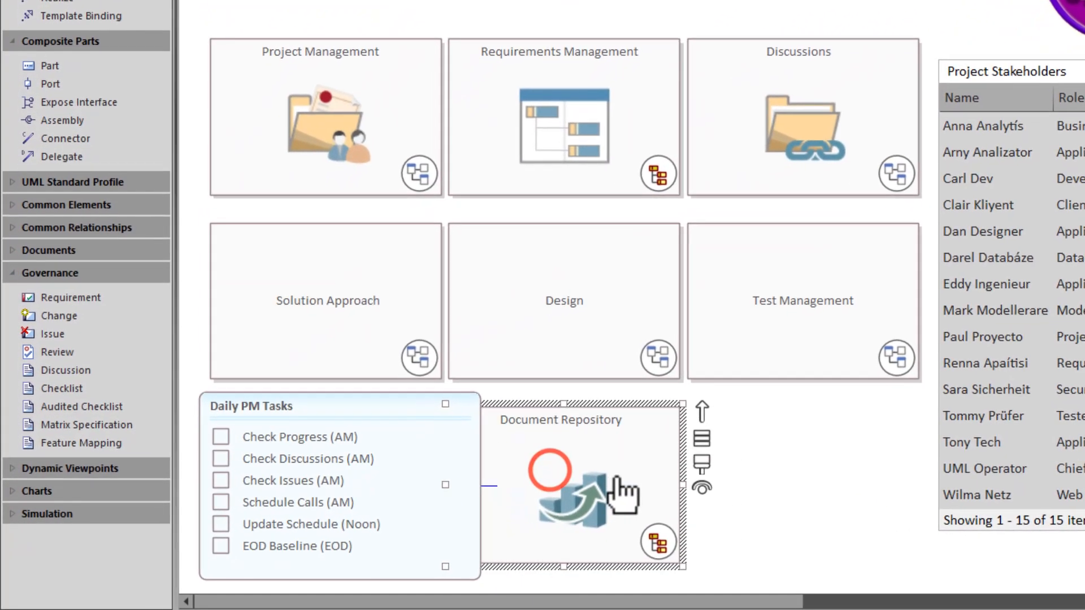
{"action": "left_click_drag", "start_coordinate": [616, 479], "coordinate": [614, 480]}
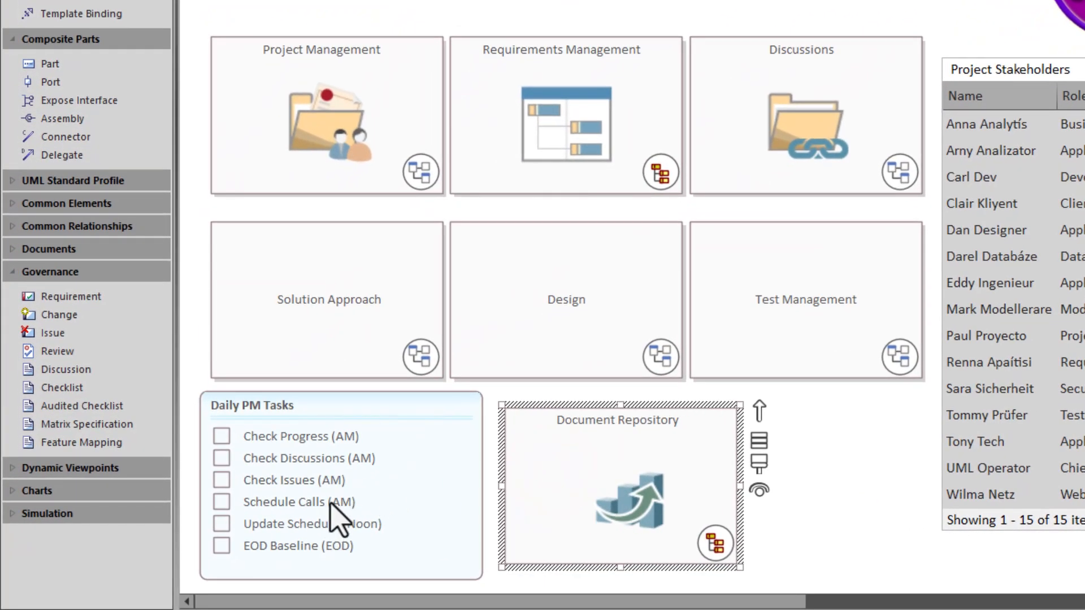
{"action": "left_click_drag", "start_coordinate": [330, 467], "coordinate": [336, 467]}
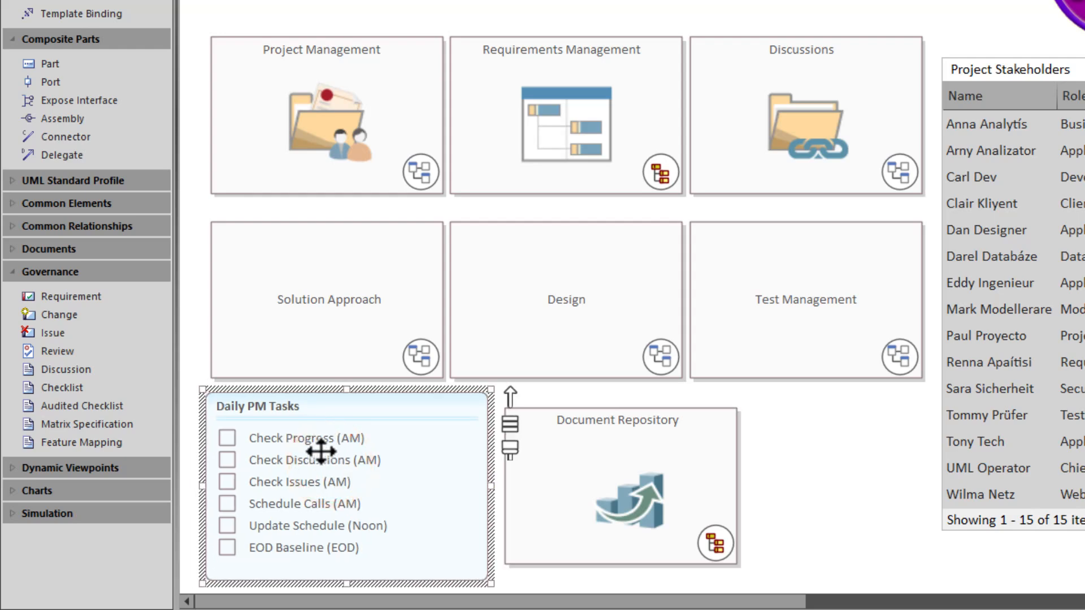
Step: Tick Check Progress, Check Discussions, Check Issues, Schedule Calls and EOD Baseline in the Daily PM Tasks checklist
{"action": "left_click", "coordinate": [227, 438]}
{"action": "left_click", "coordinate": [227, 460]}
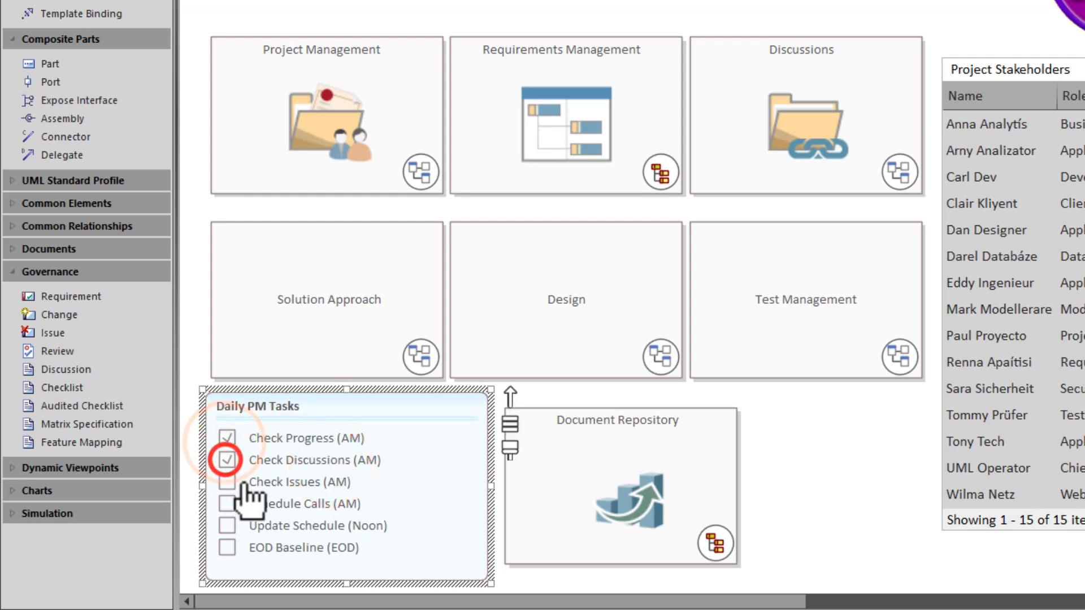
{"action": "left_click", "coordinate": [227, 482]}
{"action": "left_click", "coordinate": [227, 503]}
{"action": "left_click", "coordinate": [227, 547]}
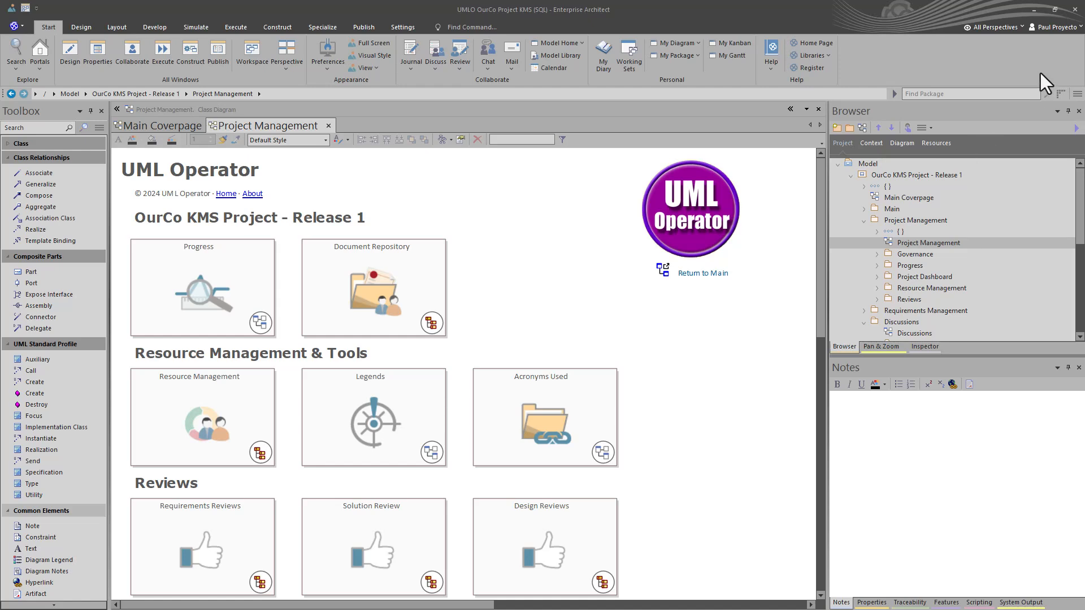
{"action": "left_click", "coordinate": [1050, 28]}
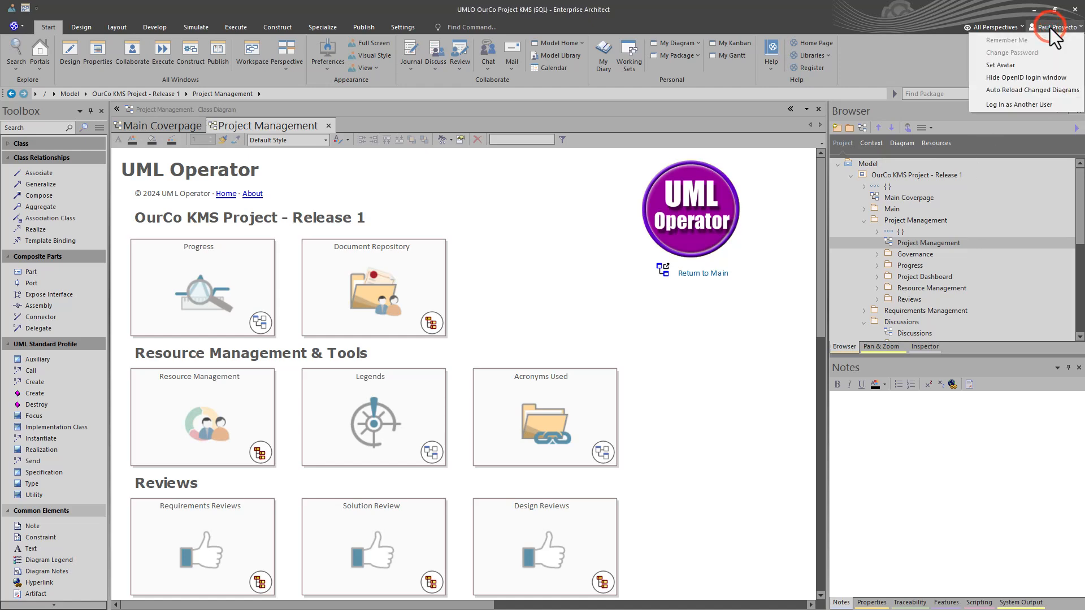
{"action": "left_click", "coordinate": [1050, 28]}
{"action": "left_click", "coordinate": [556, 273]}
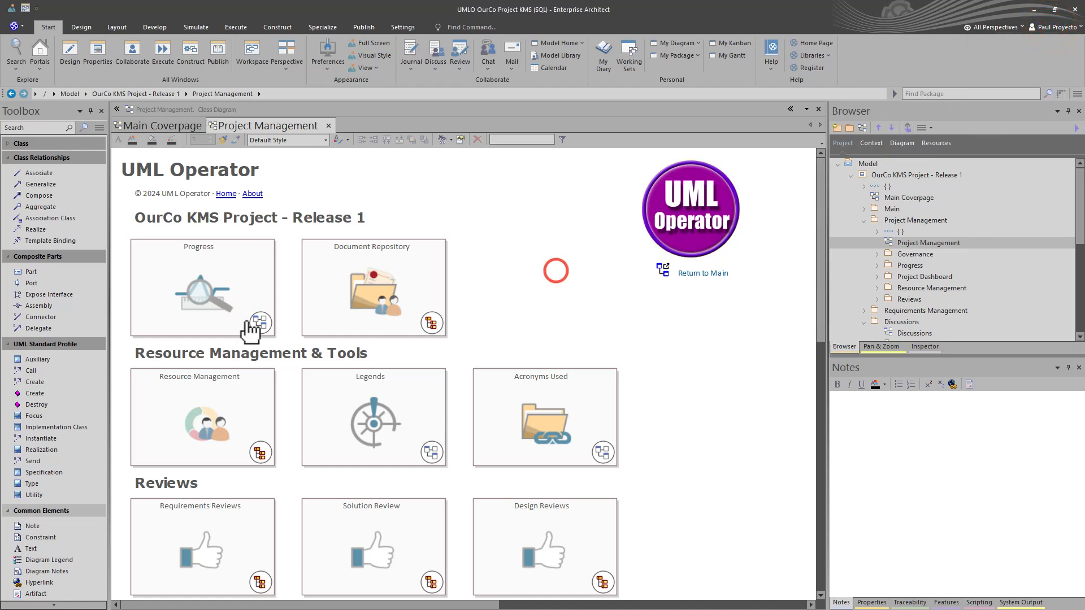
Step: Add a Checklist element from the Governance toolbox group beside the Document Repository cell on the Project Management diagram
{"action": "left_click", "coordinate": [7, 344]}
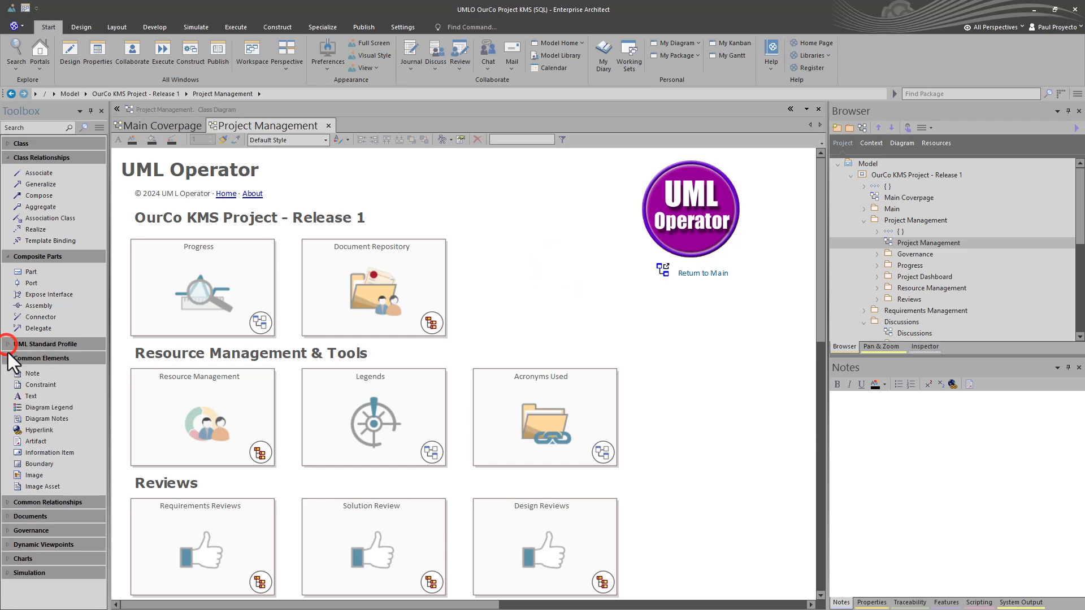
{"action": "left_click", "coordinate": [8, 358]}
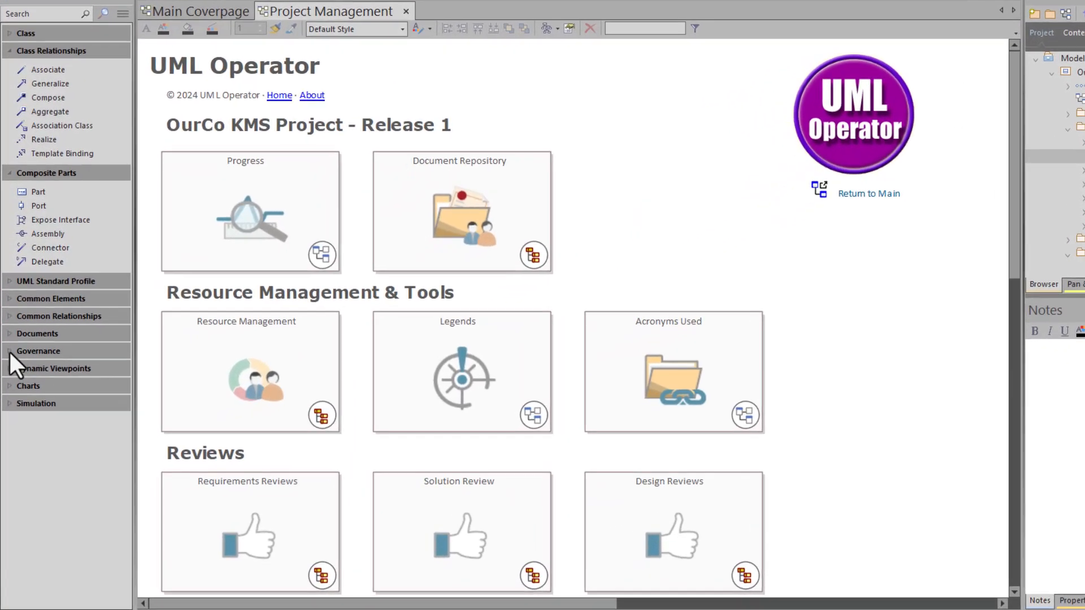
{"action": "left_click", "coordinate": [9, 351]}
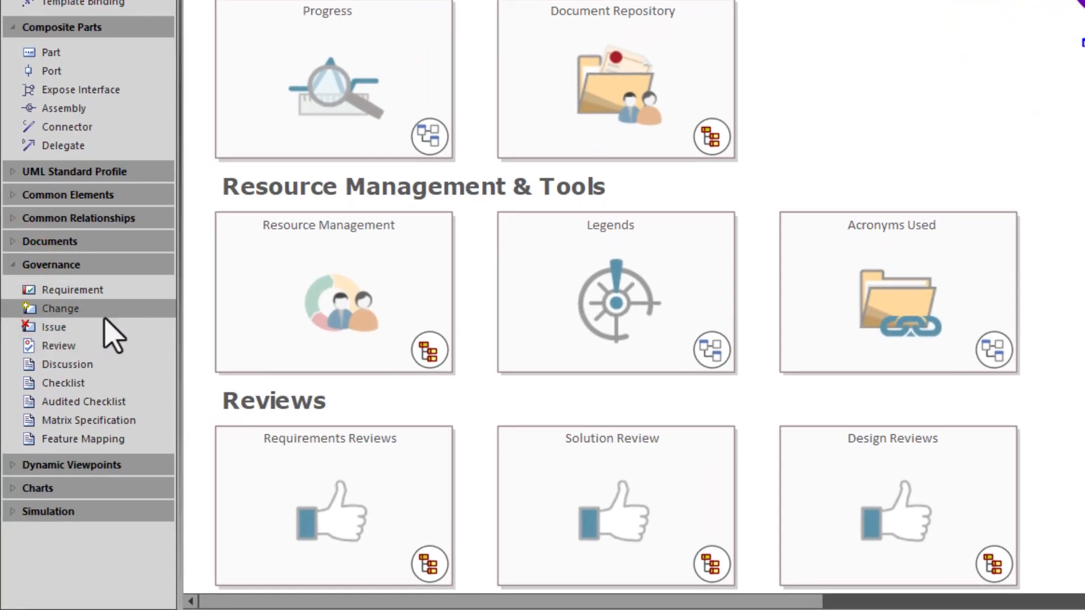
{"action": "left_click", "coordinate": [88, 384]}
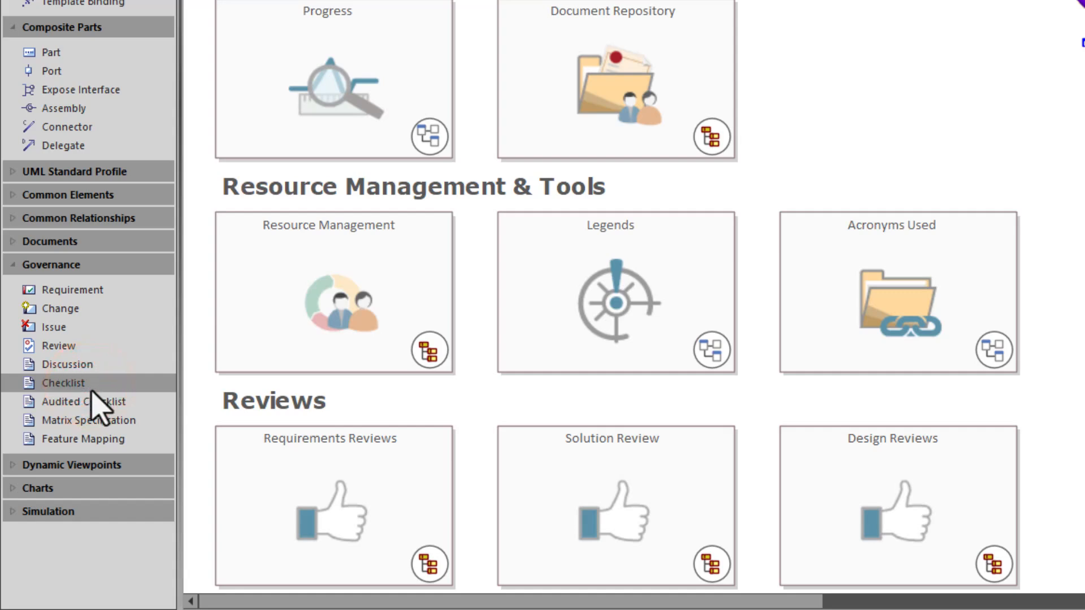
{"action": "left_click", "coordinate": [86, 404]}
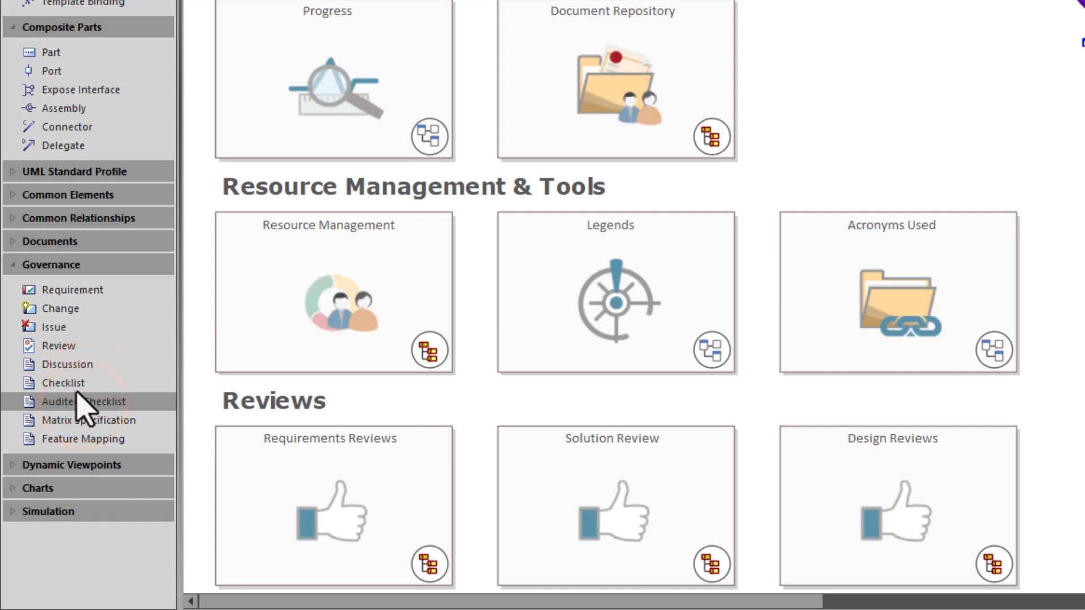
{"action": "left_click", "coordinate": [71, 384]}
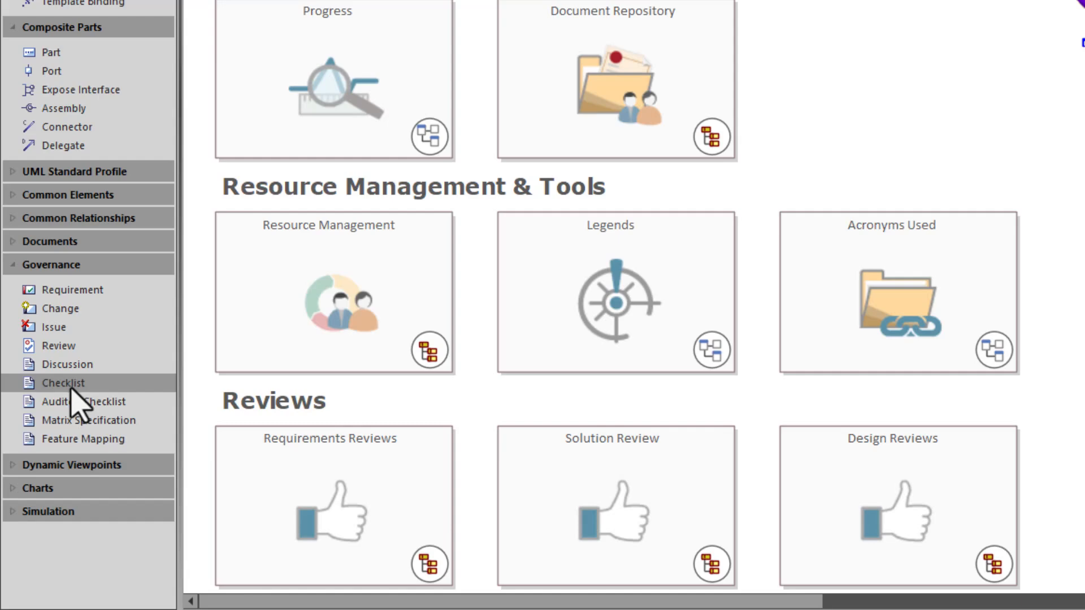
{"action": "left_click_drag", "start_coordinate": [68, 390], "coordinate": [807, 7]}
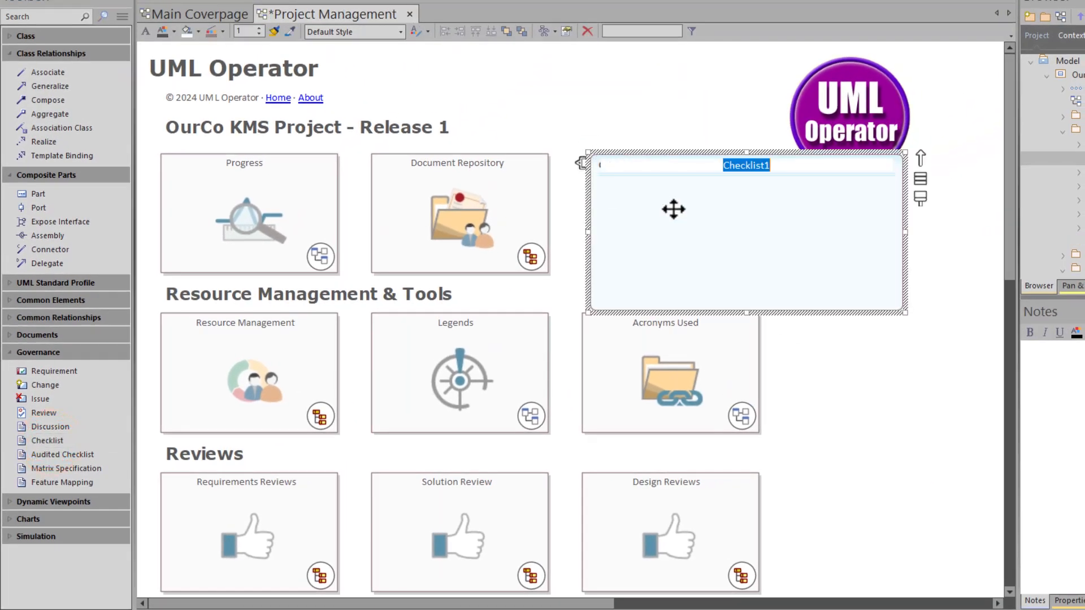
Step: Narrow the new checklist and position it between the Document Repository cell and the UML Operator logo
{"action": "left_click_drag", "start_coordinate": [673, 208], "coordinate": [657, 177]}
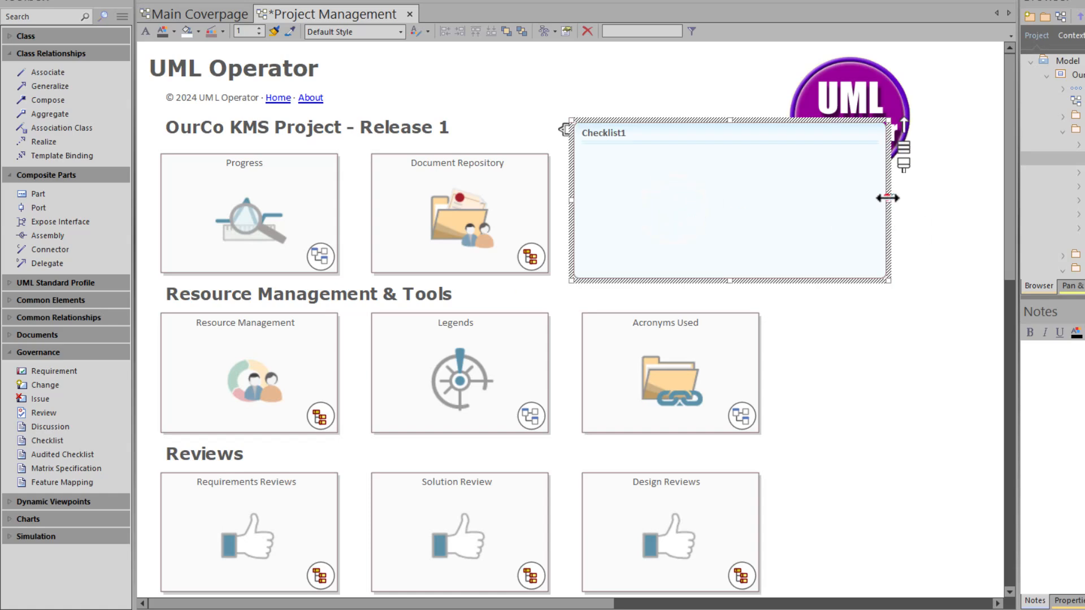
{"action": "left_click_drag", "start_coordinate": [889, 201], "coordinate": [788, 211]}
{"action": "left_click", "coordinate": [699, 233]}
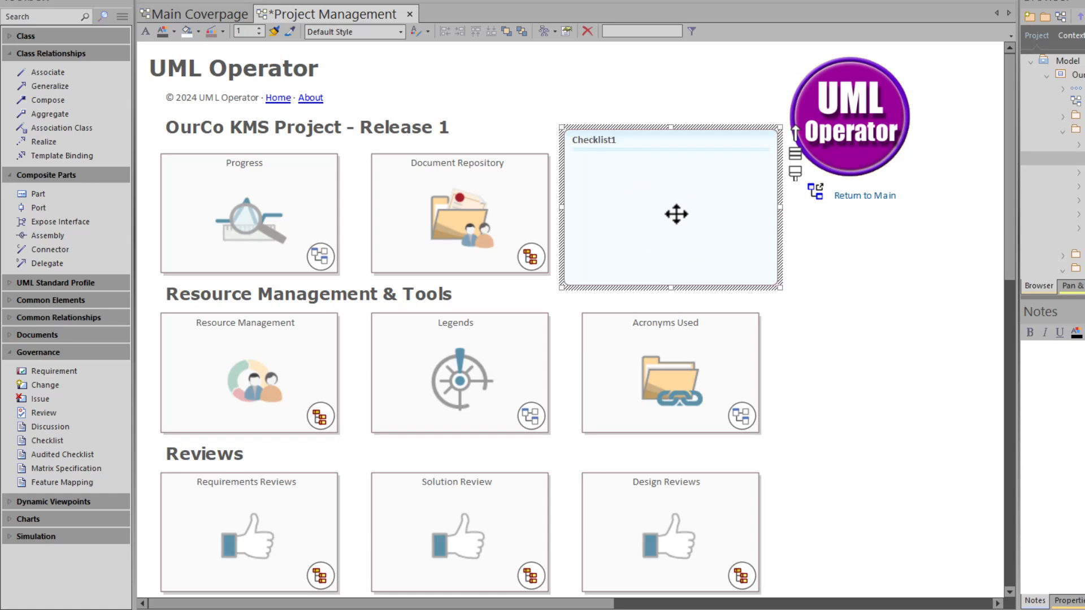
Step: Rename the new checklist as DAILY PM TASKS
{"action": "key", "text": "F2"}
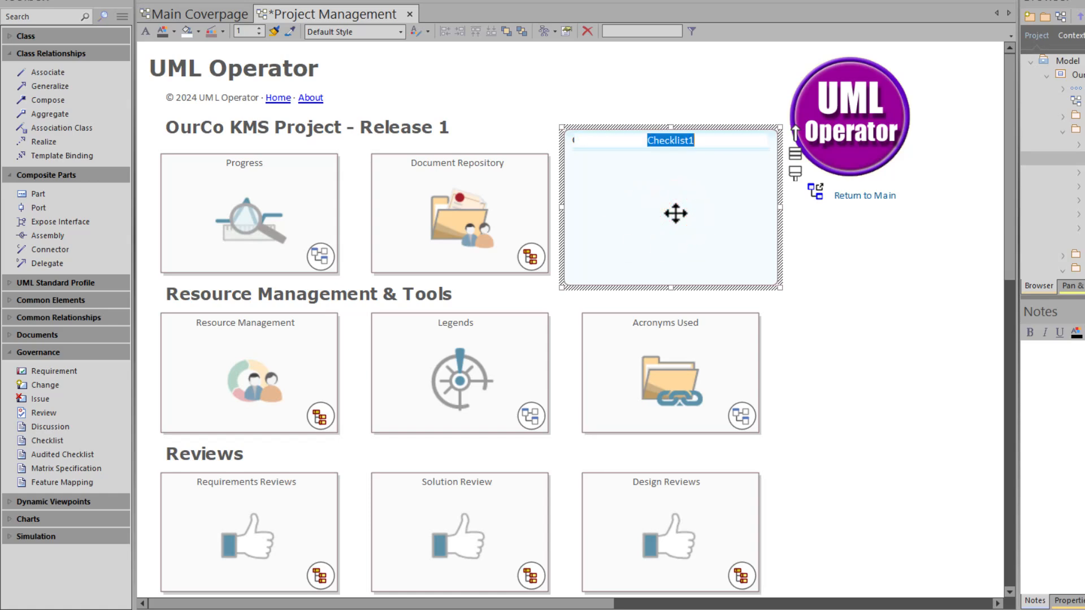
{"action": "type", "text": "DAILY"}
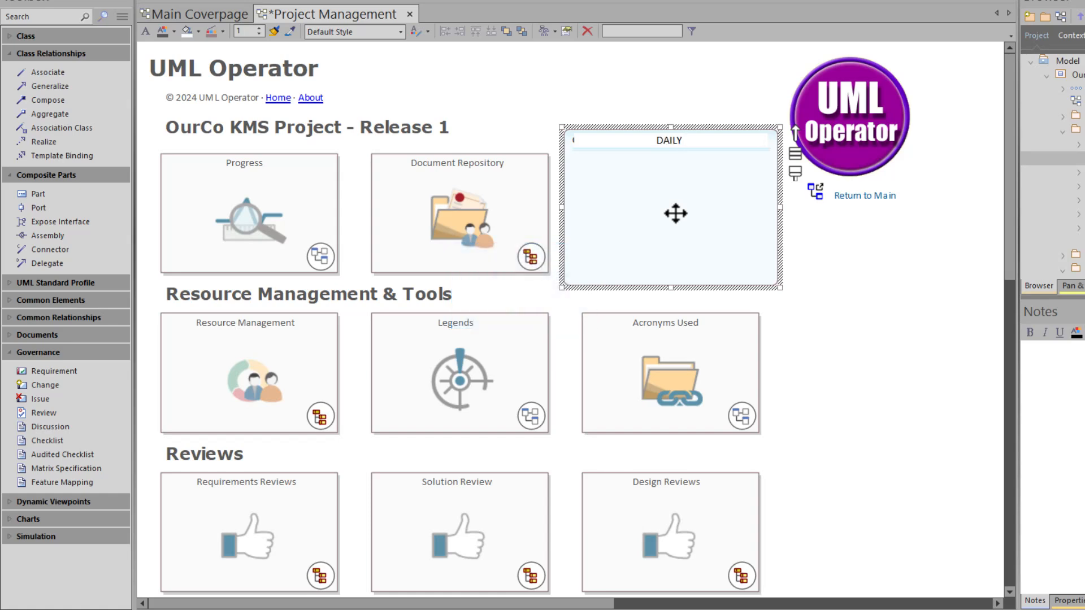
{"action": "type", "text": " PM TASKS"}
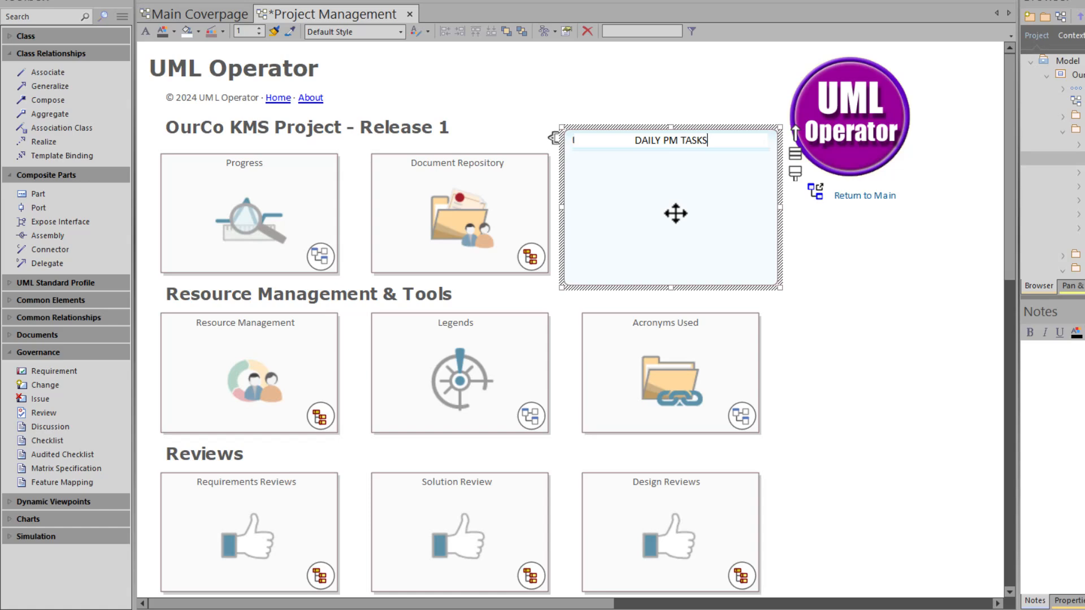
{"action": "key", "text": "Return"}
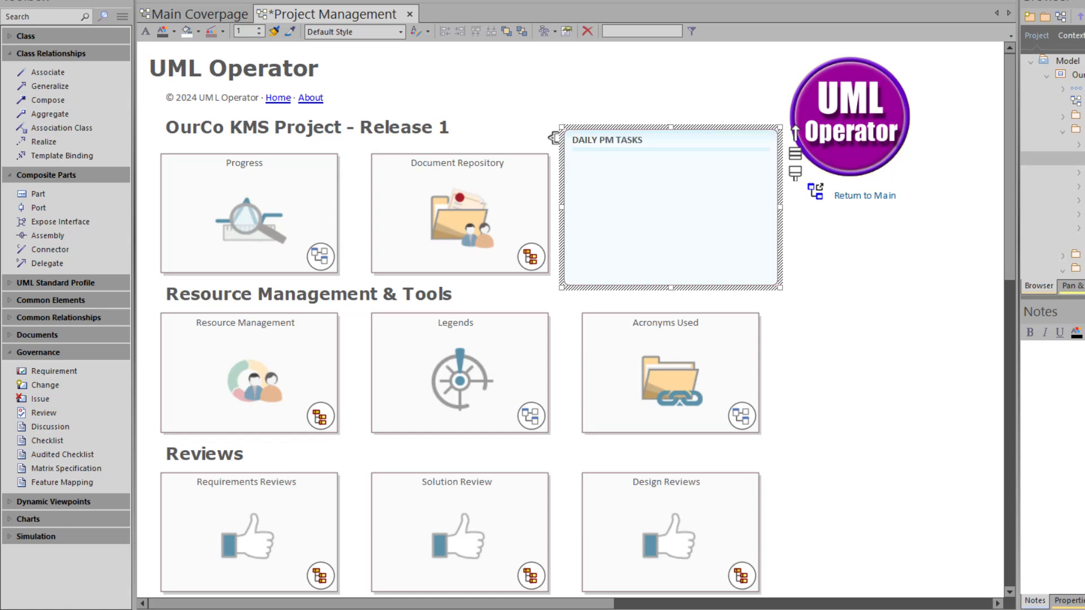
Step: Open the DAILY PM TASKS checklist for item editing and review its Display and Check Style options
{"action": "double_click", "coordinate": [606, 226]}
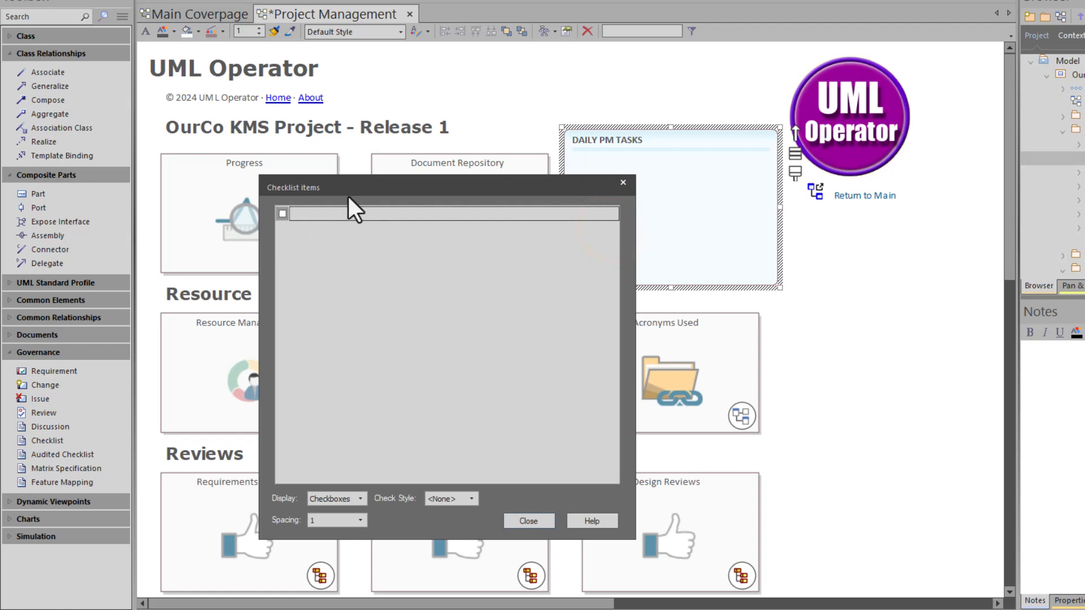
{"action": "left_click", "coordinate": [317, 213]}
{"action": "left_click", "coordinate": [361, 498]}
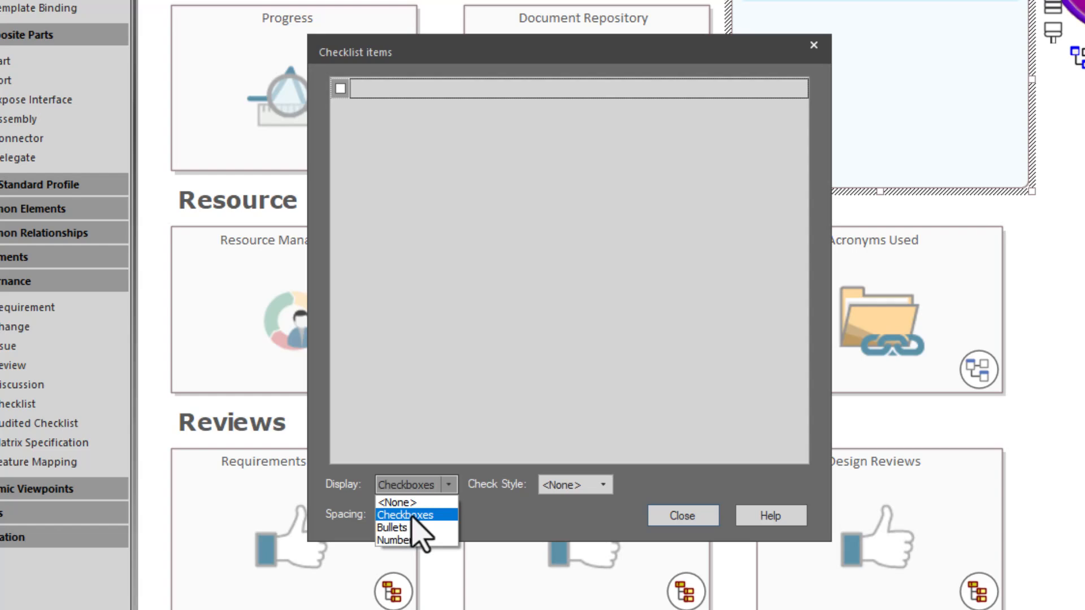
{"action": "left_click", "coordinate": [449, 485]}
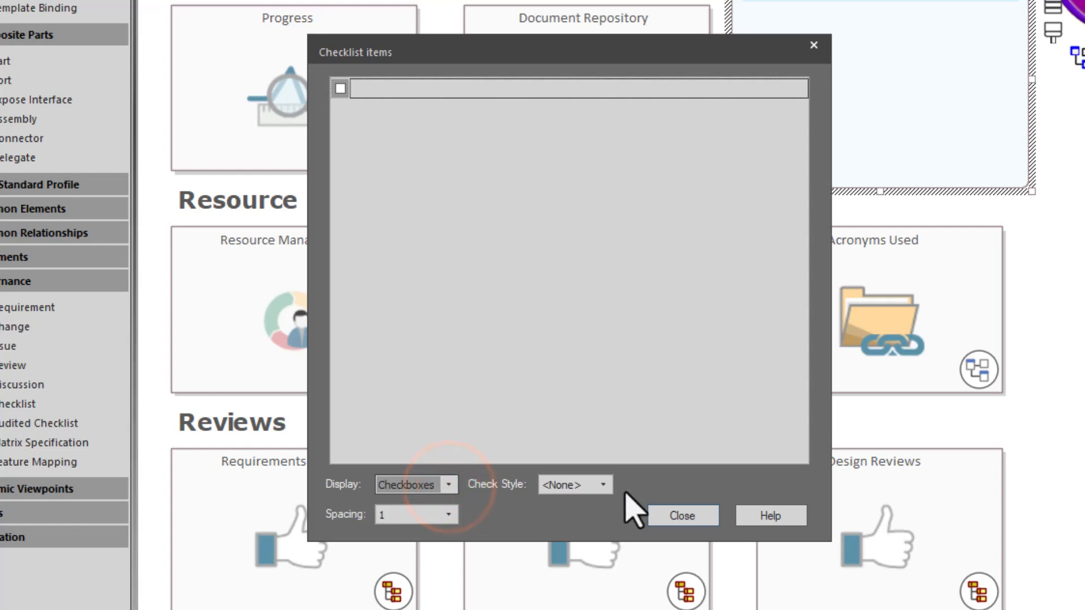
{"action": "left_click", "coordinate": [603, 486]}
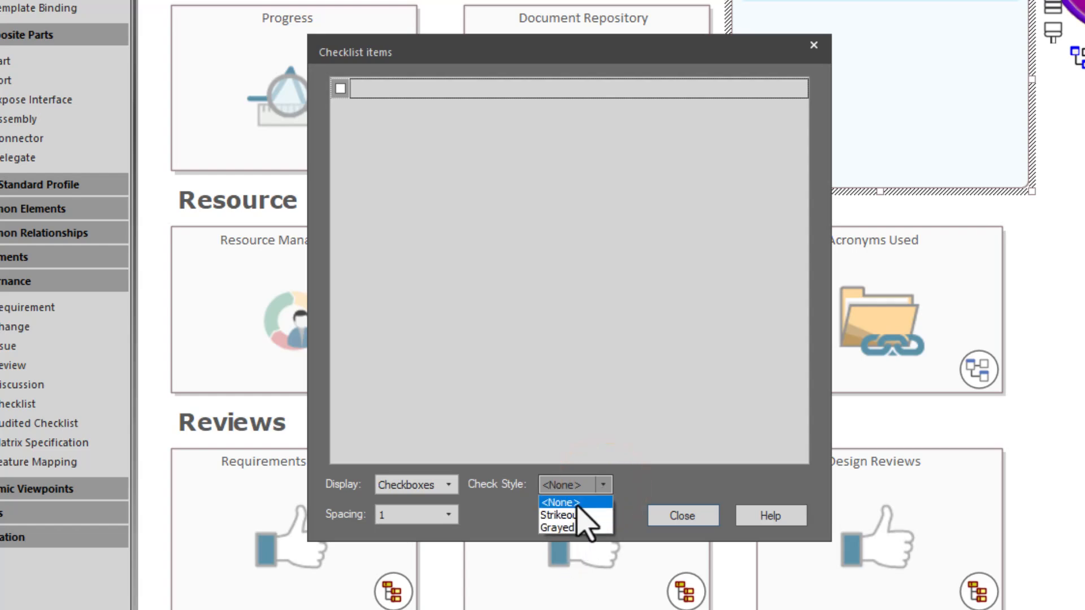
{"action": "left_click", "coordinate": [603, 485]}
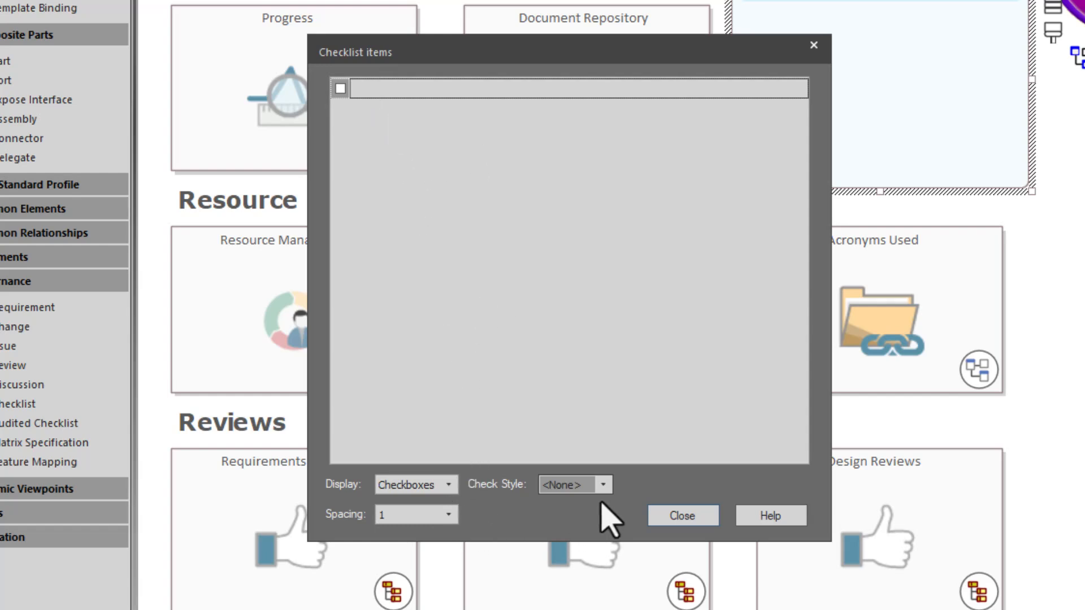
Step: Enter "Check Progress (AM)" and "Check Discussions (AM)j" as the first two items of the DAILY PM TASKS checklist
{"action": "left_click", "coordinate": [406, 89]}
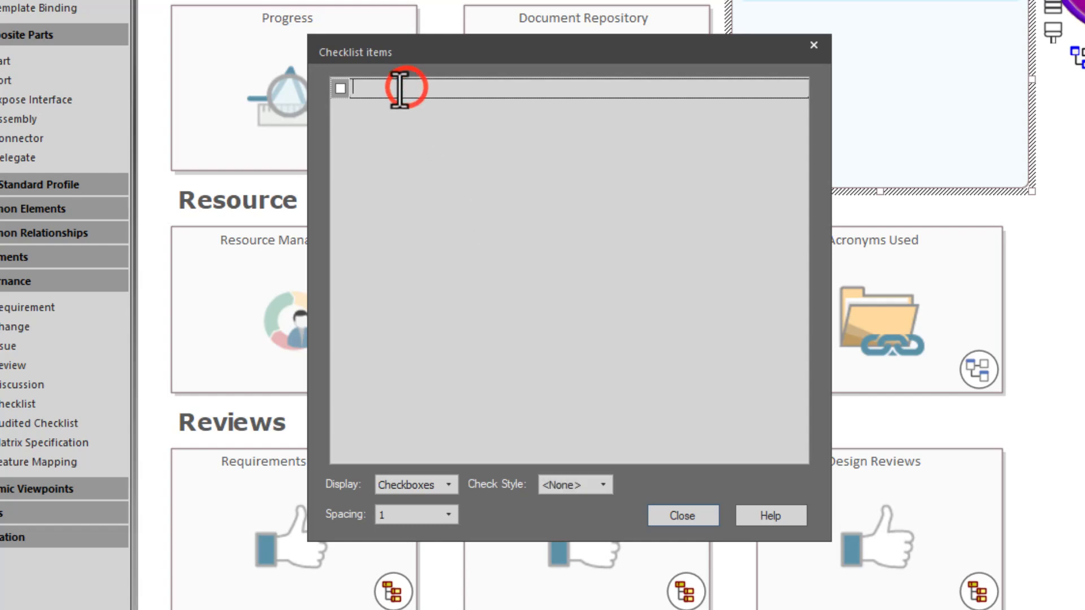
{"action": "left_click", "coordinate": [411, 88]}
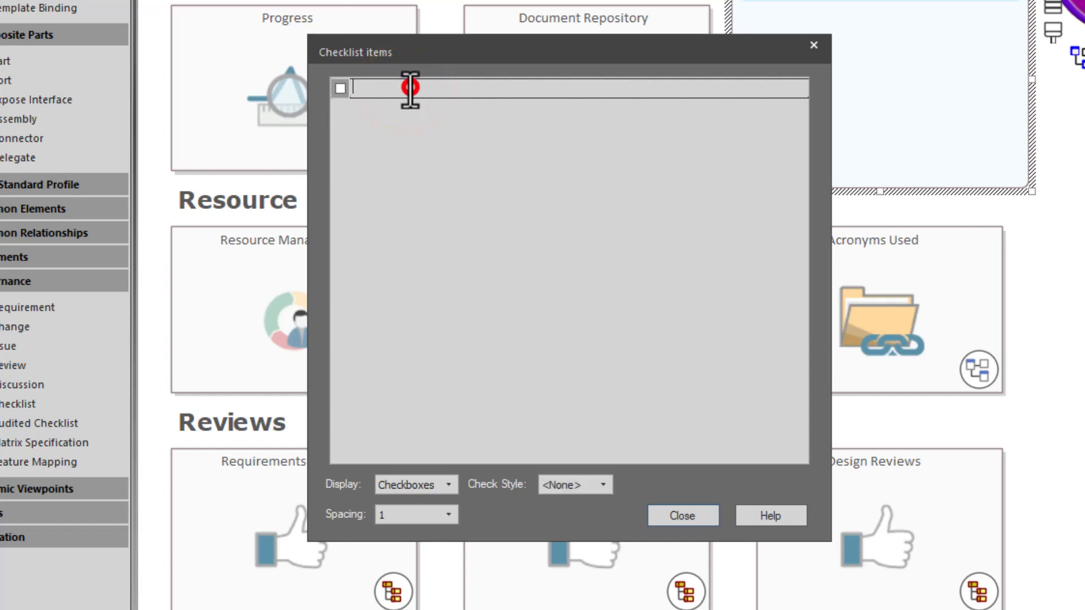
{"action": "type", "text": "Check Progress (AM)"}
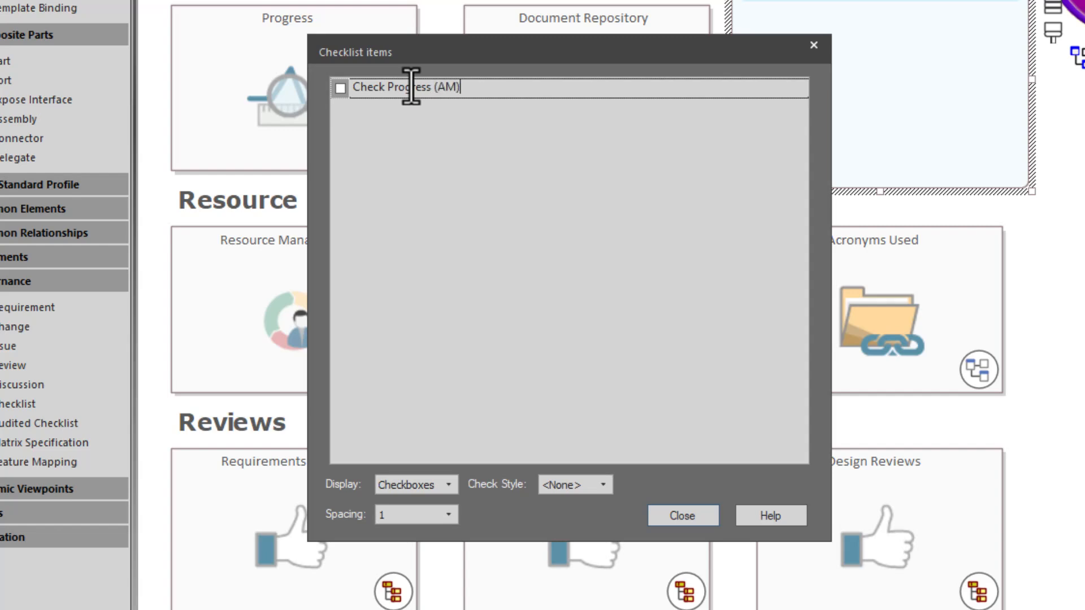
{"action": "key", "text": "Return"}
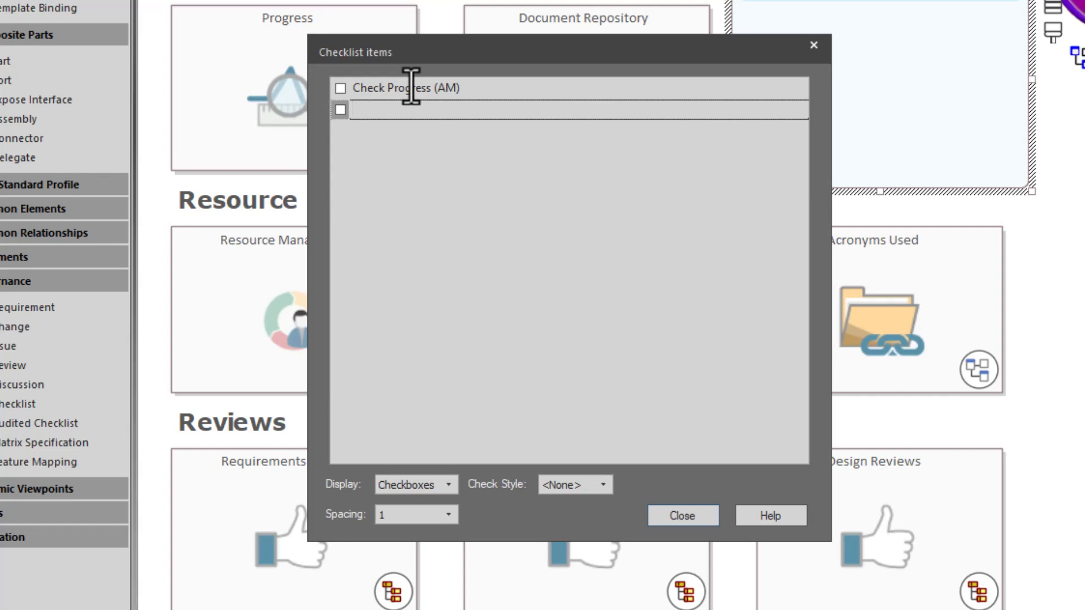
{"action": "type", "text": "Check Discussions ("}
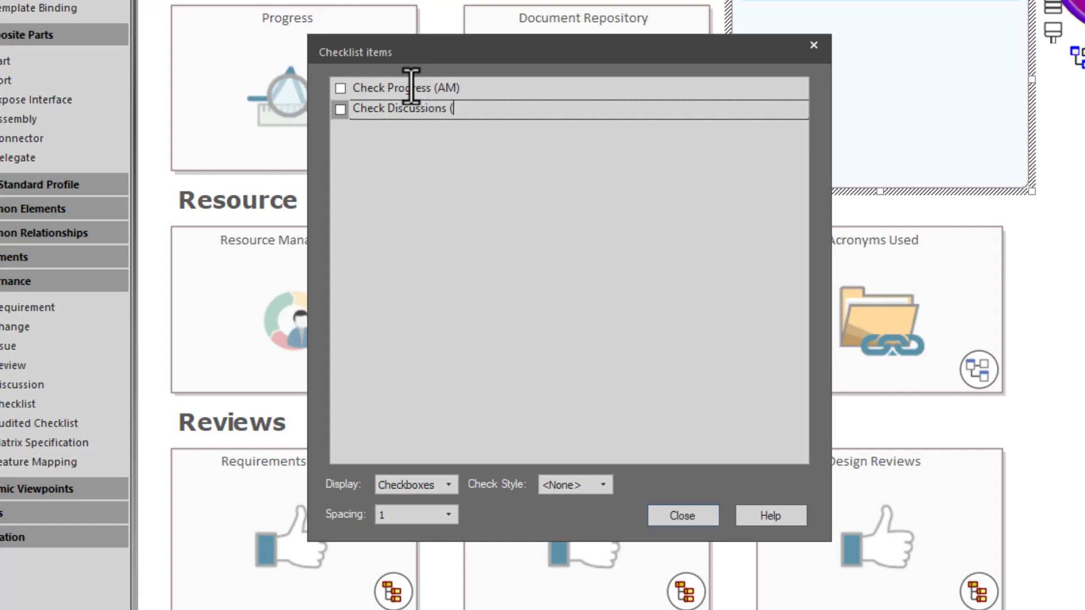
{"action": "type", "text": "AM)"}
{"action": "type", "text": "j"}
{"action": "key", "text": "Return"}
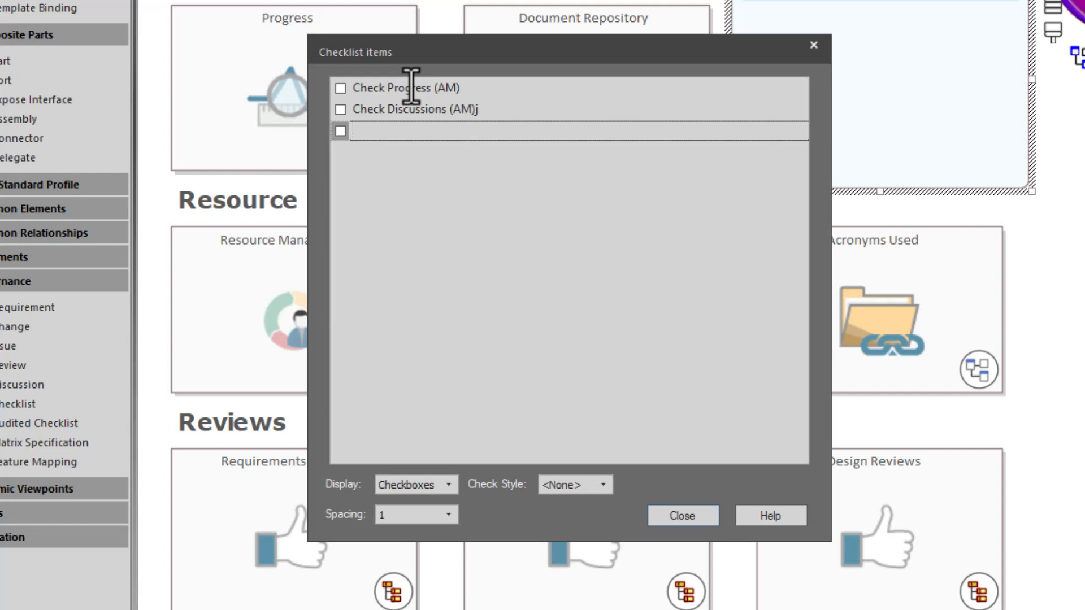
Step: Add the checklist items "Check Issues (AM)" and "Schedule Calls (PM)" below the discussions item
{"action": "type", "text": "Check Issues (AM)"}
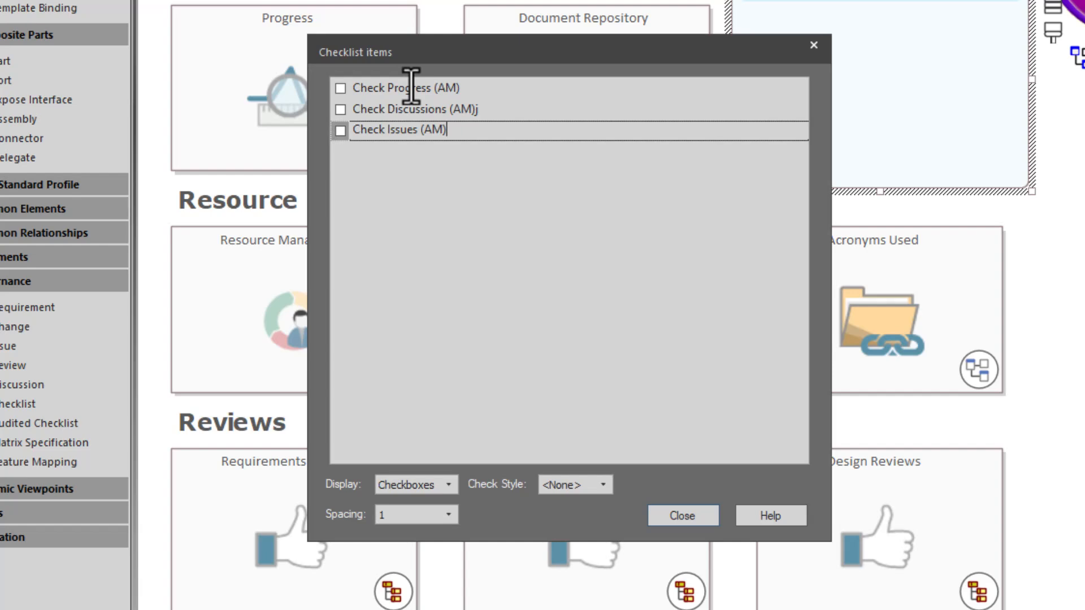
{"action": "key", "text": "Return"}
{"action": "type", "text": "Schedu"}
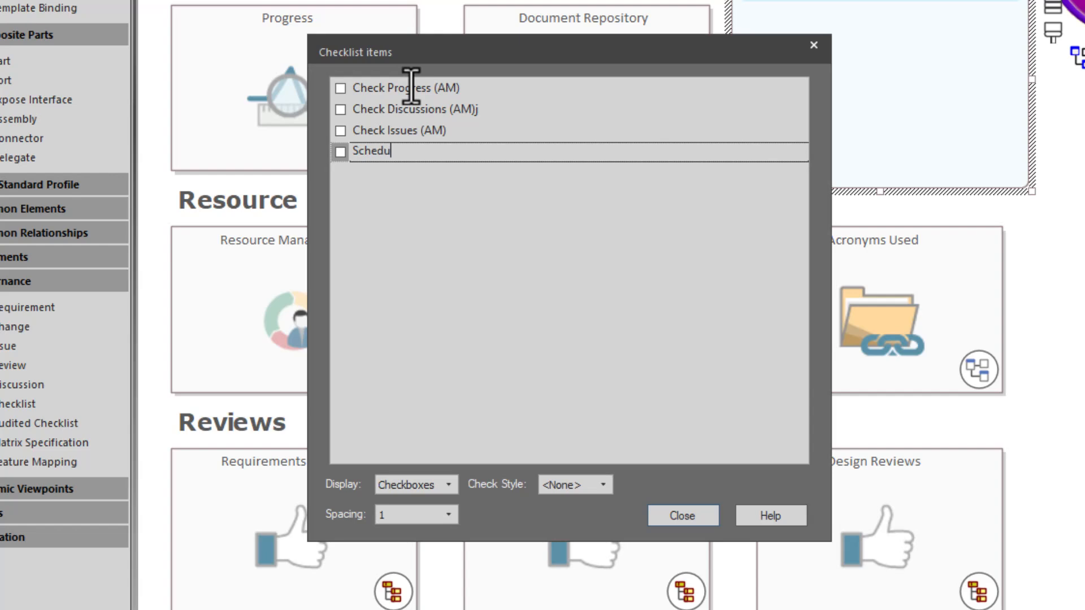
{"action": "type", "text": "le Calls (PM)"}
{"action": "key", "text": "Return"}
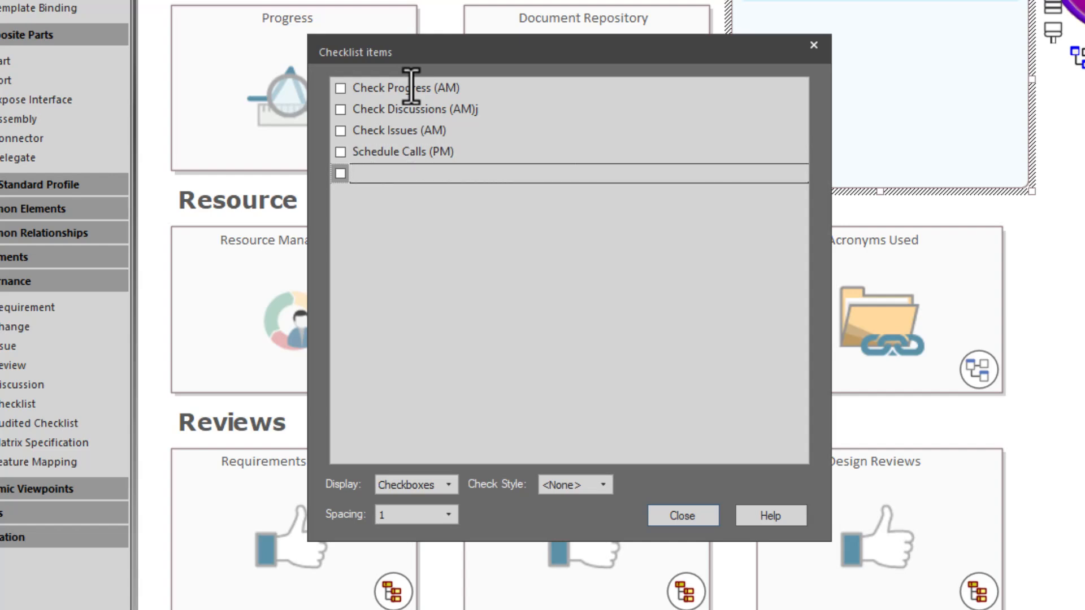
Step: Add the checklist item "Update Schedule (Noon)" after the calls item
{"action": "type", "text": "Update Schedule (nn"}
{"action": "key", "text": "BackSpace"}
{"action": "key", "text": "BackSpace"}
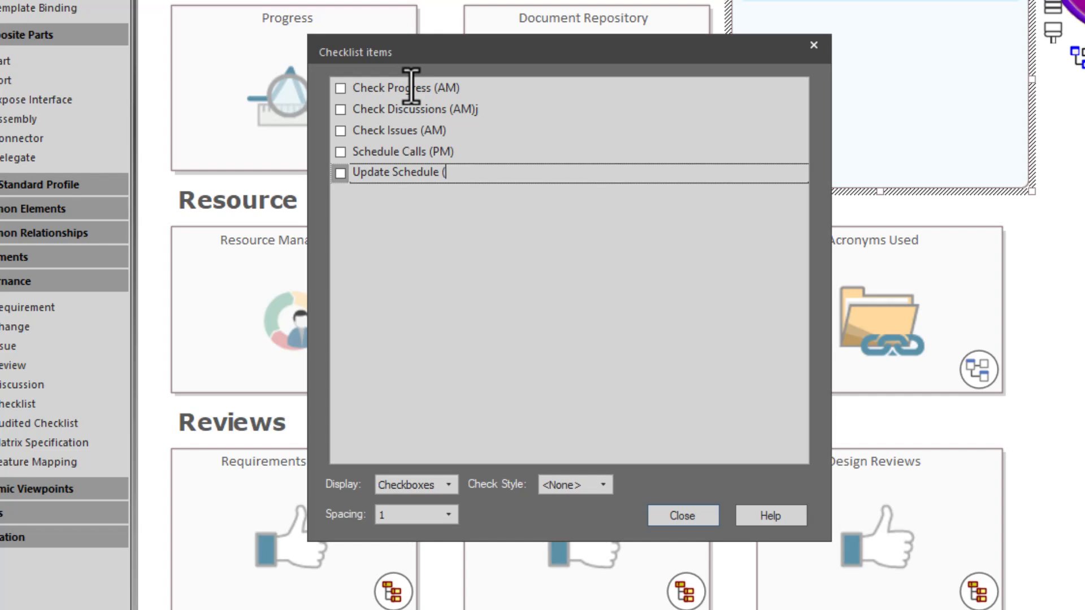
{"action": "type", "text": "Noon)"}
{"action": "key", "text": "Return"}
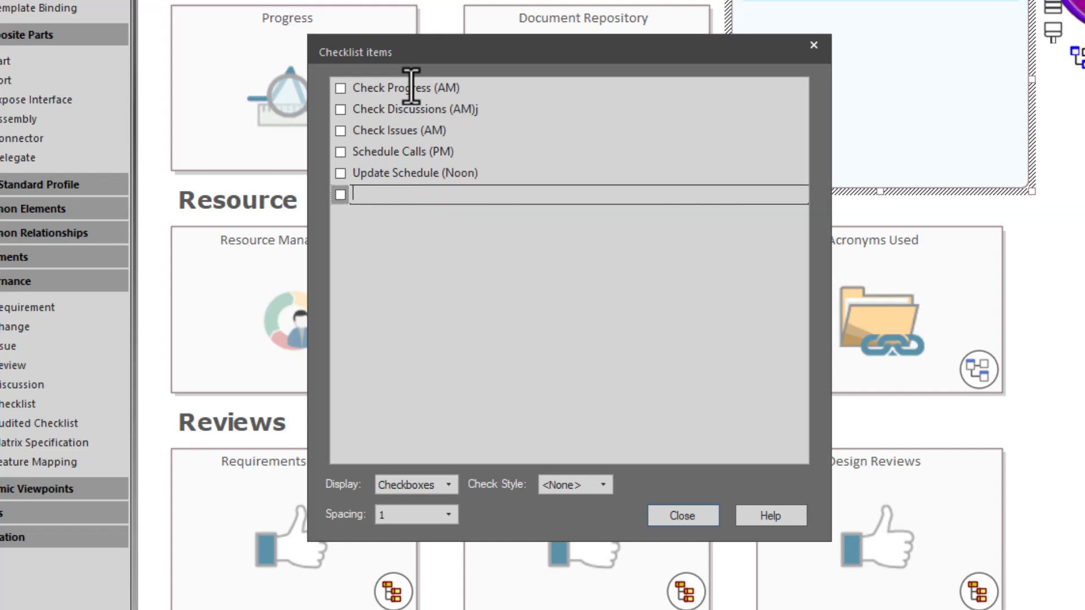
Step: Add "Baseline Project (EOD)" as the last checklist item and close the items dialog
{"action": "type", "text": "EOD Baseline (EOD)"}
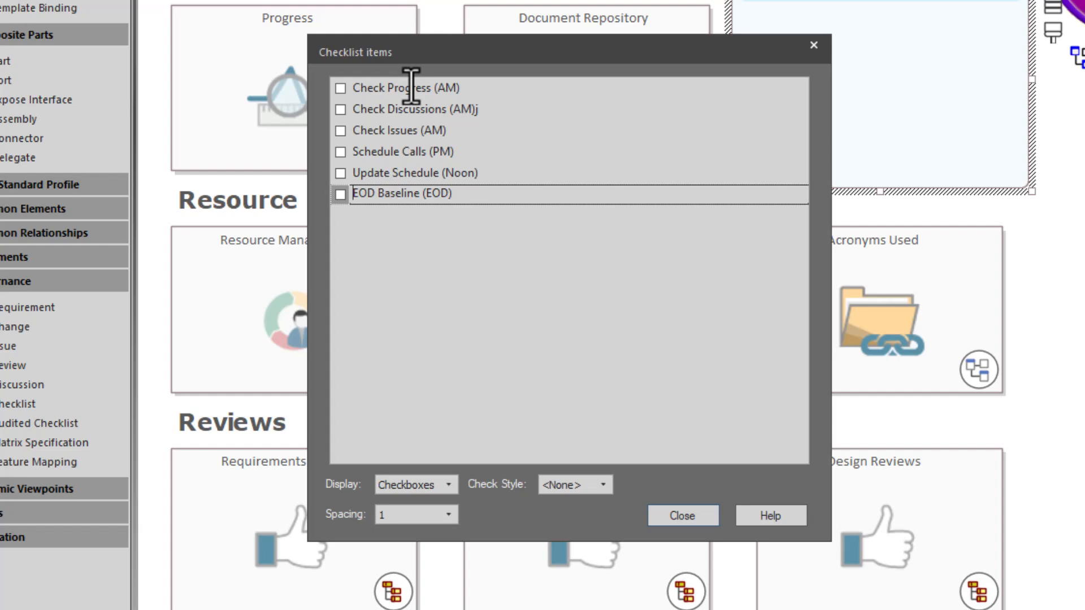
{"action": "key", "text": "Delete"}
{"action": "key", "text": "Delete"}
{"action": "key", "text": "Delete"}
{"action": "key", "text": "Delete"}
{"action": "key", "text": "End"}
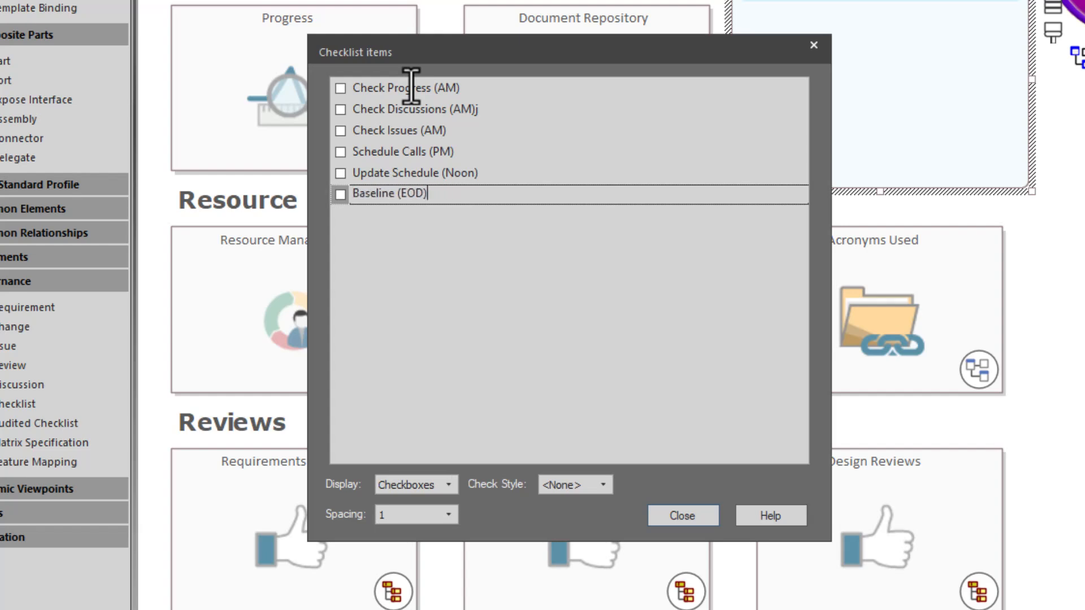
{"action": "key", "text": "Left"}
{"action": "key", "text": "Left"}
{"action": "key", "text": "Left"}
{"action": "key", "text": "Left"}
{"action": "type", "text": "Project"}
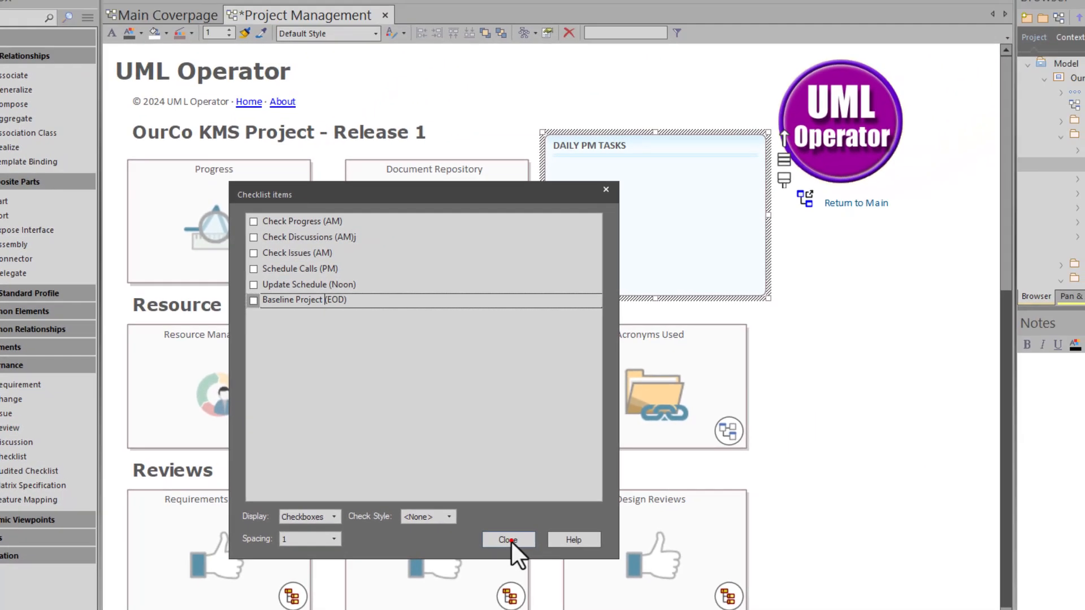
{"action": "left_click", "coordinate": [616, 525]}
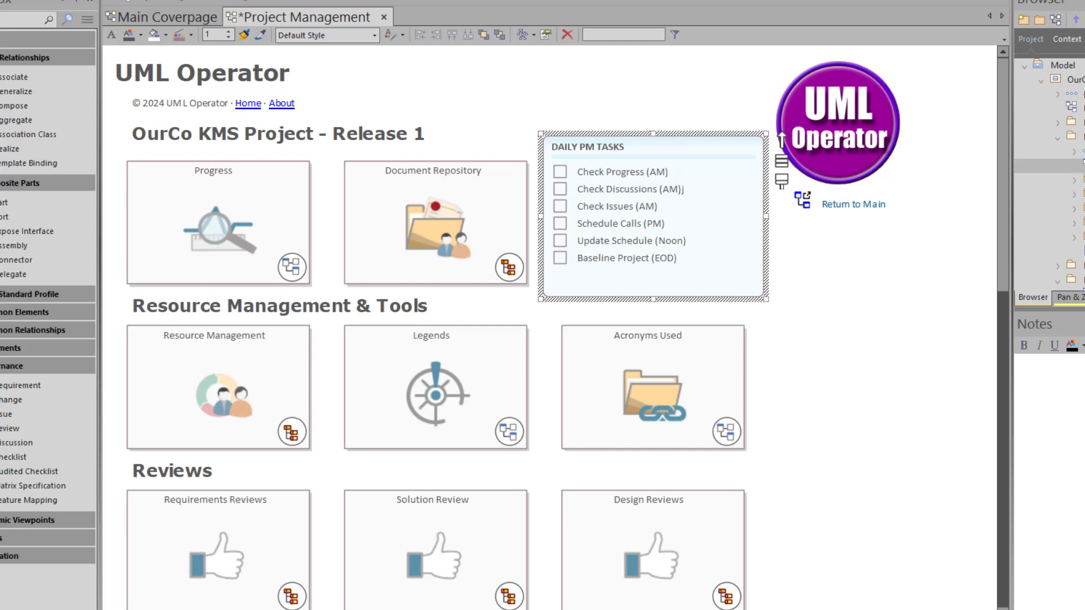
Step: View the Main Coverpage diagram and return to the Project Management diagram
{"action": "left_click", "coordinate": [142, 14]}
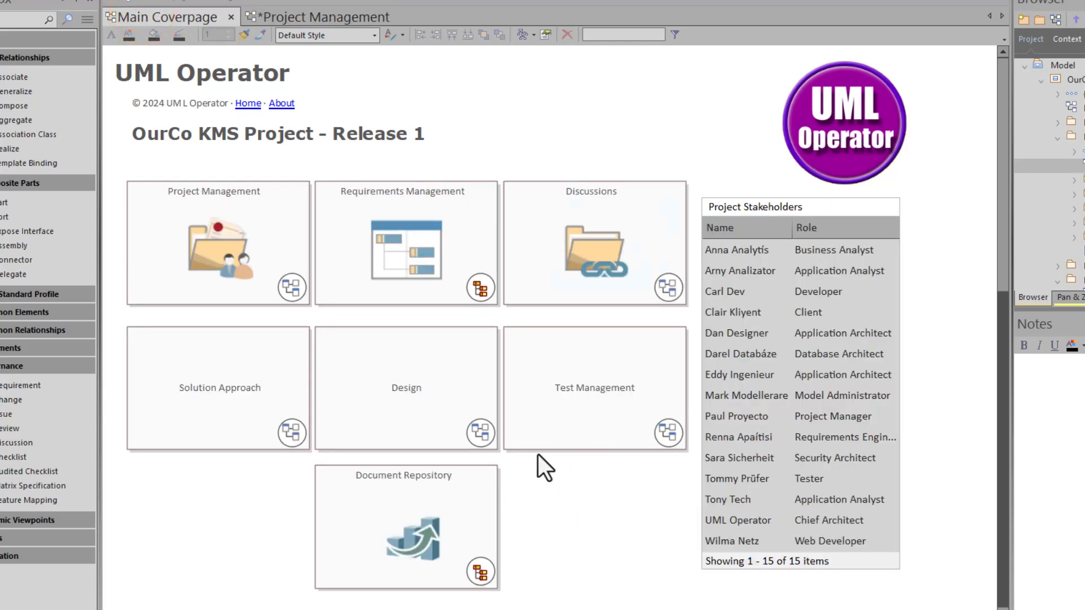
{"action": "left_click", "coordinate": [365, 21]}
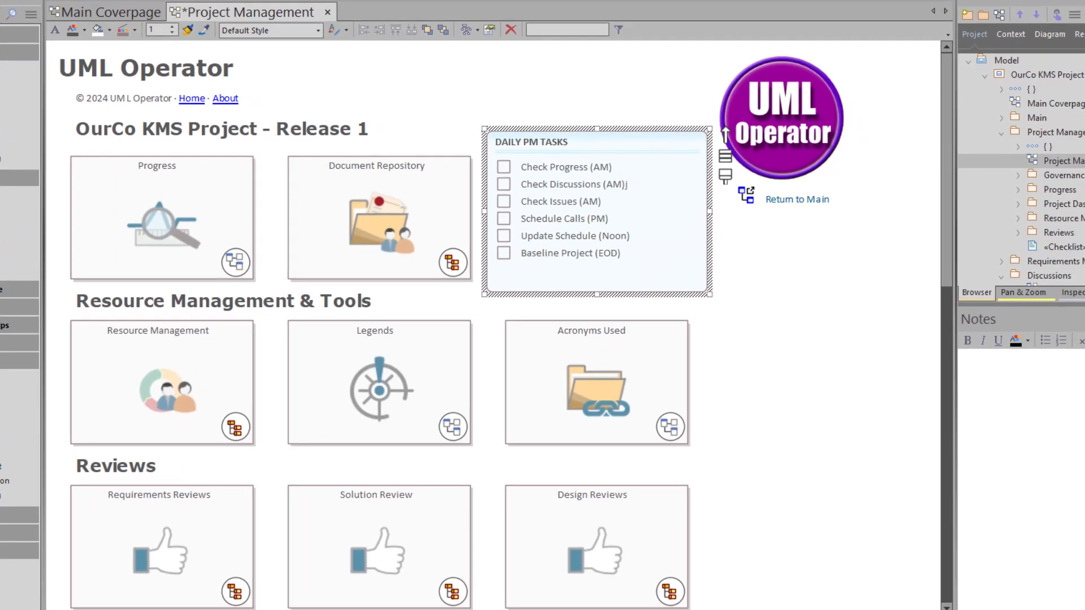
Step: Change the DAILY PM TASKS element's stereotype from Checklist to AuditedChecklist in its properties
{"action": "left_click", "coordinate": [1056, 609]}
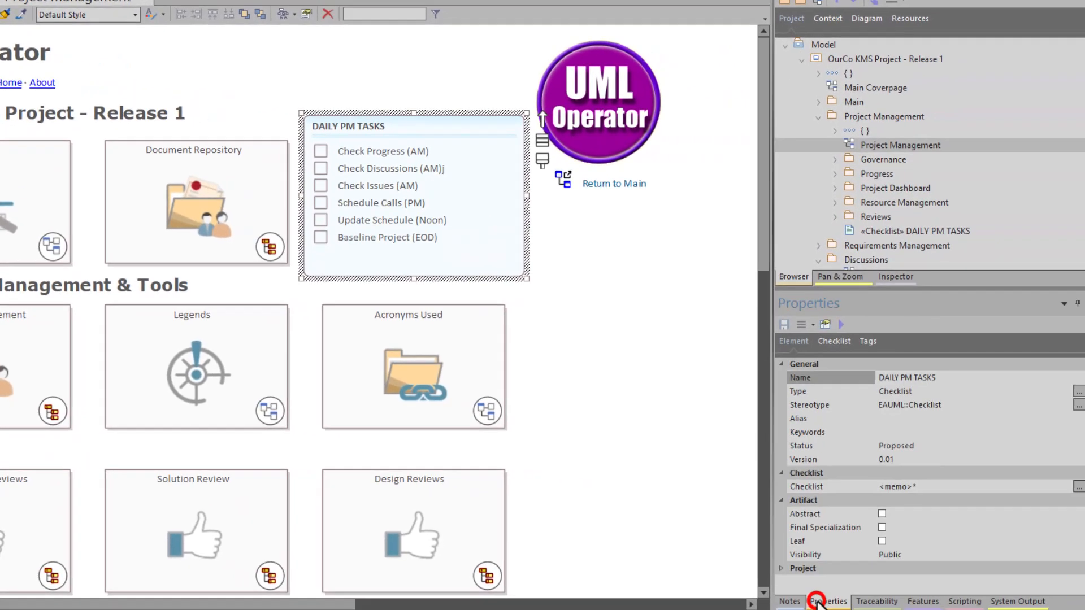
{"action": "left_click", "coordinate": [921, 390]}
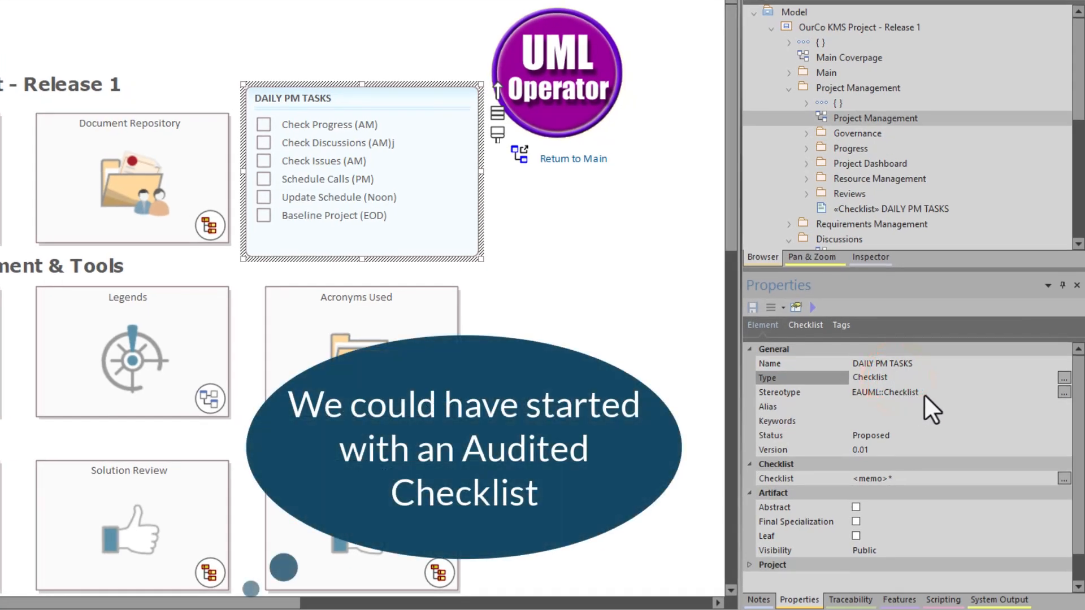
{"action": "left_click", "coordinate": [925, 394]}
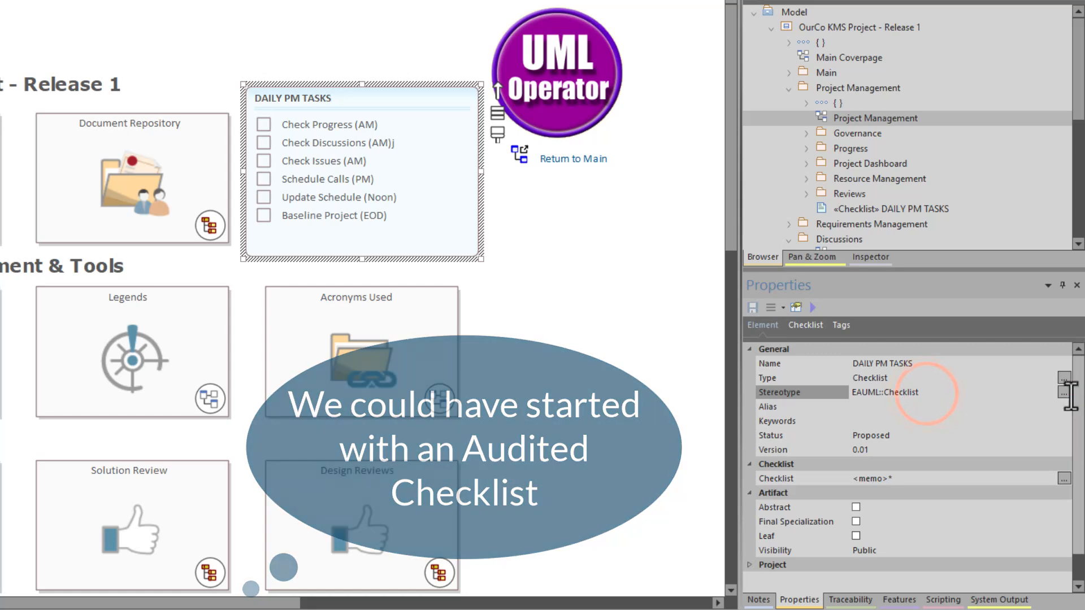
{"action": "left_click", "coordinate": [1064, 391]}
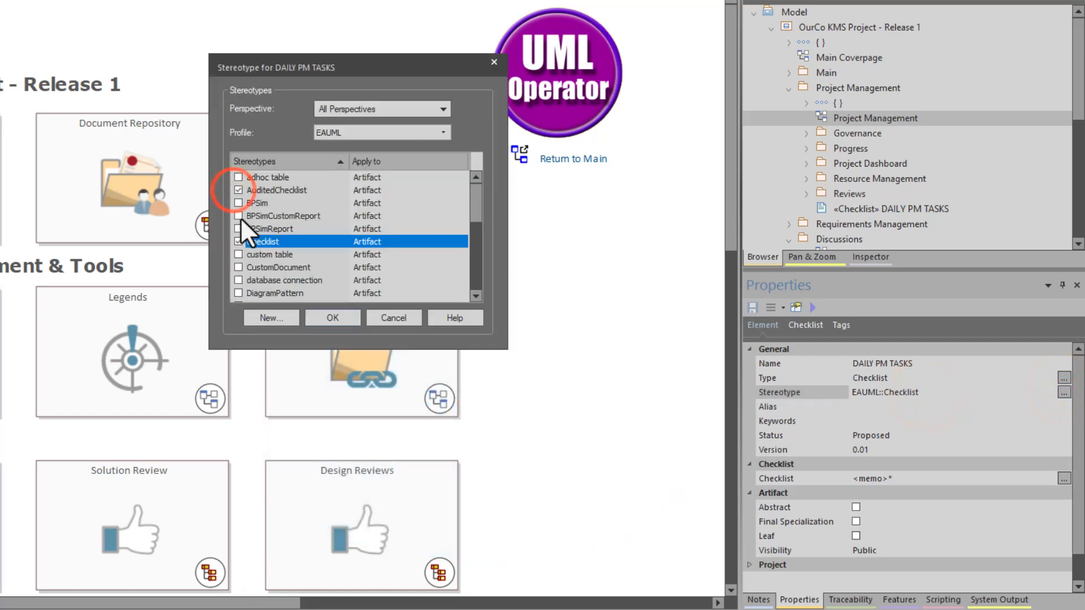
{"action": "left_click", "coordinate": [238, 242]}
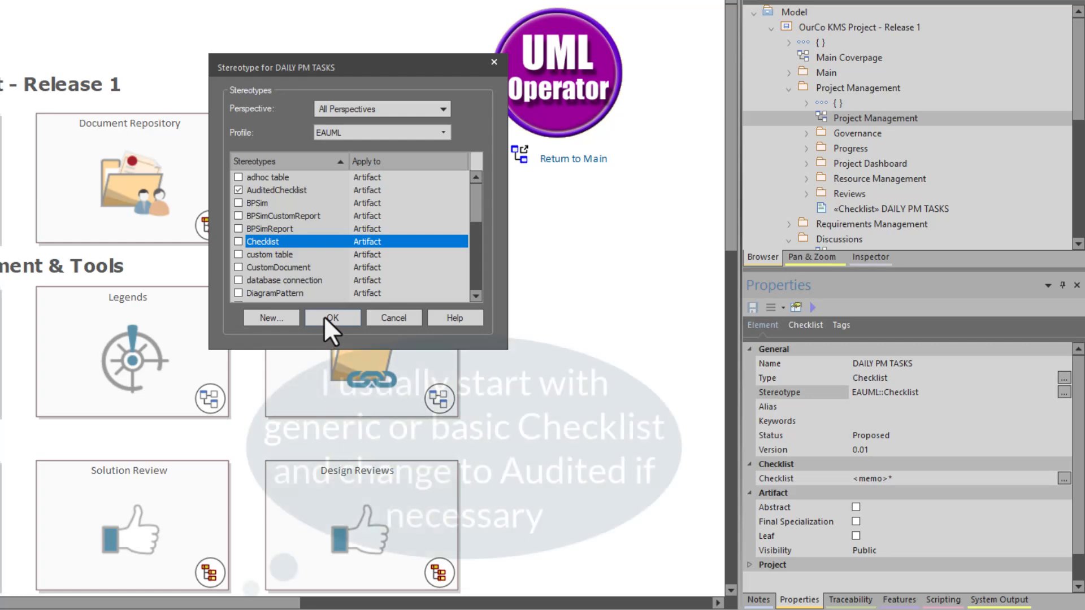
{"action": "left_click", "coordinate": [325, 319]}
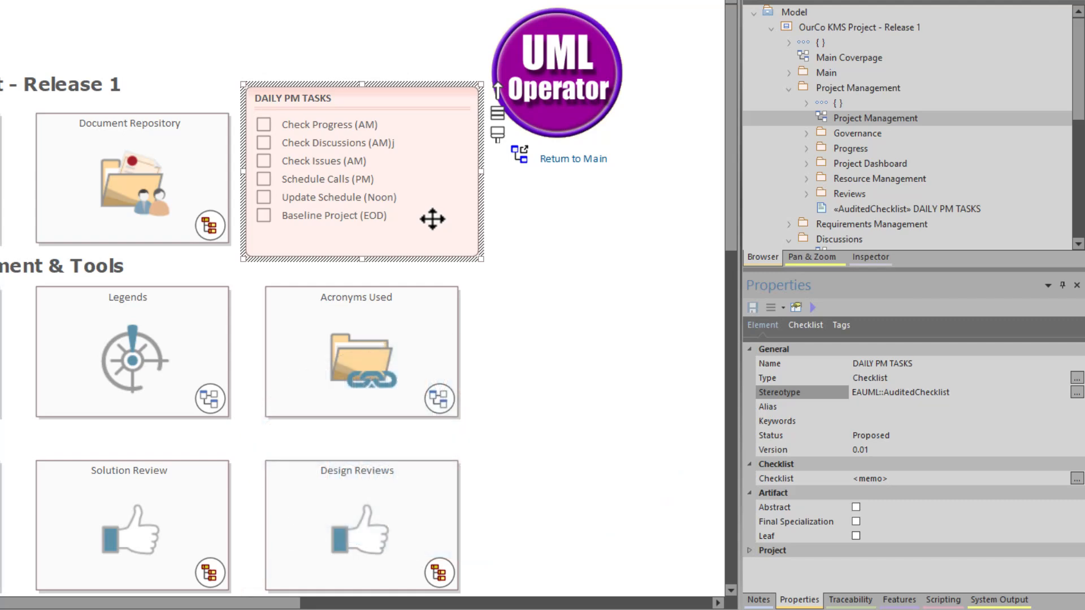
Step: View the audit log of the DAILY PM TASKS checklist and close it
{"action": "right_click", "coordinate": [430, 218]}
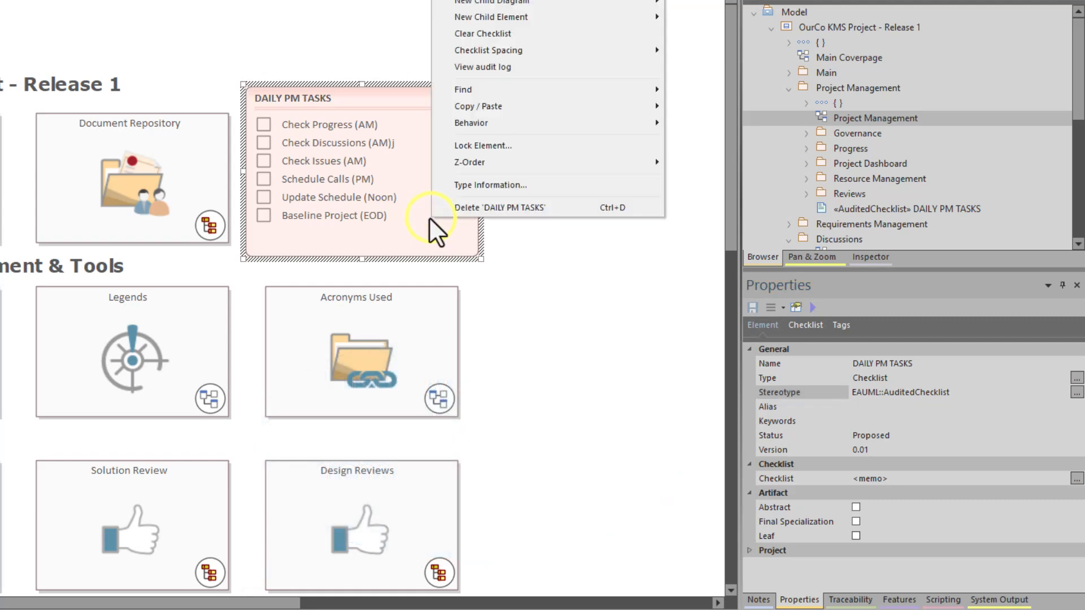
{"action": "left_click", "coordinate": [503, 69]}
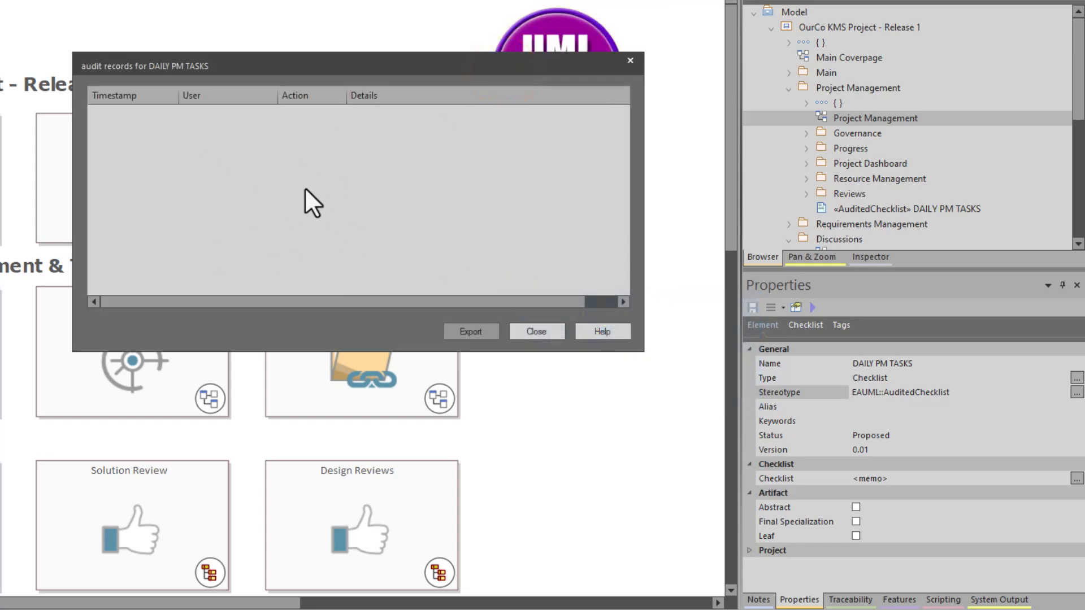
{"action": "left_click", "coordinate": [515, 332]}
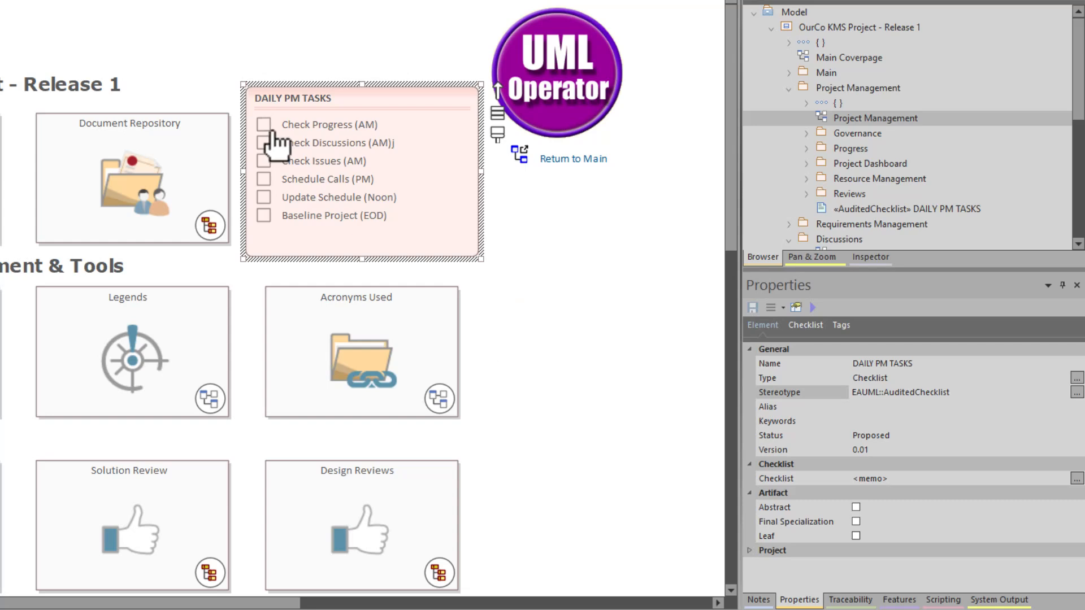
Step: Tick "Check Progress (AM)" in the DAILY PM TASKS checklist and inspect the change in its audit log
{"action": "left_click", "coordinate": [264, 124]}
{"action": "right_click", "coordinate": [438, 211]}
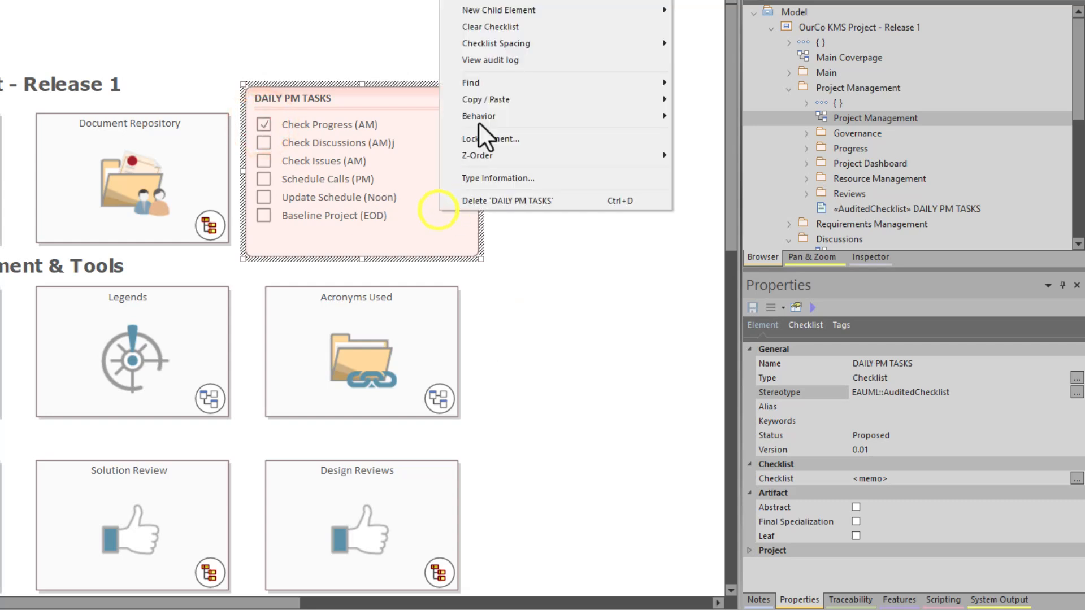
{"action": "left_click", "coordinate": [496, 62]}
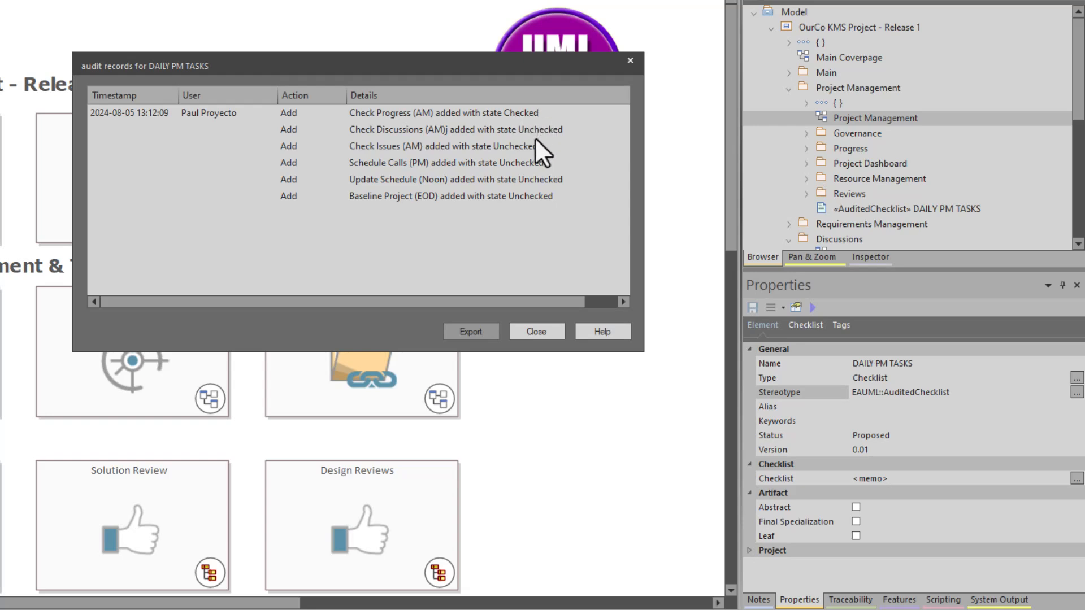
{"action": "left_click", "coordinate": [529, 333]}
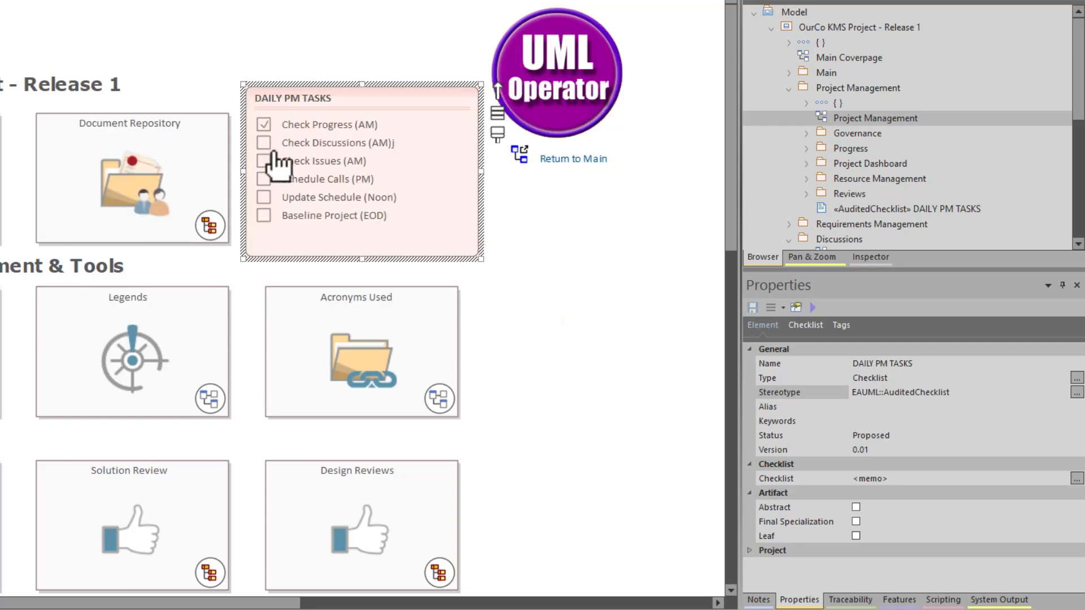
Step: Tick the remaining five items of the DAILY PM TASKS checklist, from "Check Discussions (AM)j" through "Baseline Project (EOD)"
{"action": "left_click", "coordinate": [263, 142]}
{"action": "left_click", "coordinate": [263, 160]}
{"action": "left_click", "coordinate": [263, 178]}
{"action": "left_click", "coordinate": [263, 194]}
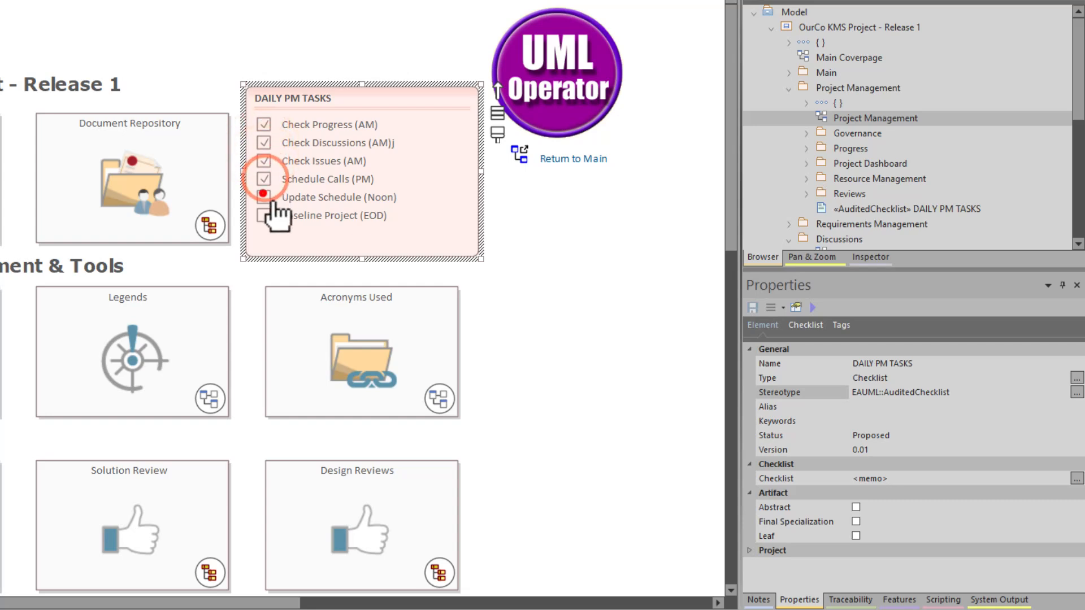
{"action": "left_click", "coordinate": [263, 215]}
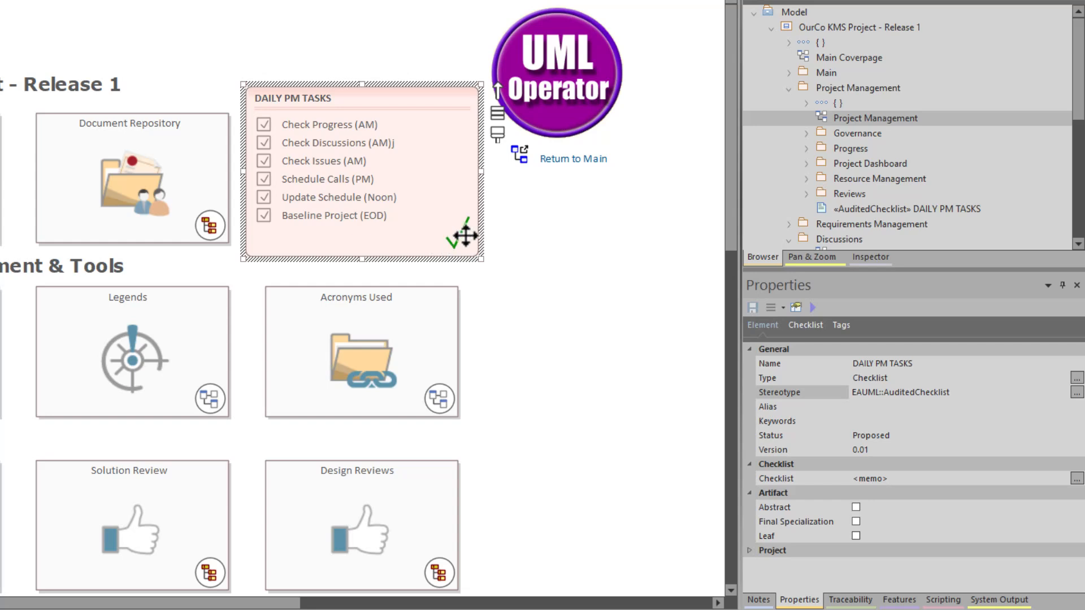
Step: Review the audit log entries for the fully ticked DAILY PM TASKS checklist and close the log
{"action": "right_click", "coordinate": [430, 228]}
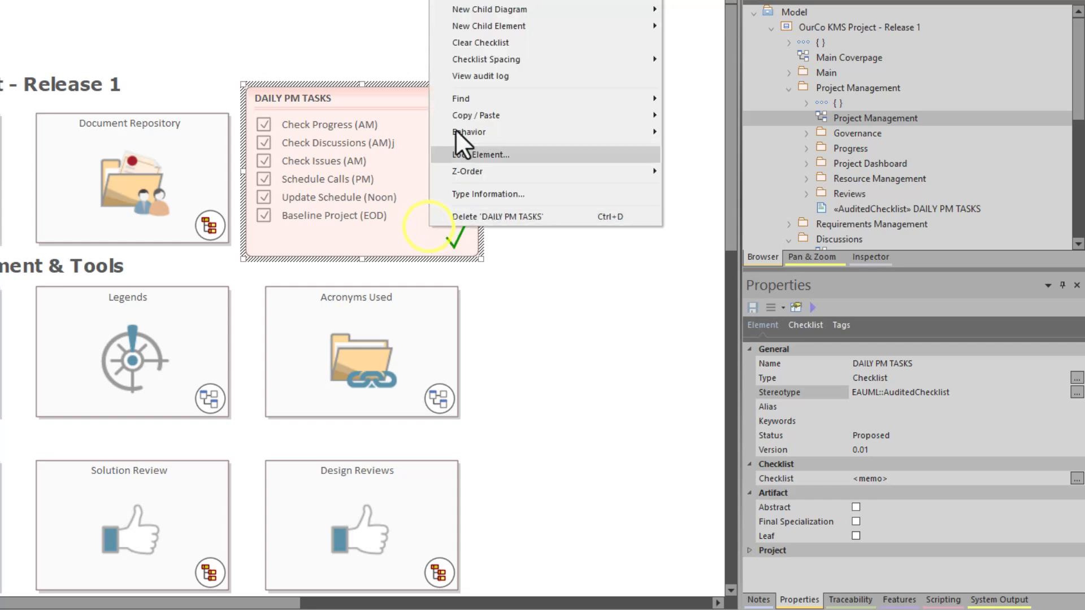
{"action": "left_click", "coordinate": [467, 70]}
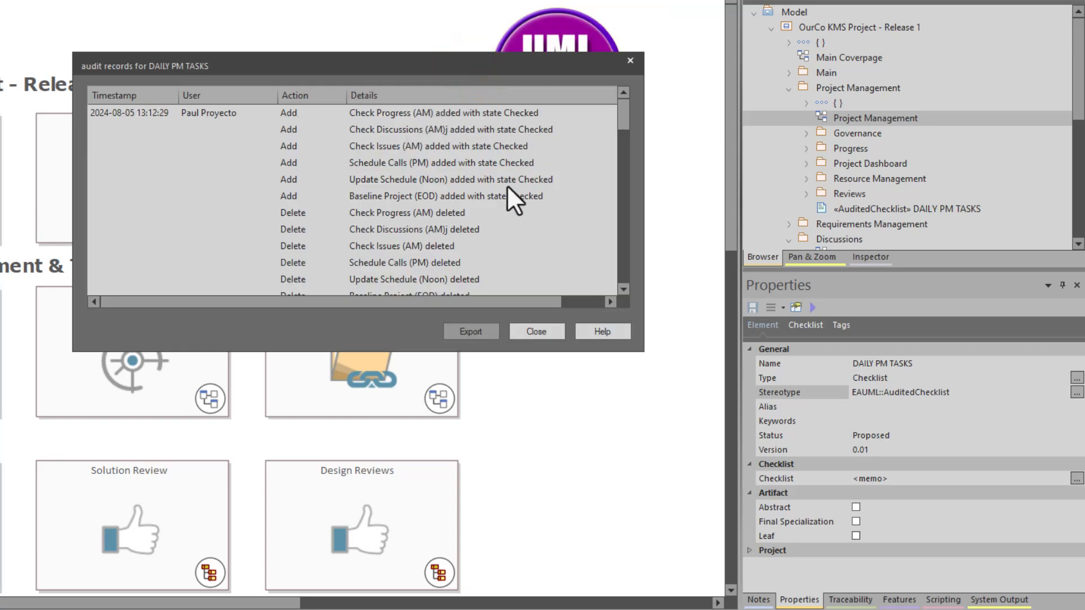
{"action": "scroll", "coordinate": [507, 186], "scroll_direction": "down", "scroll_amount": 1}
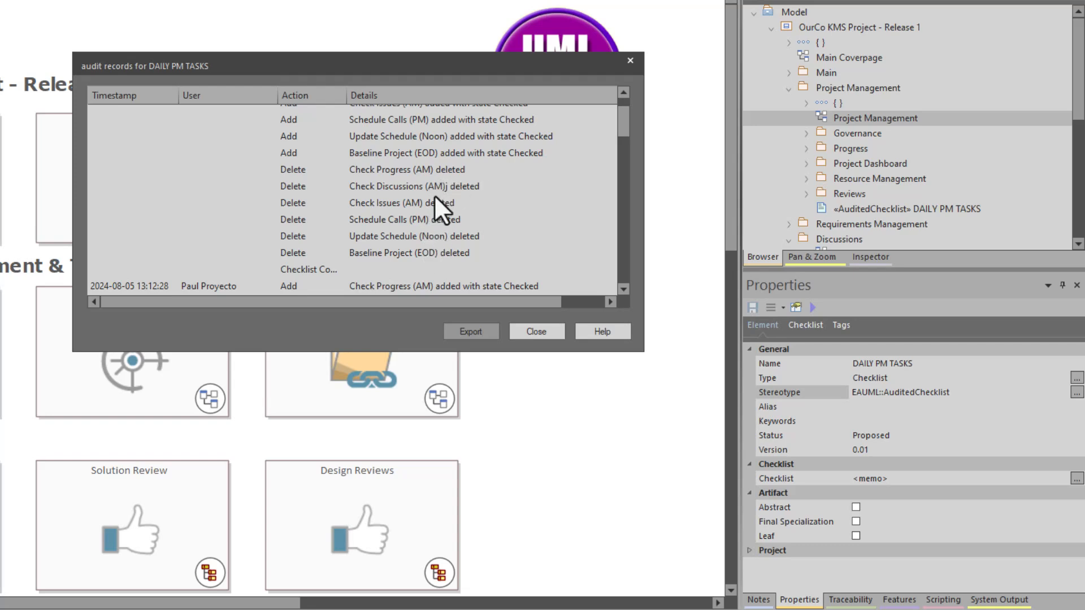
{"action": "scroll", "coordinate": [434, 194], "scroll_direction": "down", "scroll_amount": 3}
{"action": "scroll", "coordinate": [434, 196], "scroll_direction": "down", "scroll_amount": 3}
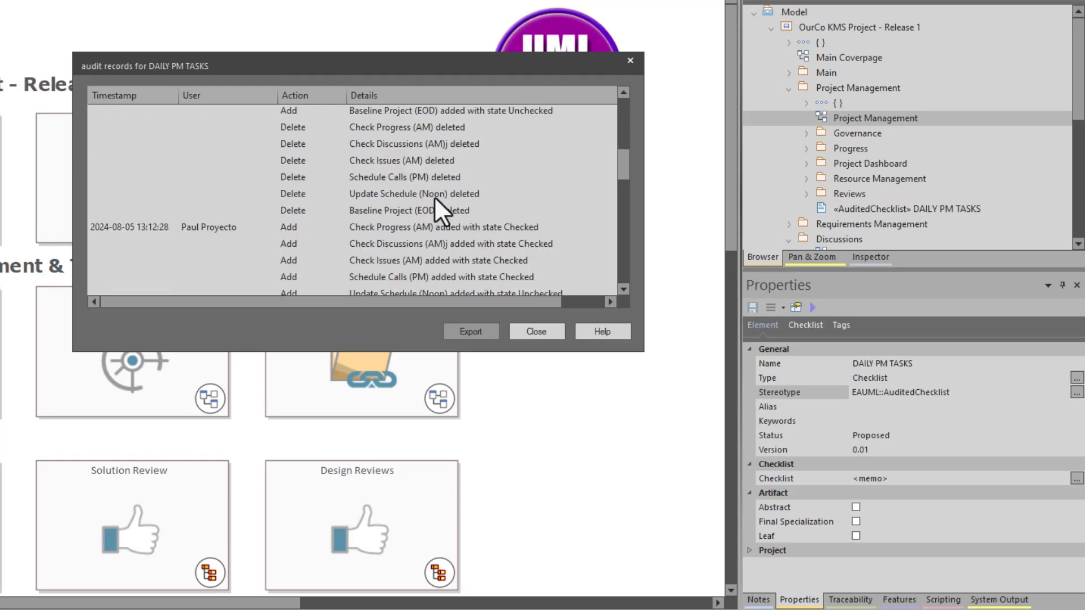
{"action": "left_click", "coordinate": [521, 332]}
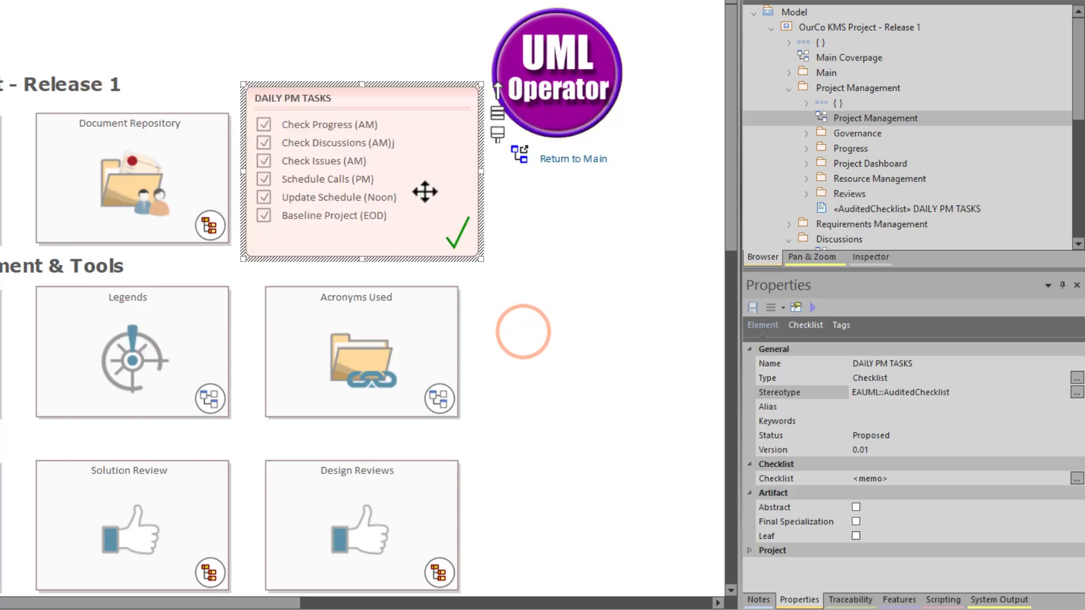
Step: Clear the DAILY PM TASKS checklist and check the clearing entry in its audit log
{"action": "right_click", "coordinate": [424, 174]}
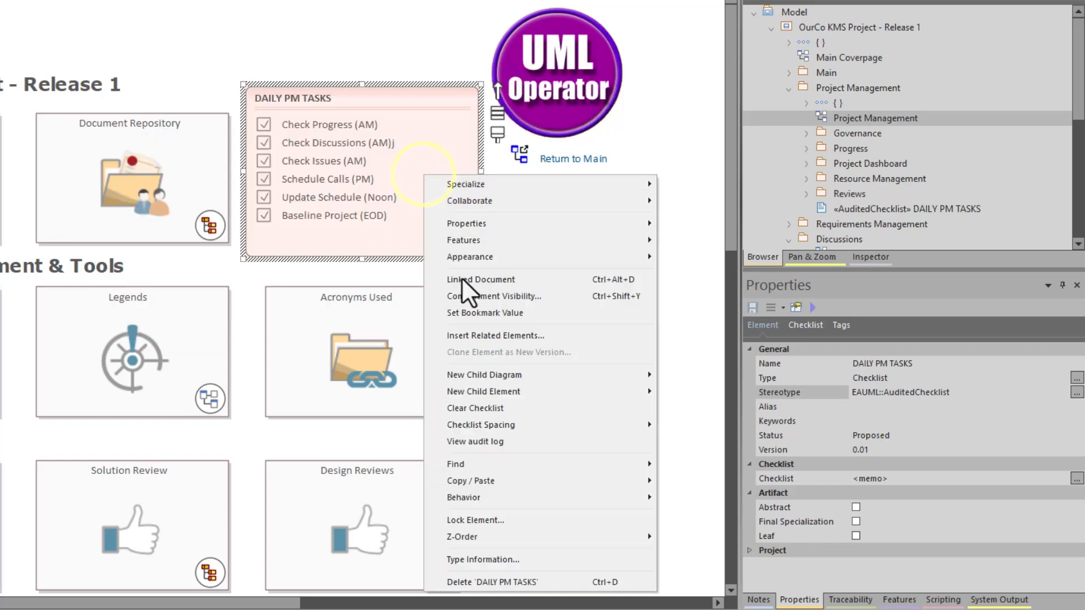
{"action": "left_click", "coordinate": [496, 409]}
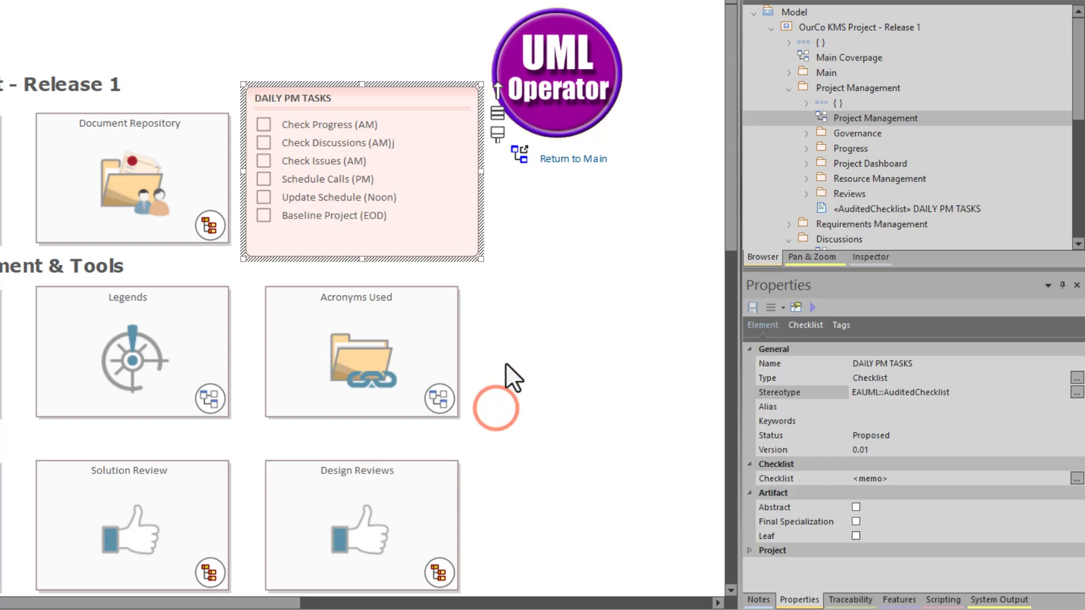
{"action": "right_click", "coordinate": [452, 236]}
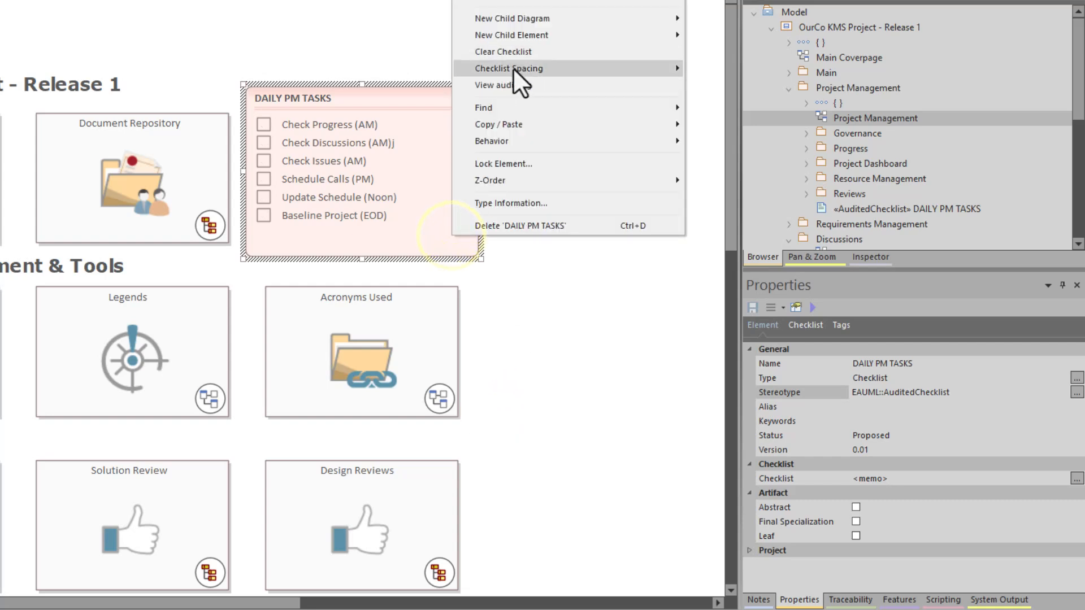
{"action": "left_click", "coordinate": [510, 86]}
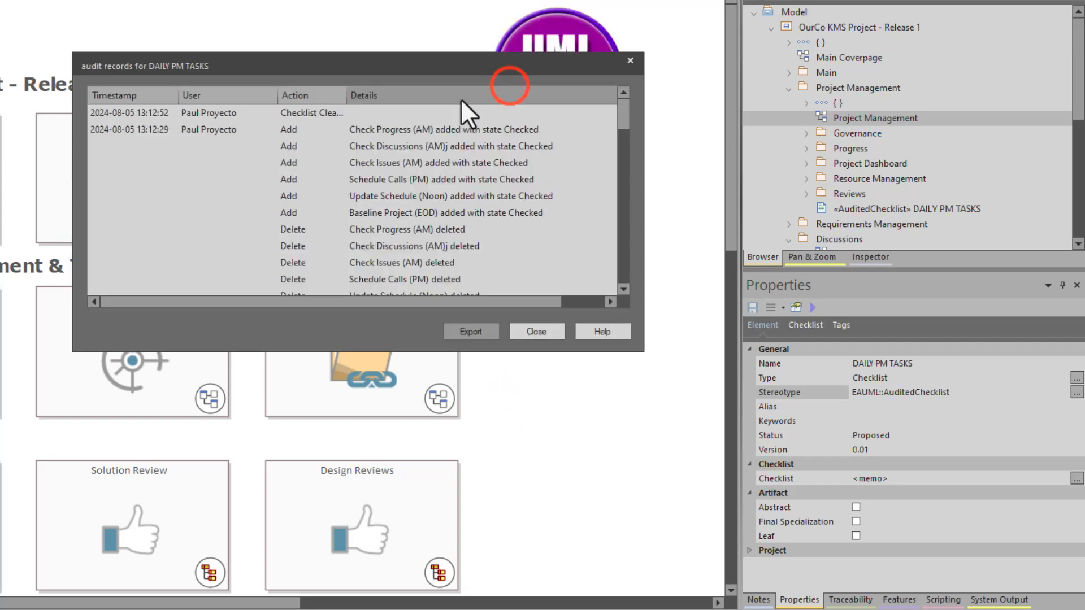
{"action": "left_click", "coordinate": [326, 113]}
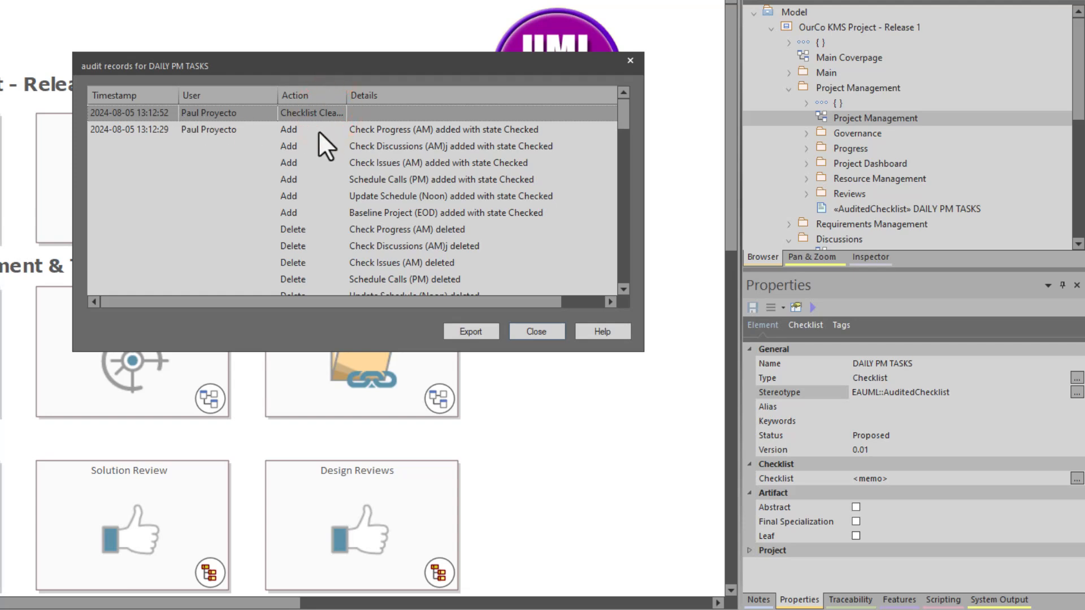
{"action": "left_click", "coordinate": [536, 331]}
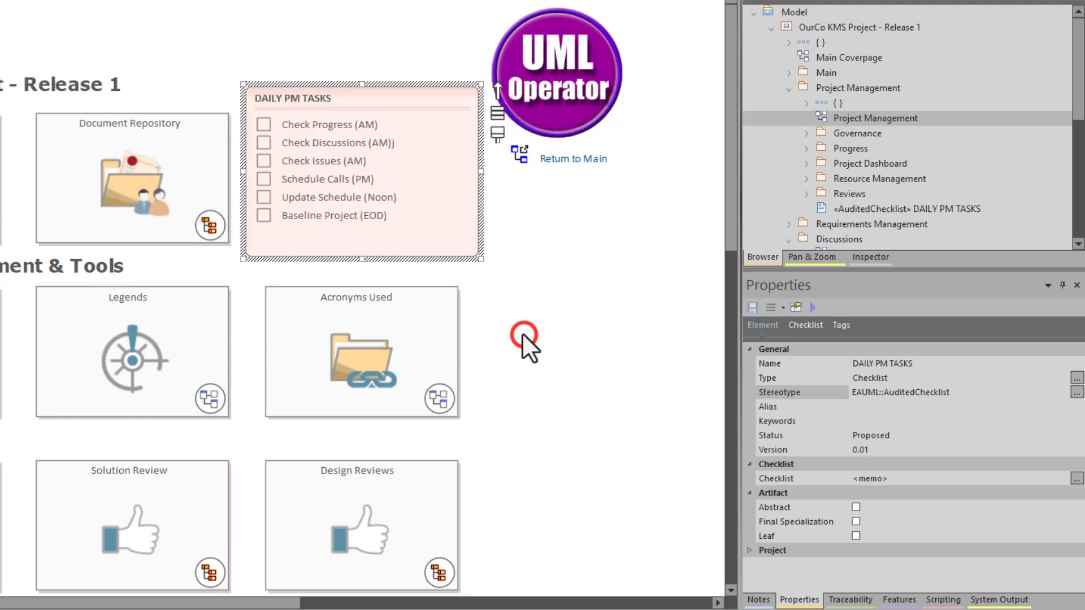
Step: Tick the three AM items, "Check Progress (AM)", "Check Discussions (AM)j" and "Check Issues (AM)", in the cleared checklist
{"action": "left_click", "coordinate": [264, 123]}
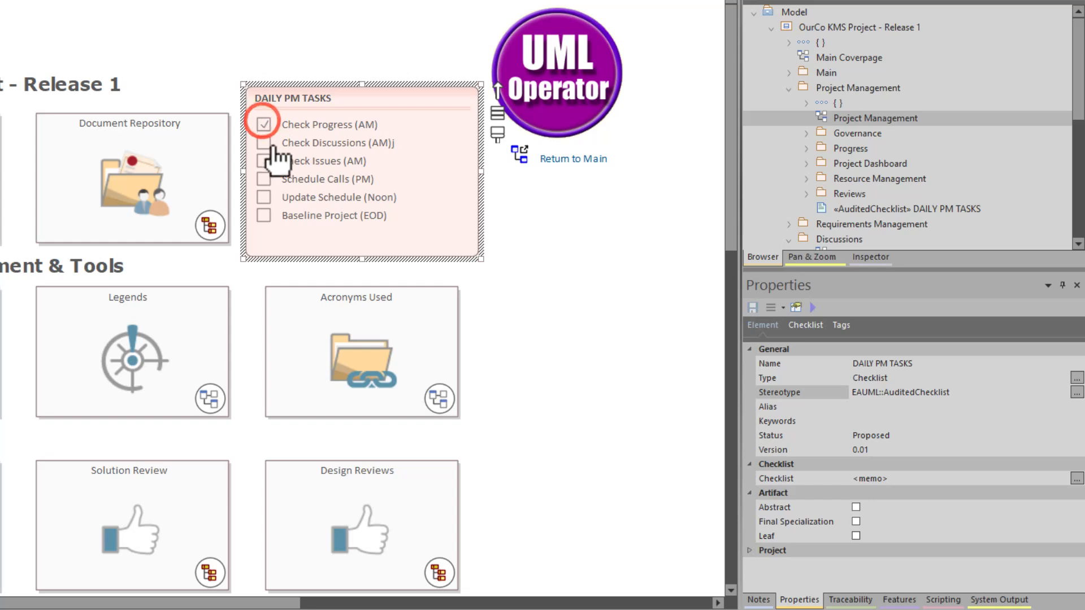
{"action": "left_click", "coordinate": [263, 161]}
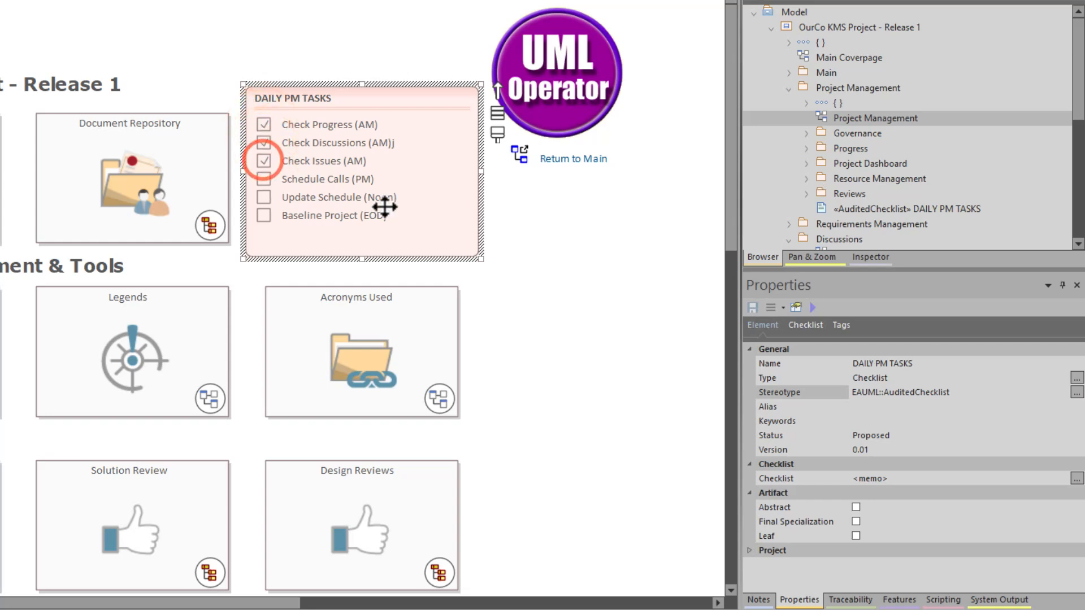
Step: Open the DAILY PM TASKS audit log and examine the records of the newly ticked AM items and earlier changes
{"action": "right_click", "coordinate": [456, 220]}
{"action": "left_click", "coordinate": [550, 70]}
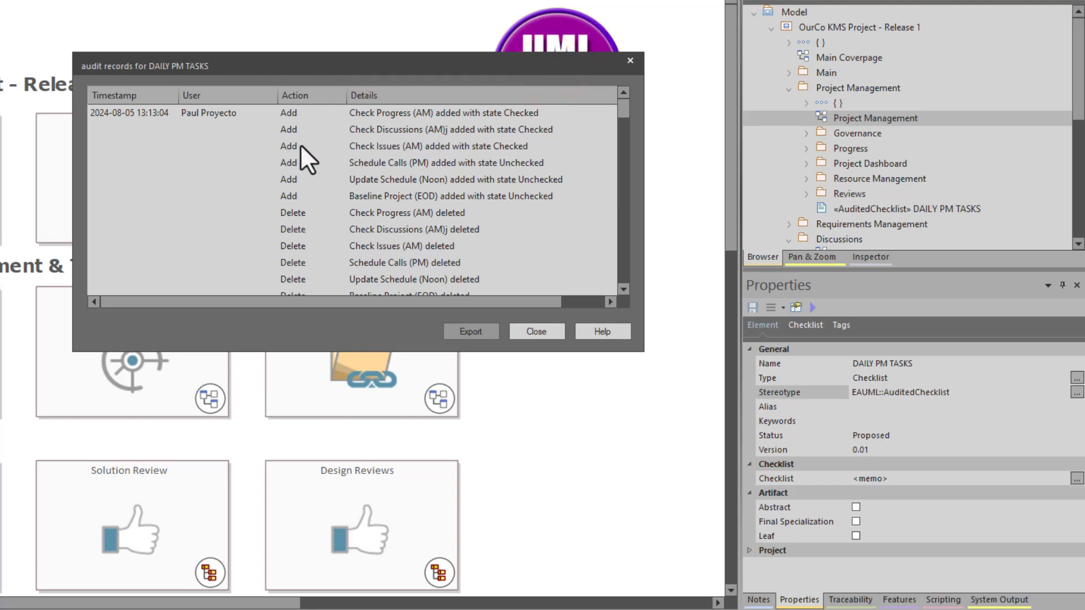
{"action": "scroll", "coordinate": [412, 124], "scroll_direction": "down", "scroll_amount": 1}
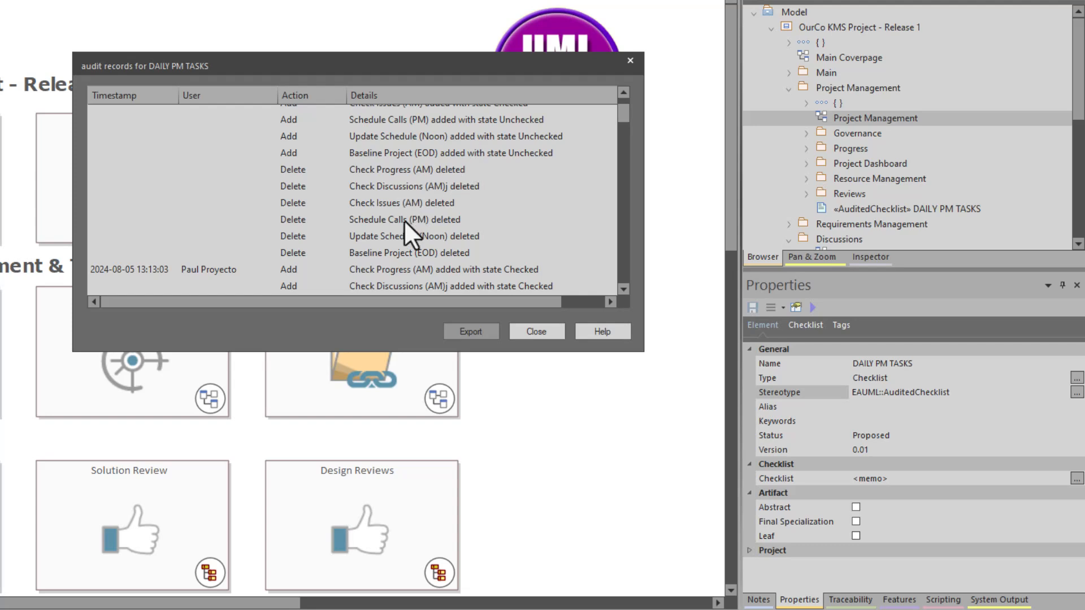
{"action": "scroll", "coordinate": [395, 218], "scroll_direction": "down", "scroll_amount": 2}
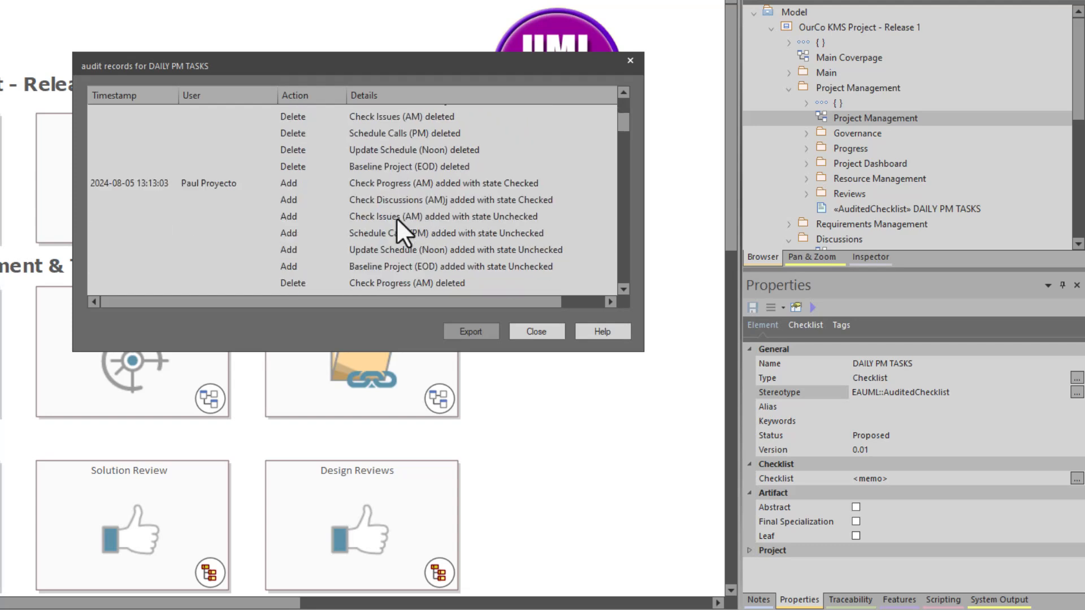
{"action": "scroll", "coordinate": [395, 219], "scroll_direction": "down", "scroll_amount": 7}
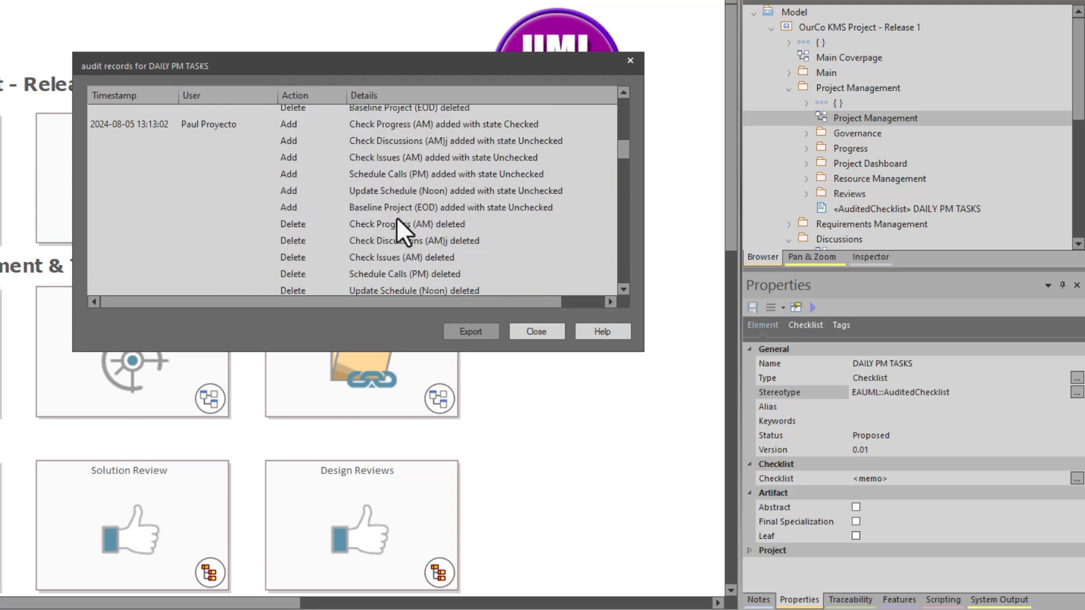
{"action": "scroll", "coordinate": [396, 216], "scroll_direction": "down", "scroll_amount": 2}
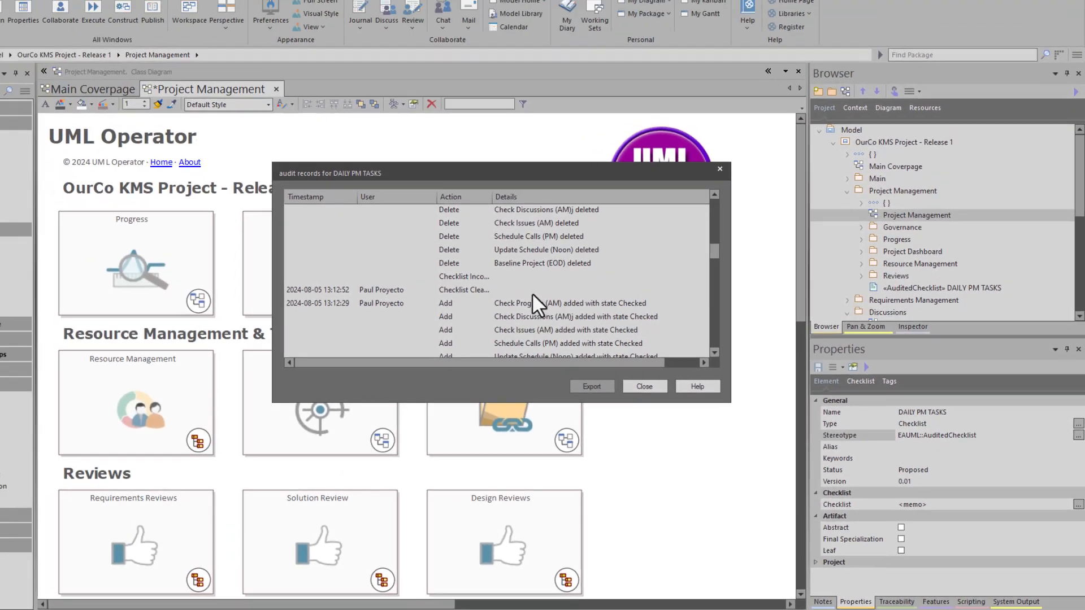
{"action": "scroll", "coordinate": [571, 314], "scroll_direction": "up", "scroll_amount": 4}
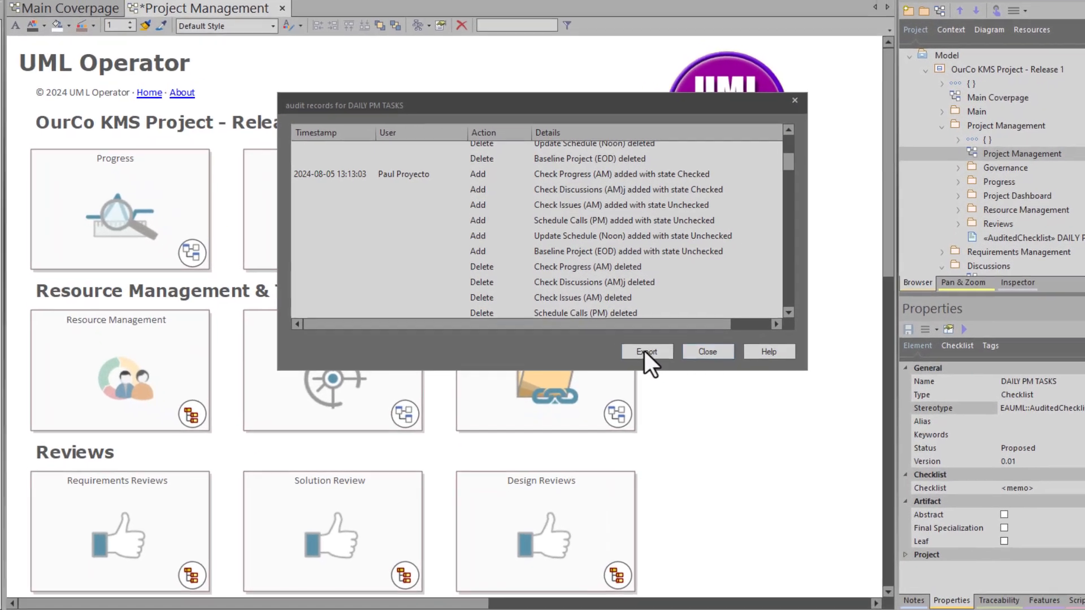
Step: Export the DAILY PM TASKS audit records as a CSV, replacing the existing checklist072424.csv in the Baelines folder
{"action": "left_click", "coordinate": [627, 403]}
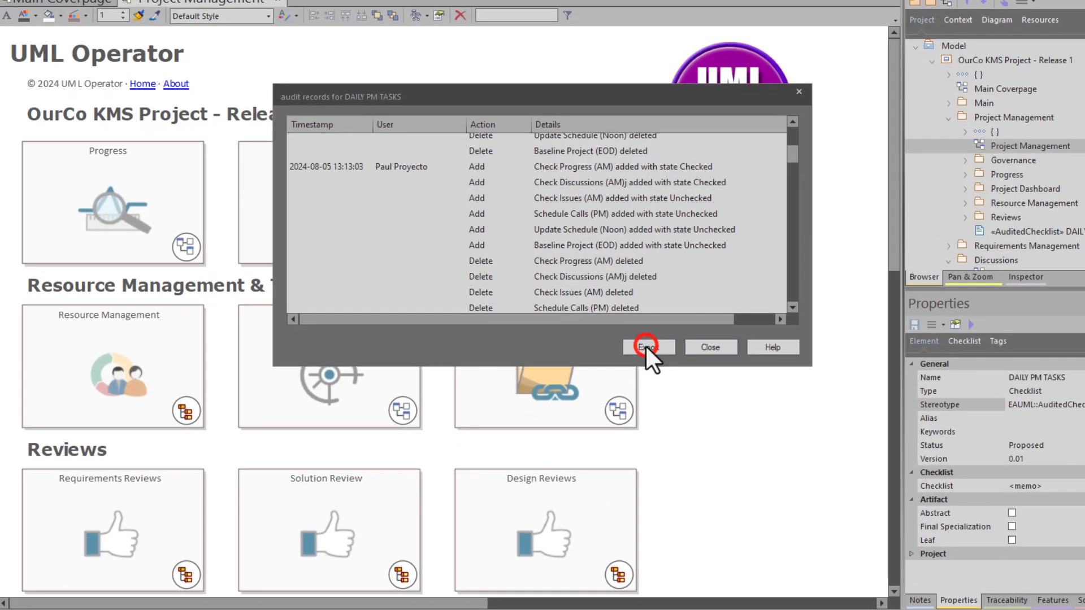
{"action": "left_click", "coordinate": [395, 203]}
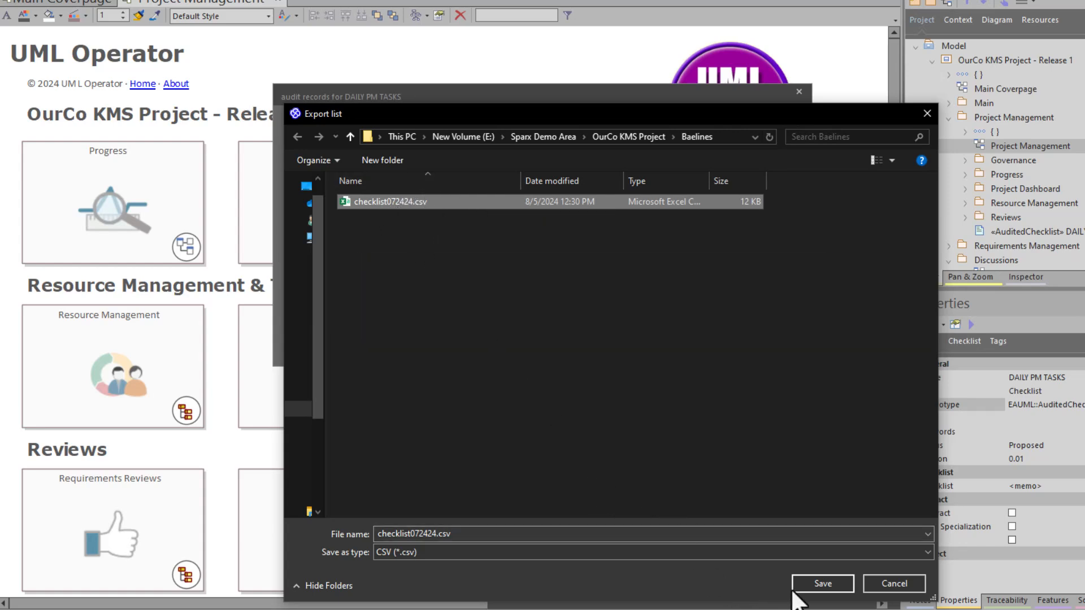
{"action": "left_click", "coordinate": [816, 582]}
{"action": "left_click", "coordinate": [567, 233]}
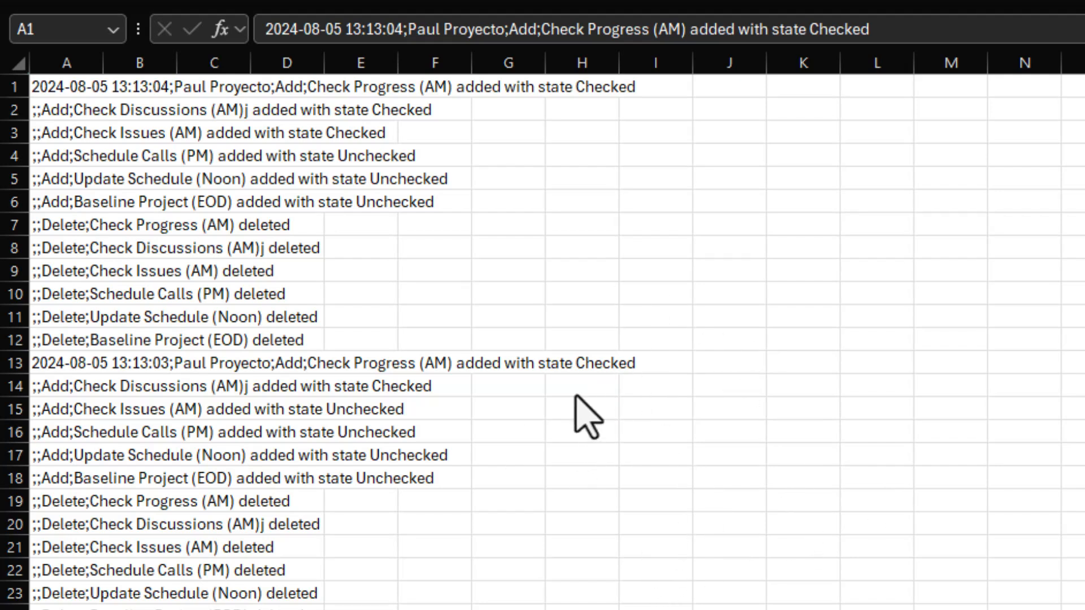
Step: Examine the exported audit records in the CSV spreadsheet, from the newest entries down to the earlier ones and back
{"action": "scroll", "coordinate": [356, 327], "scroll_direction": "down", "scroll_amount": 1}
{"action": "scroll", "coordinate": [357, 327], "scroll_direction": "down", "scroll_amount": 16}
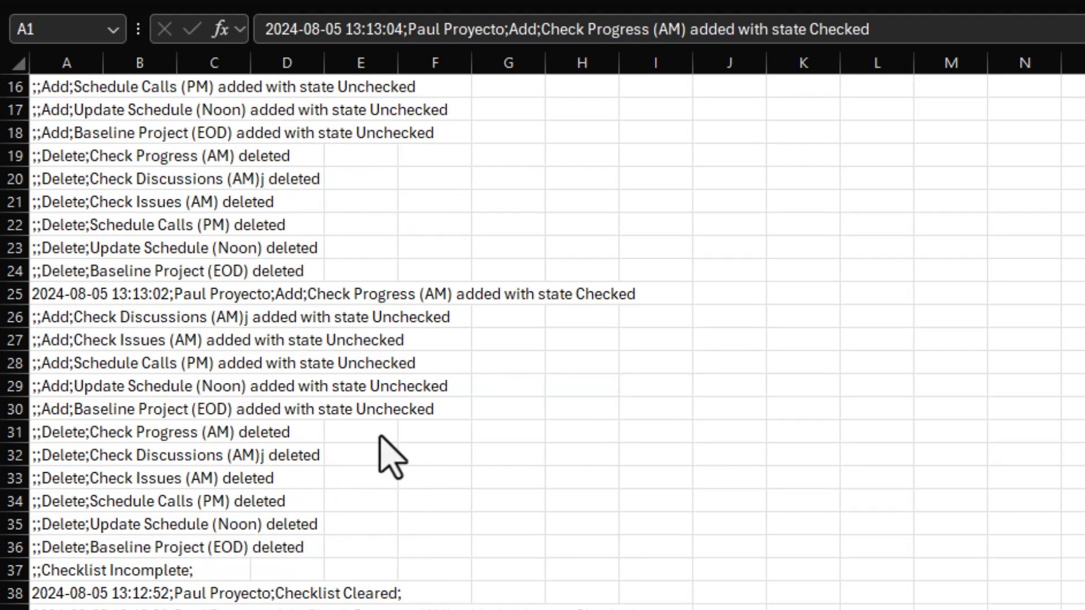
{"action": "scroll", "coordinate": [380, 446], "scroll_direction": "down", "scroll_amount": 7}
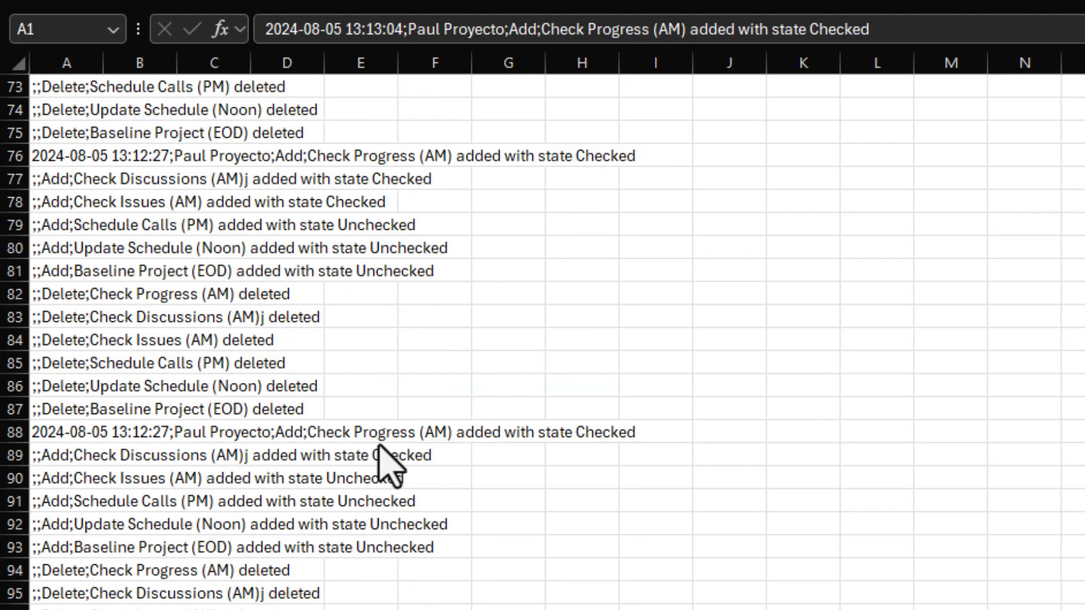
{"action": "scroll", "coordinate": [377, 446], "scroll_direction": "up", "scroll_amount": 14}
{"action": "scroll", "coordinate": [377, 450], "scroll_direction": "up", "scroll_amount": 10}
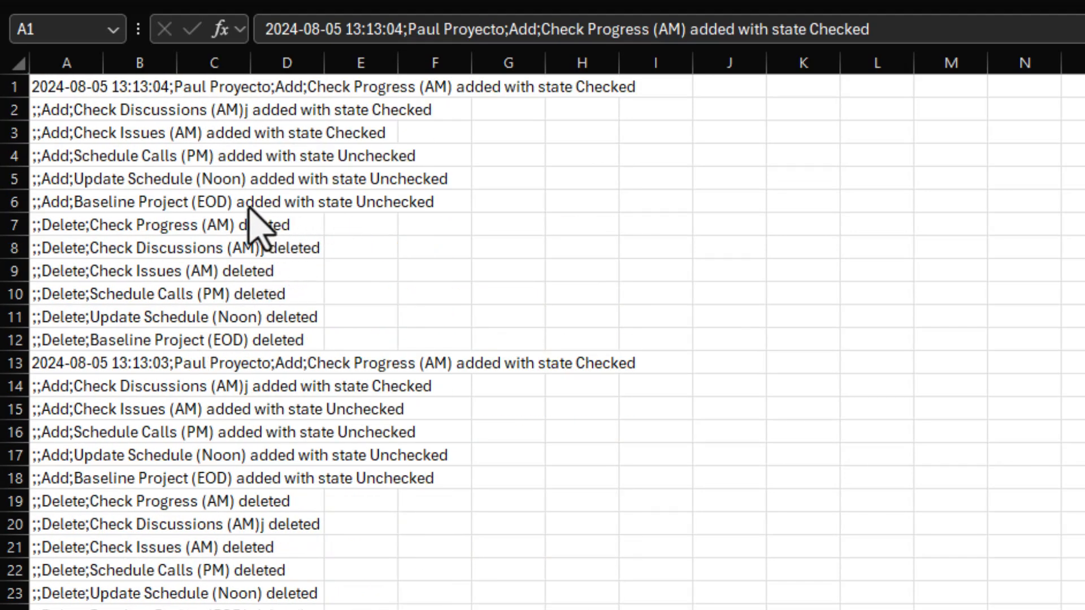
{"action": "left_click", "coordinate": [85, 90]}
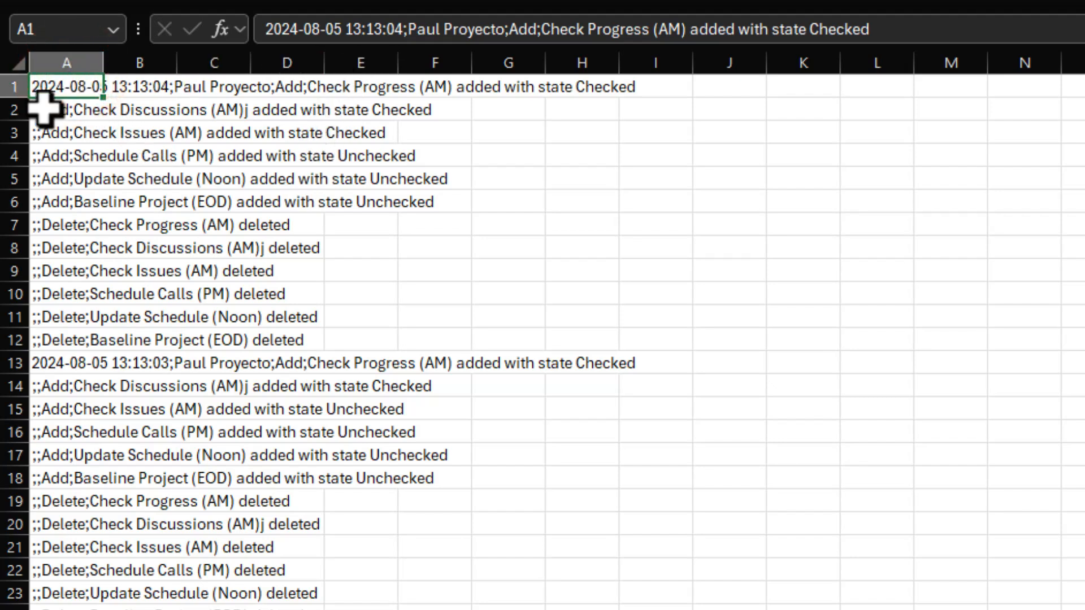
{"action": "left_click", "coordinate": [126, 606]}
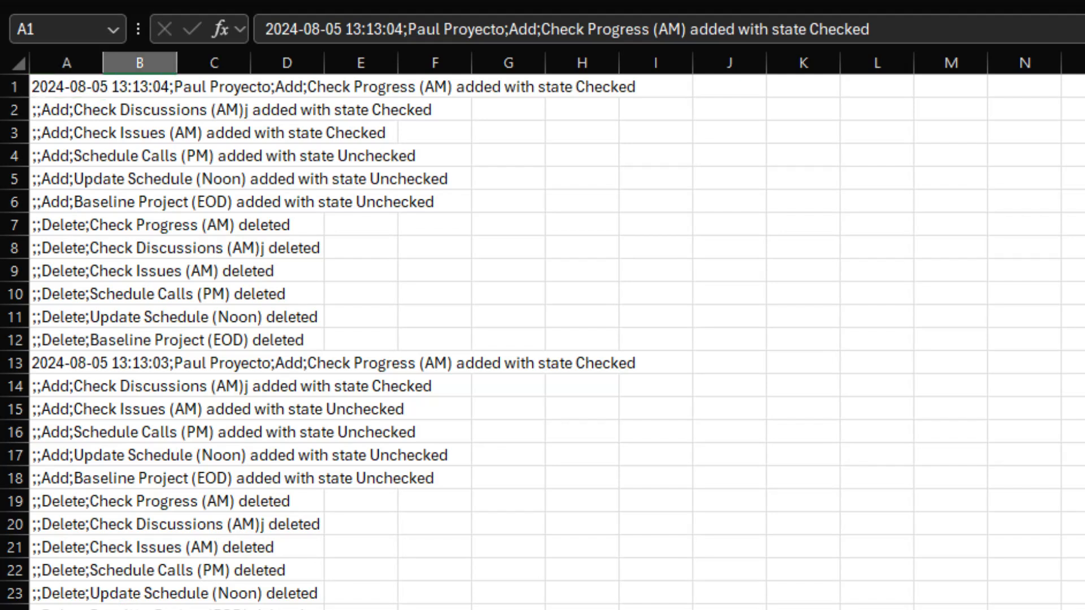
Step: Return to Enterprise Architect and close the folder window and the DAILY PM TASKS audit records
{"action": "left_click", "coordinate": [119, 364]}
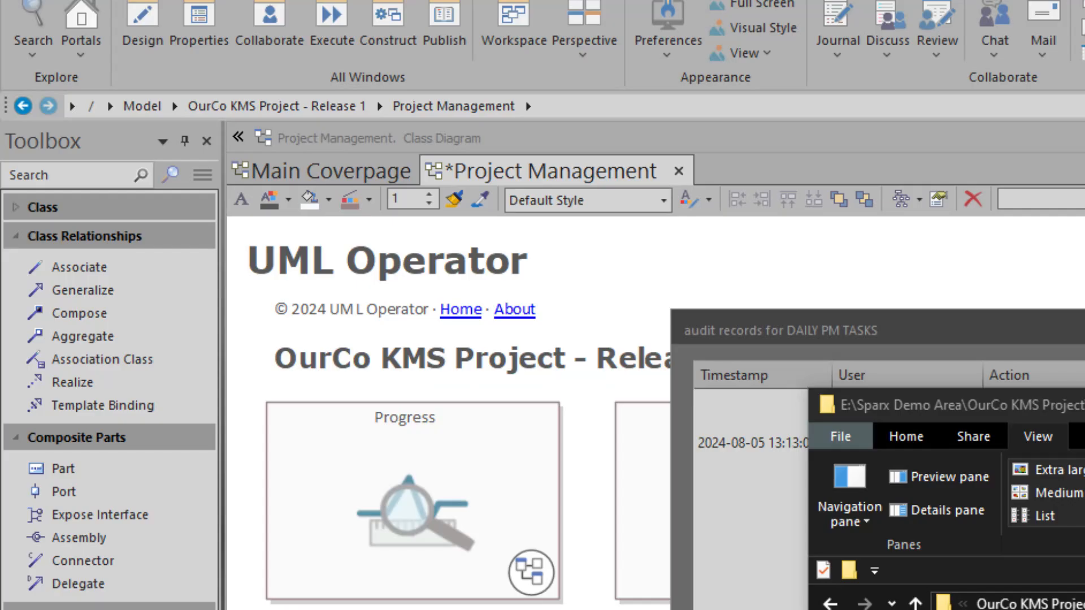
{"action": "left_click", "coordinate": [924, 214]}
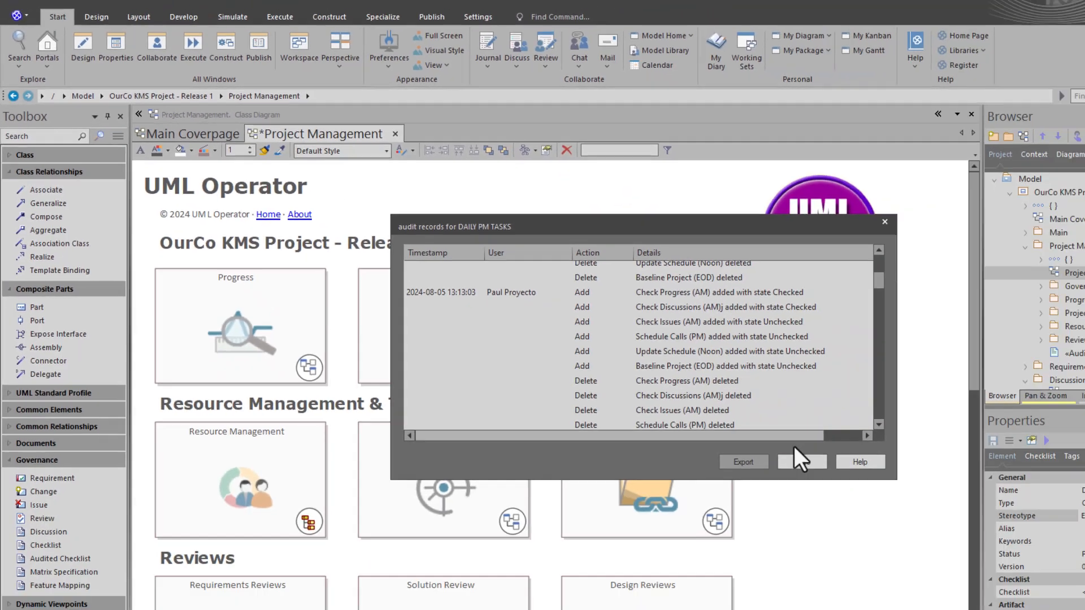
{"action": "left_click", "coordinate": [796, 460]}
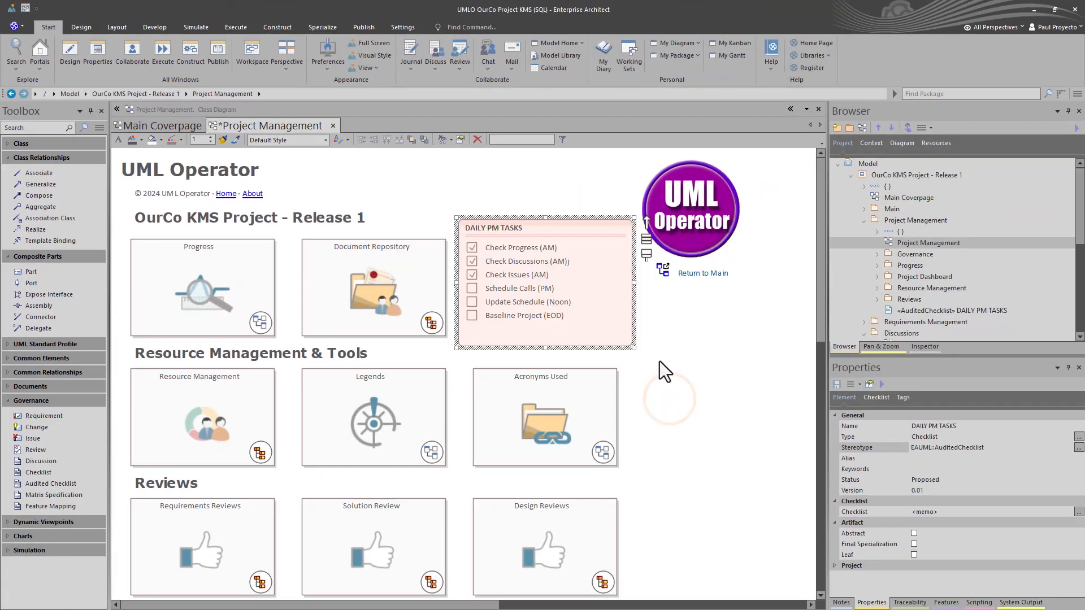
Step: Change the DAILY PM TASKS stereotype from AuditedChecklist back to Checklist in the EAUML profile and check which commands the element offers
{"action": "right_click", "coordinate": [605, 325]}
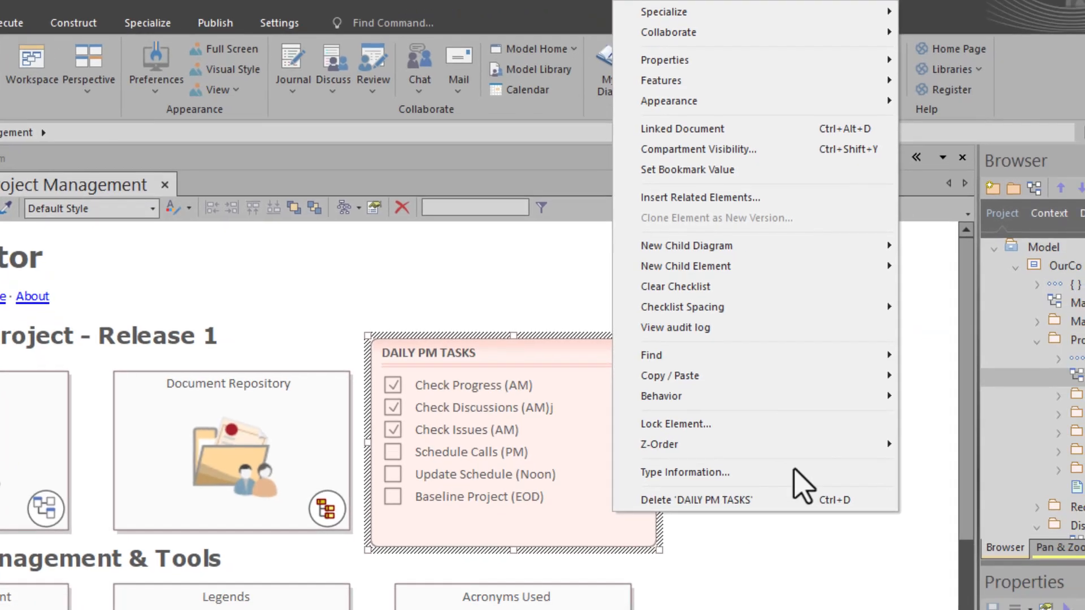
{"action": "left_click", "coordinate": [845, 607]}
{"action": "left_click", "coordinate": [579, 522]}
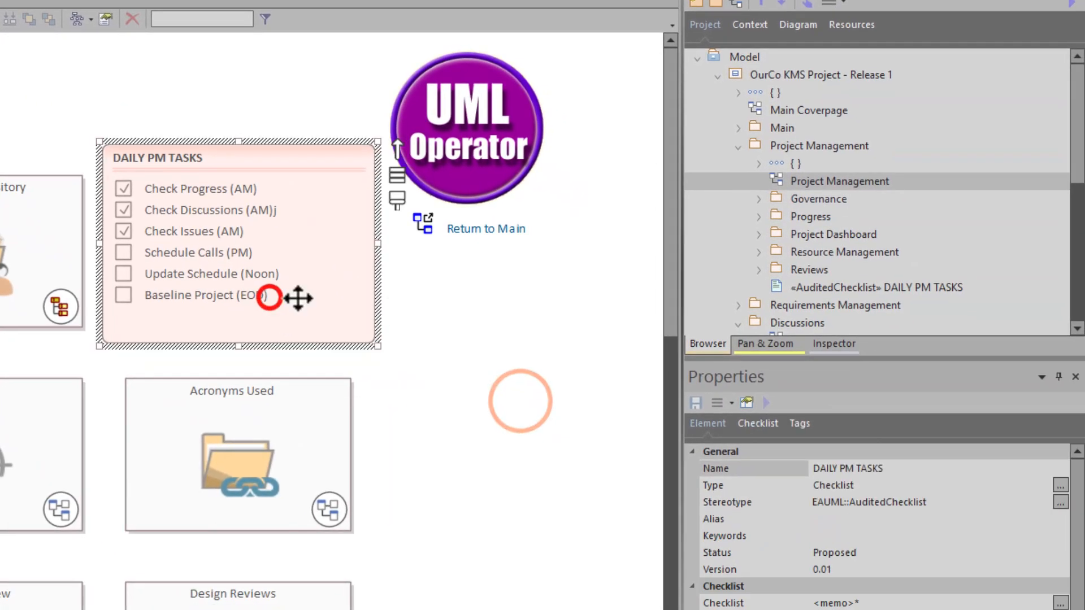
{"action": "left_click", "coordinate": [1060, 501]}
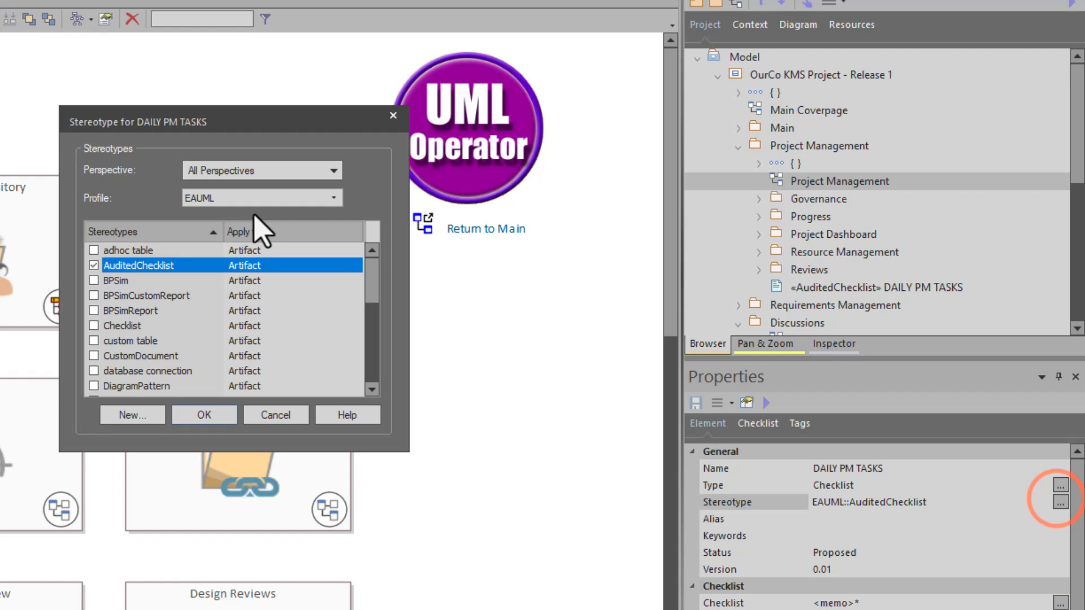
{"action": "left_click", "coordinate": [93, 265]}
{"action": "left_click", "coordinate": [94, 325]}
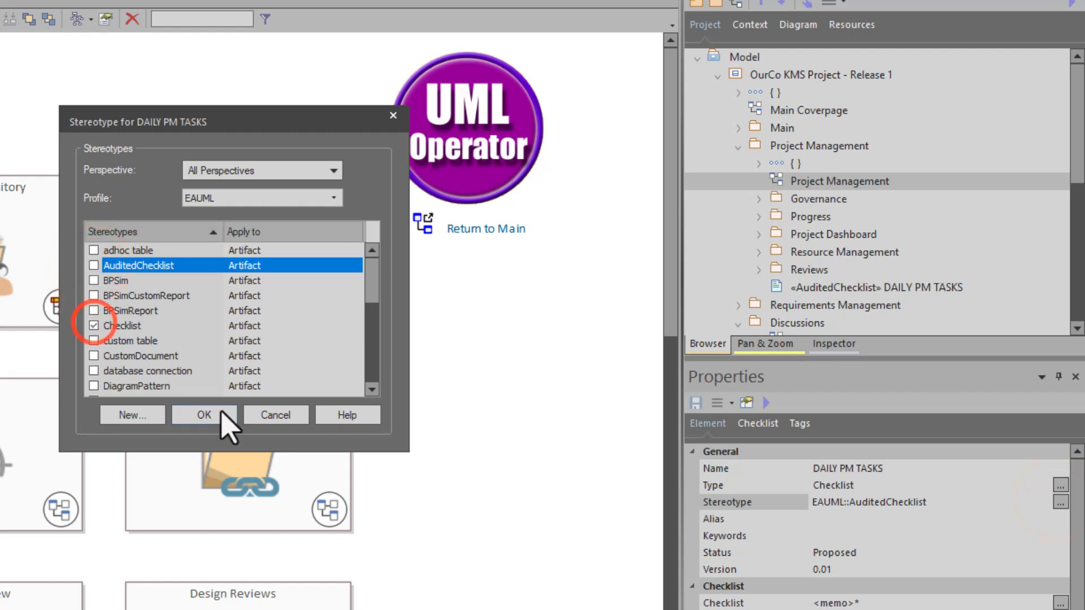
{"action": "left_click", "coordinate": [204, 425]}
{"action": "left_click", "coordinate": [439, 401]}
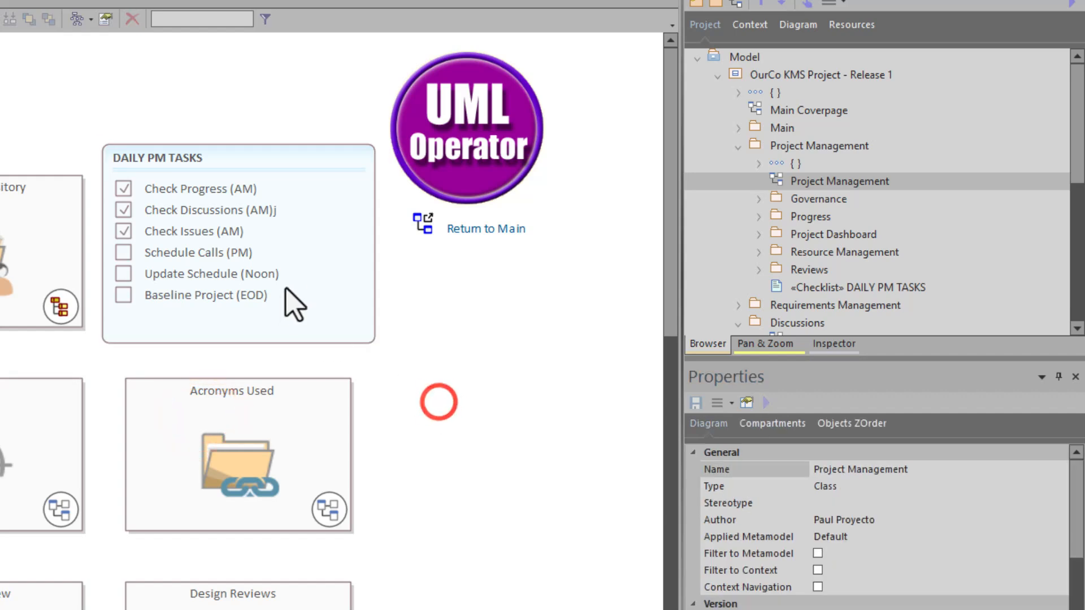
{"action": "right_click", "coordinate": [299, 280]}
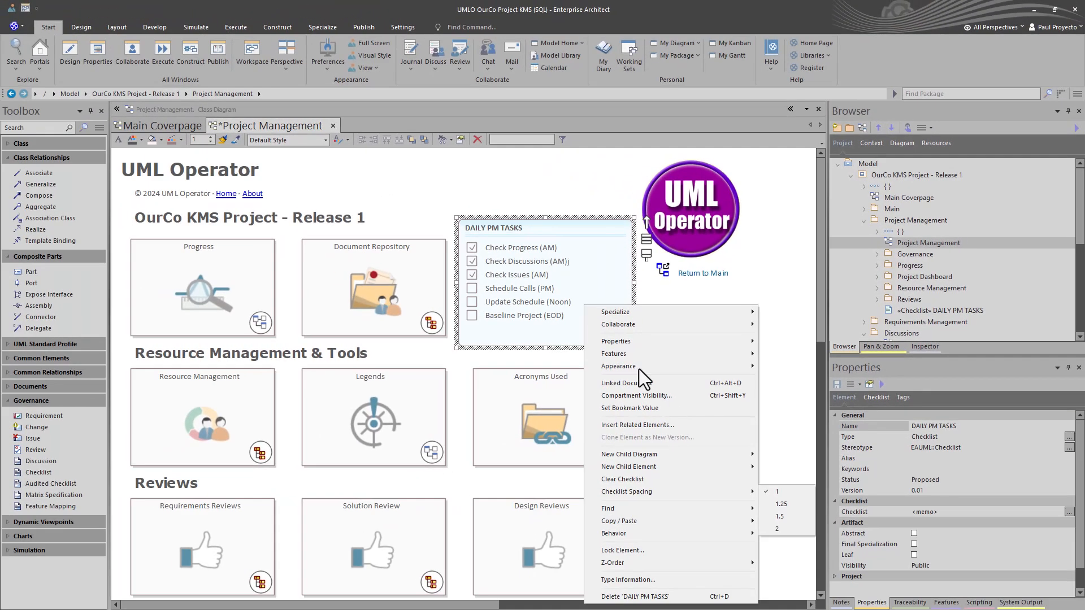
{"action": "left_click", "coordinate": [516, 257]}
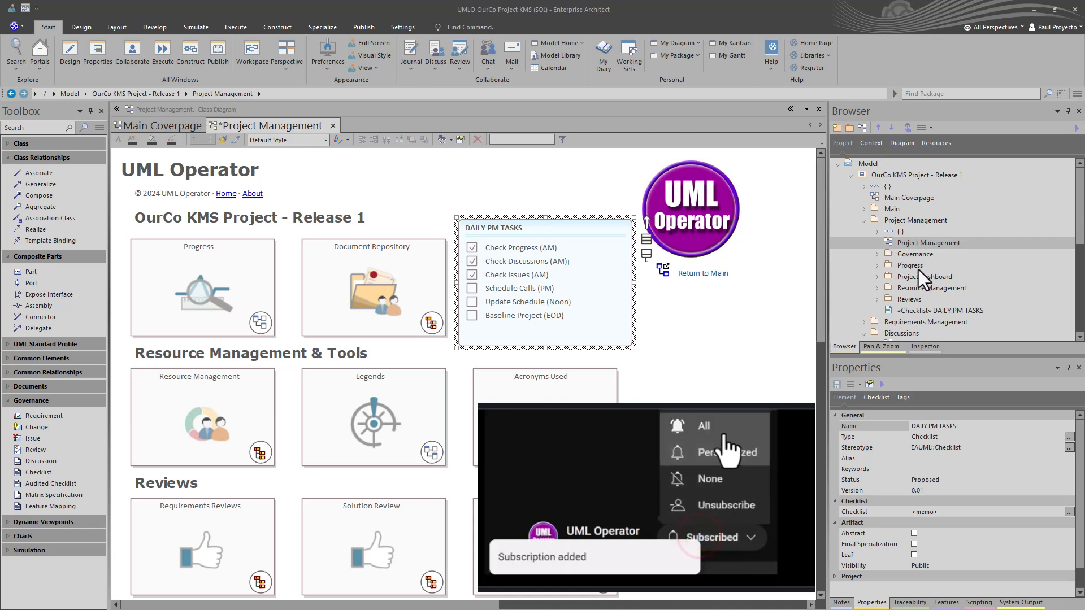
Step: Open the Available Checklists diagram, open its Project Management templates, and locate the Daily PM Tasks template in the Browser
{"action": "scroll", "coordinate": [918, 269], "scroll_direction": "down", "scroll_amount": 1}
{"action": "scroll", "coordinate": [910, 279], "scroll_direction": "down", "scroll_amount": 2}
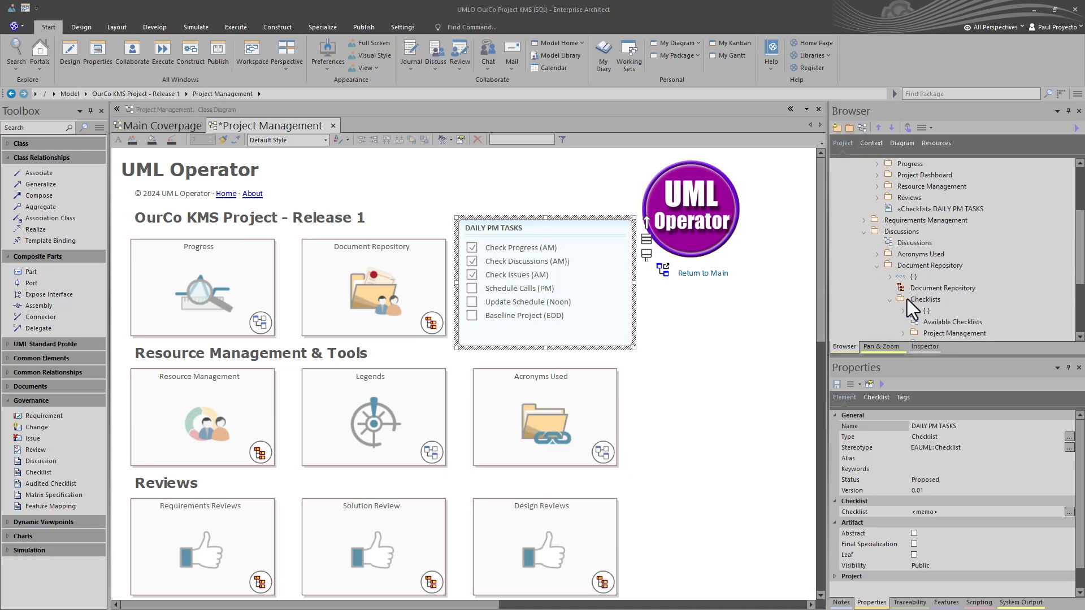
{"action": "double_click", "coordinate": [927, 322]}
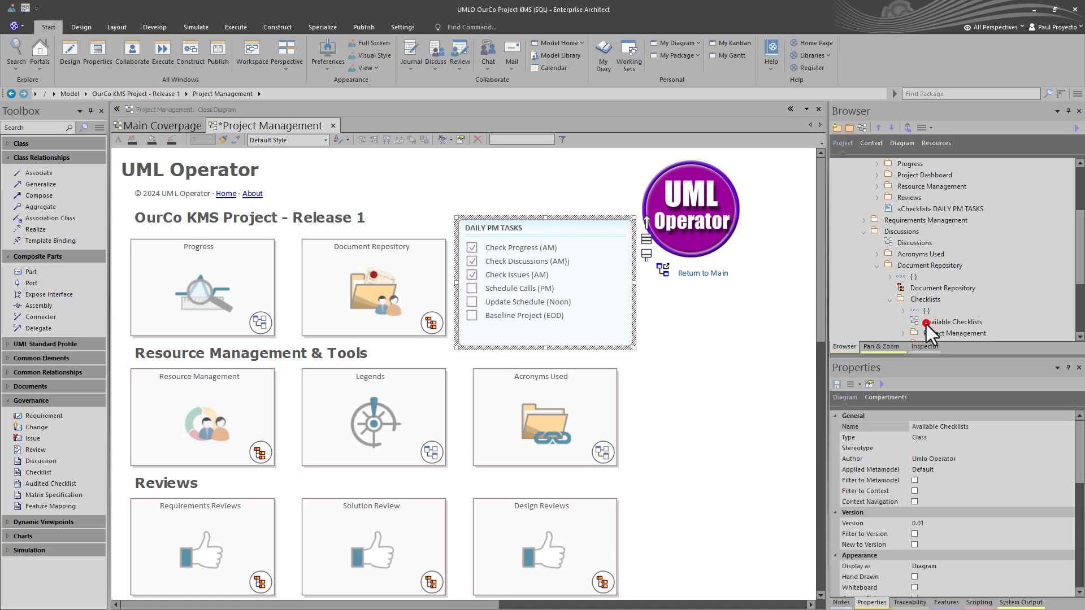
{"action": "left_click", "coordinate": [255, 334]}
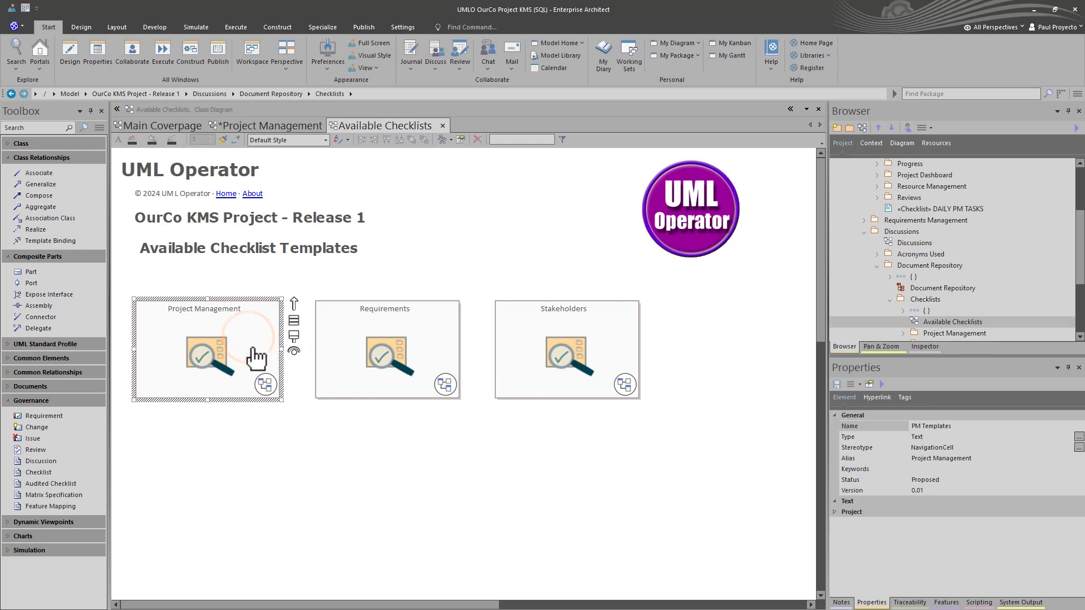
{"action": "double_click", "coordinate": [276, 348]}
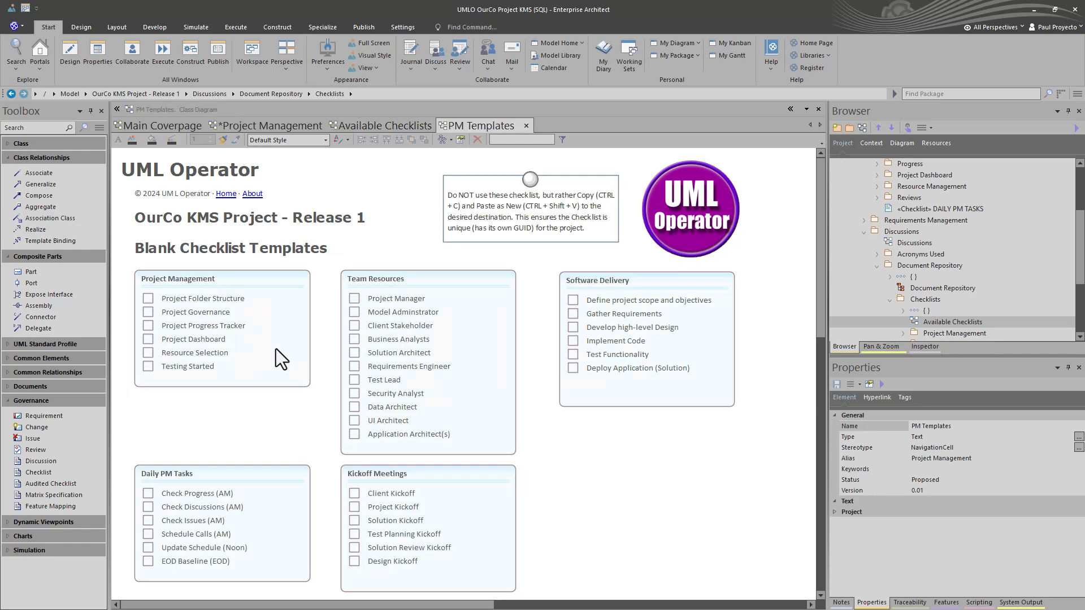
{"action": "left_click", "coordinate": [243, 527]}
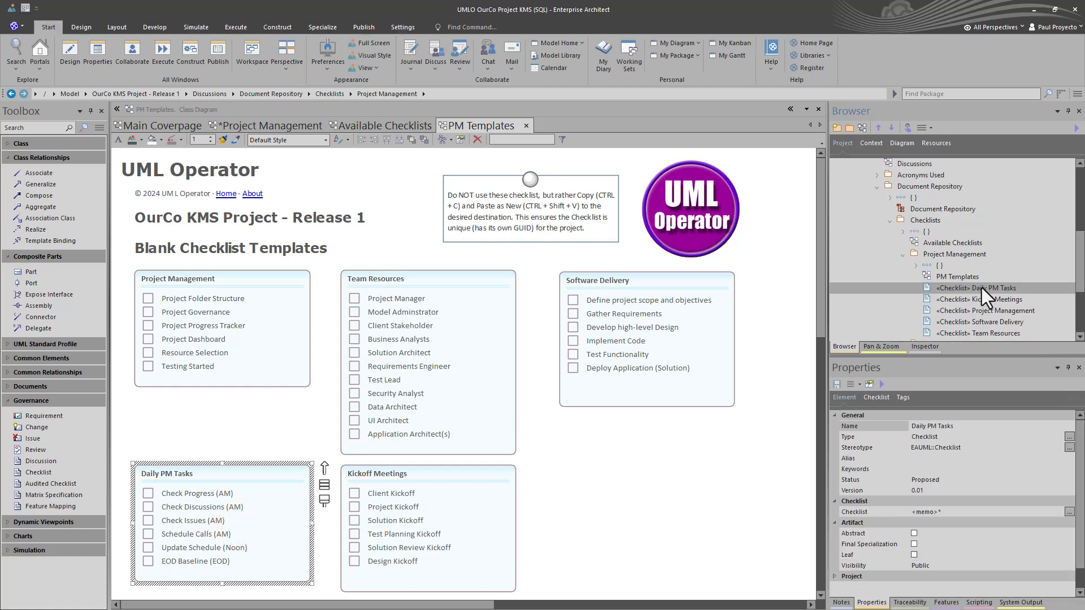
{"action": "left_click", "coordinate": [977, 288]}
Step: Paste a copy of the Daily PM Tasks template as a new element below the Project Management cell in Available Checklists, and view its items
{"action": "left_click", "coordinate": [384, 125]}
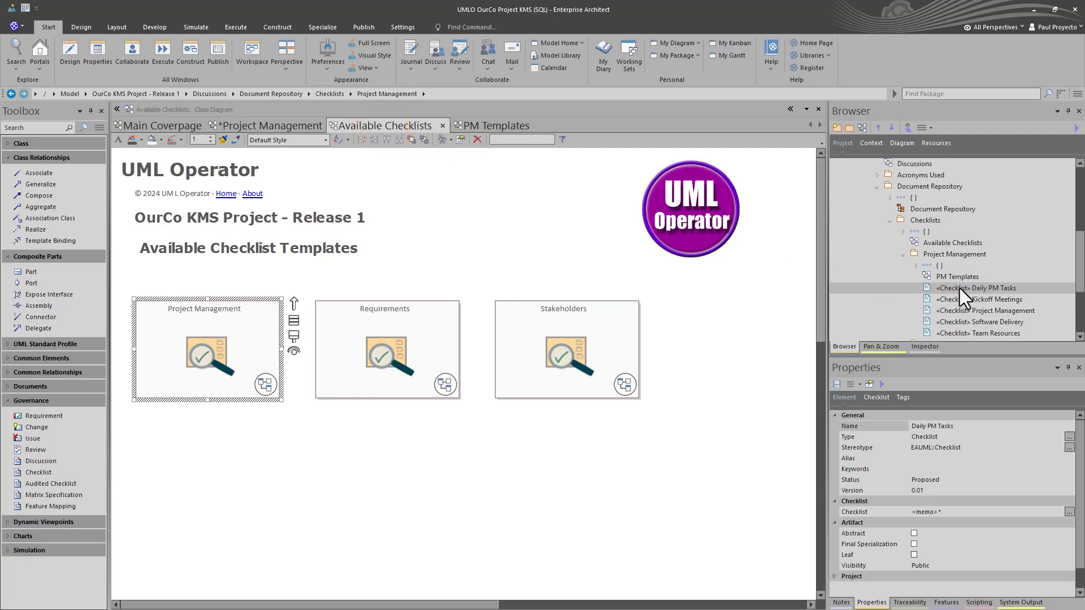
{"action": "left_click", "coordinate": [493, 124]}
{"action": "left_click", "coordinate": [250, 493]}
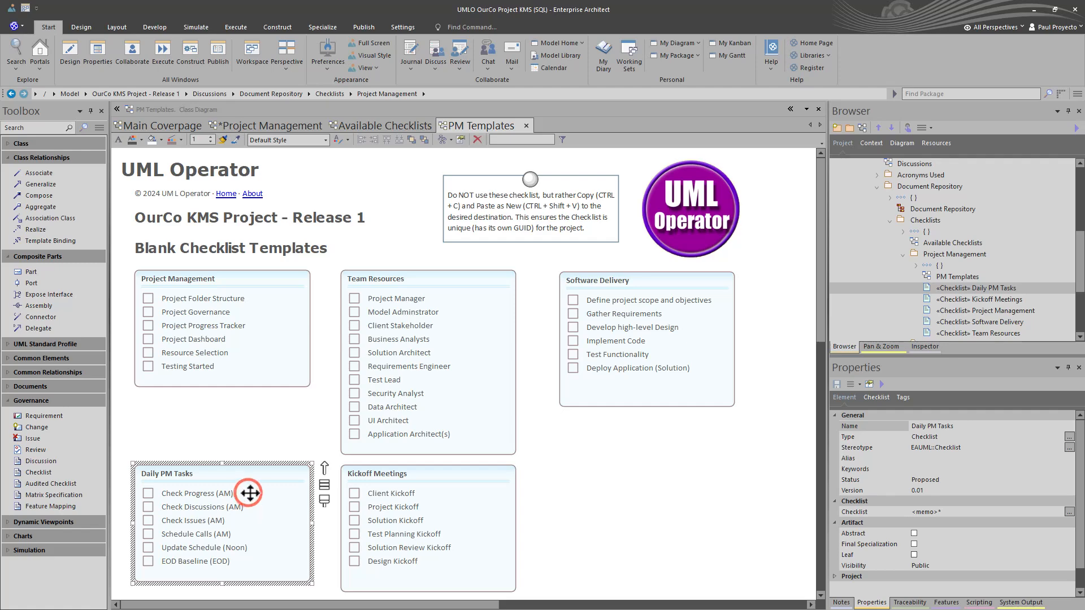
{"action": "key", "text": "ctrl+c"}
{"action": "left_click", "coordinate": [389, 124]}
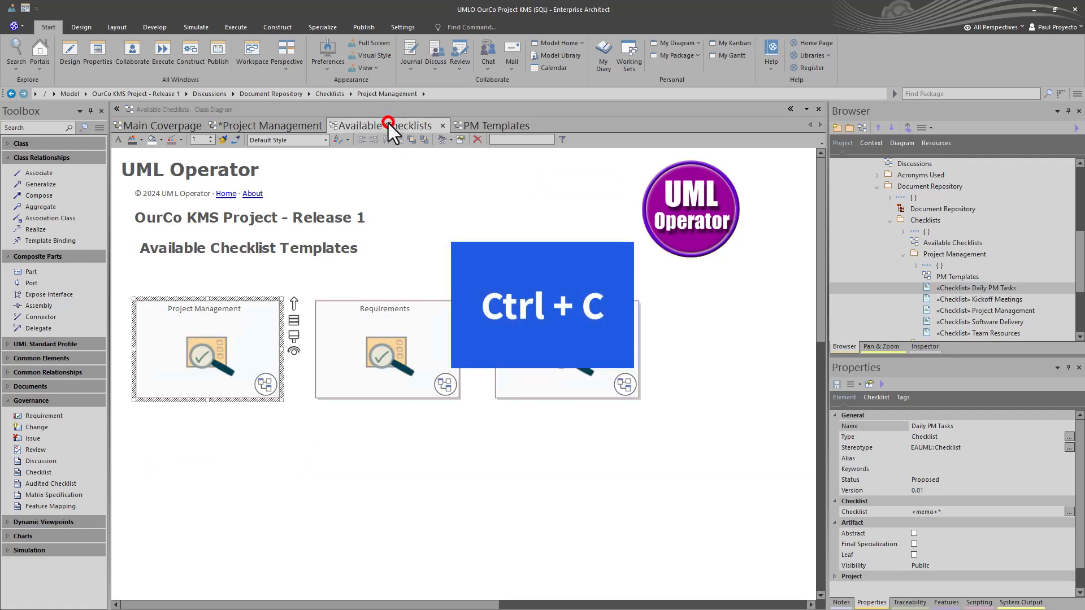
{"action": "left_click", "coordinate": [359, 501]}
{"action": "key", "text": "ctrl+shift+v"}
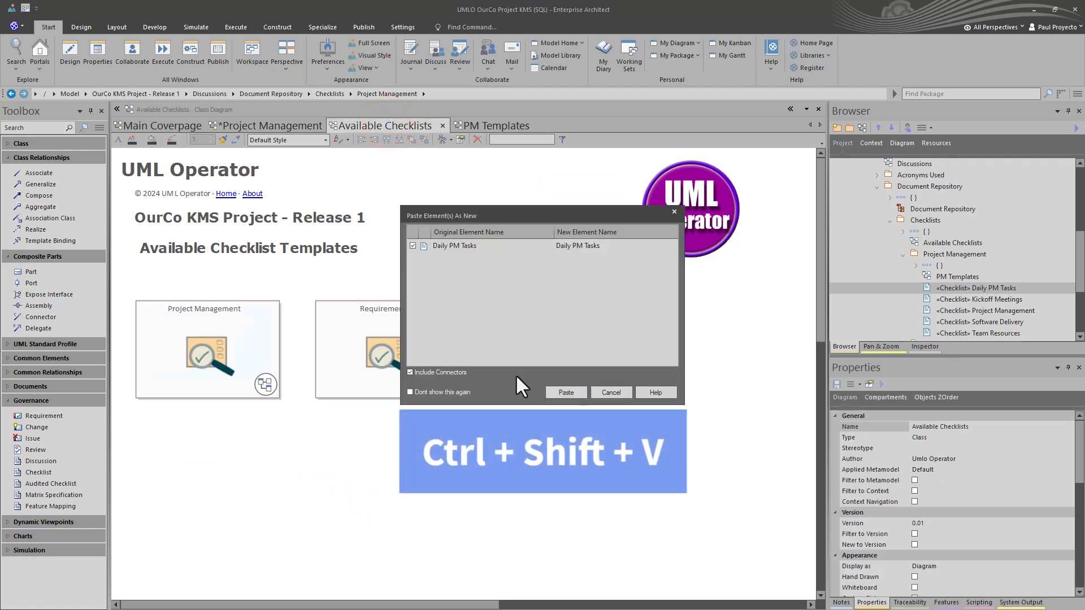
{"action": "left_click", "coordinate": [556, 390]}
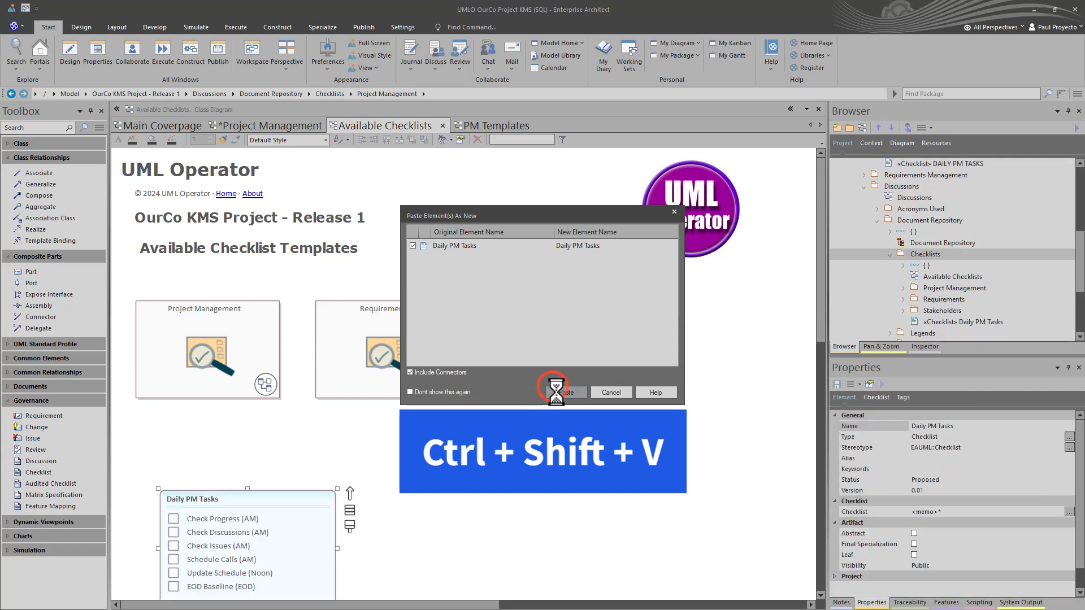
{"action": "left_click_drag", "start_coordinate": [274, 548], "coordinate": [245, 481]}
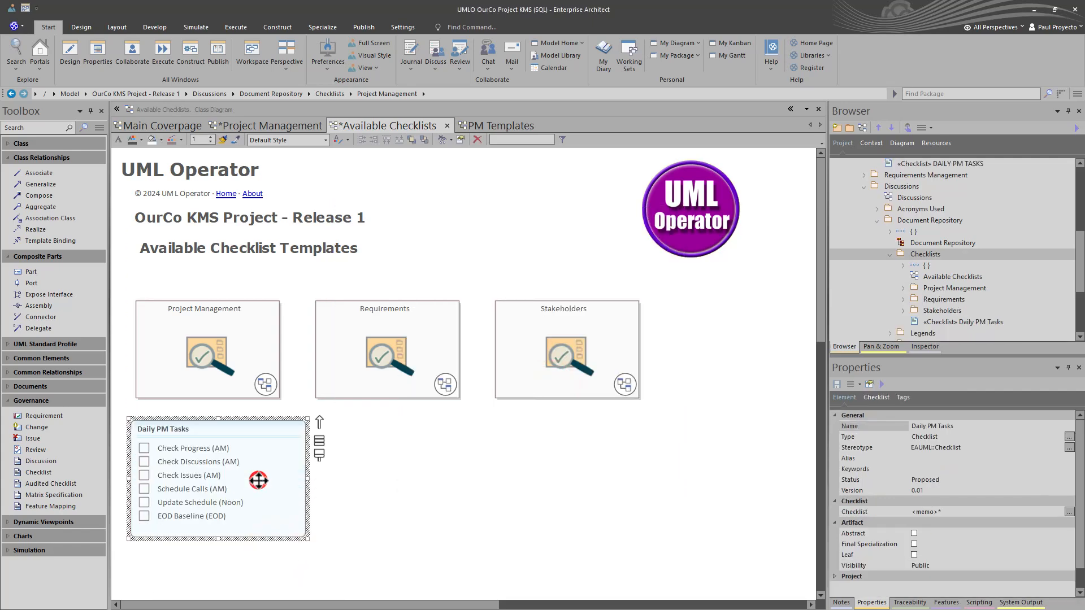
{"action": "double_click", "coordinate": [258, 480]}
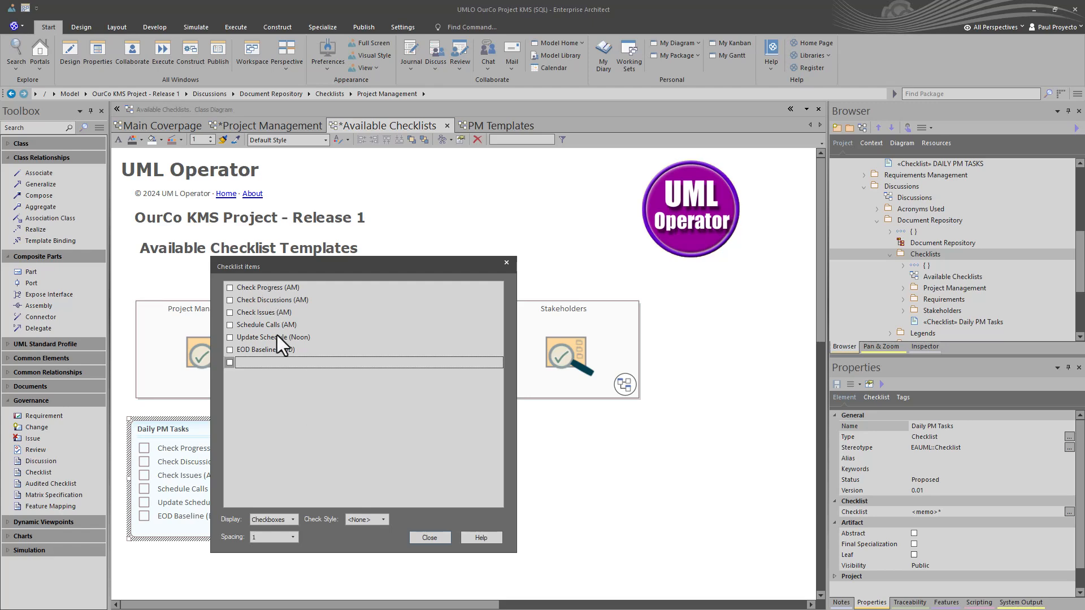
{"action": "left_click", "coordinate": [431, 538]}
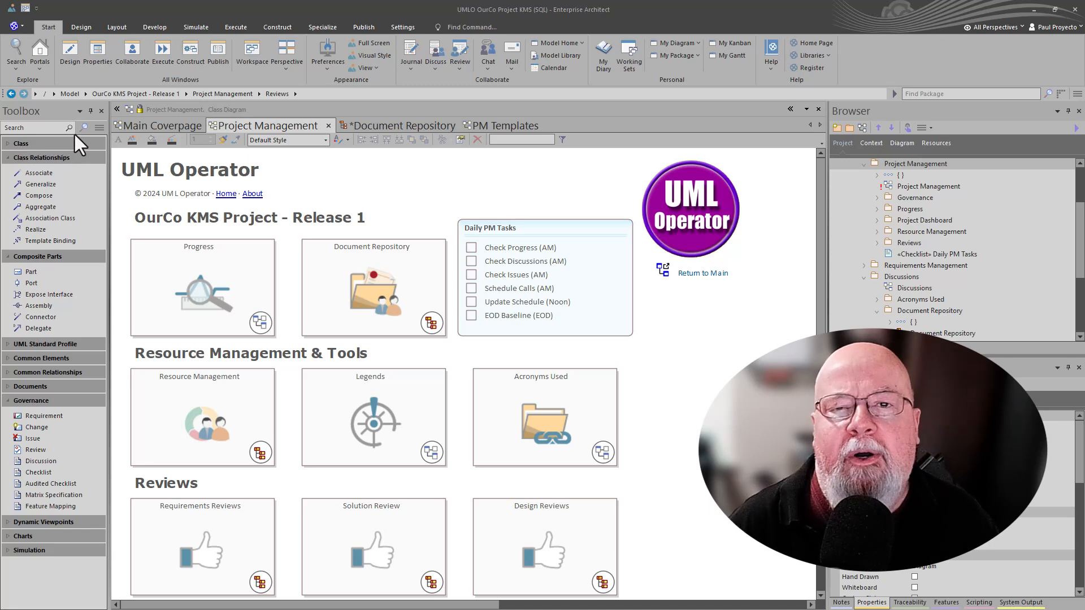
Step: Open Available Checklists from the Document Repository diagram, look over its template groups, and select Daily PM Tasks in the Project Management templates
{"action": "left_click", "coordinate": [381, 124]}
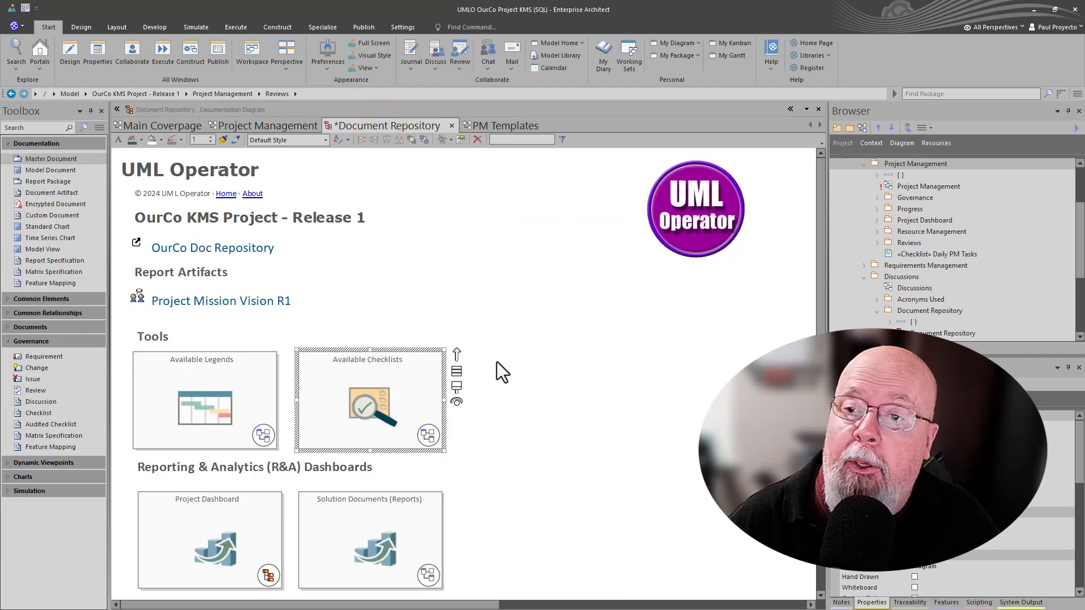
{"action": "left_click", "coordinate": [378, 386]}
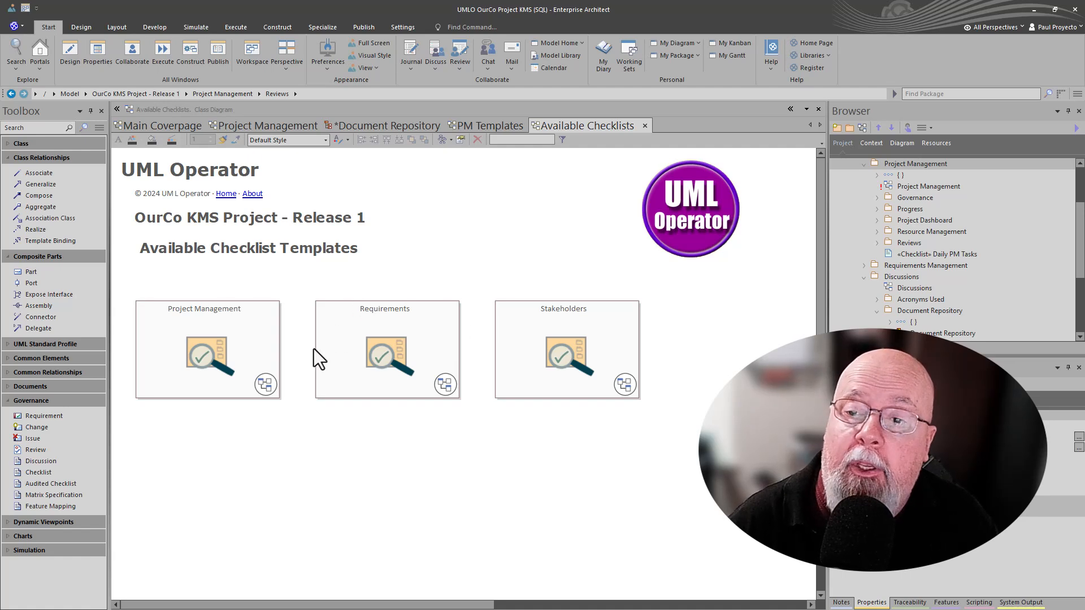
{"action": "left_click", "coordinate": [374, 338]}
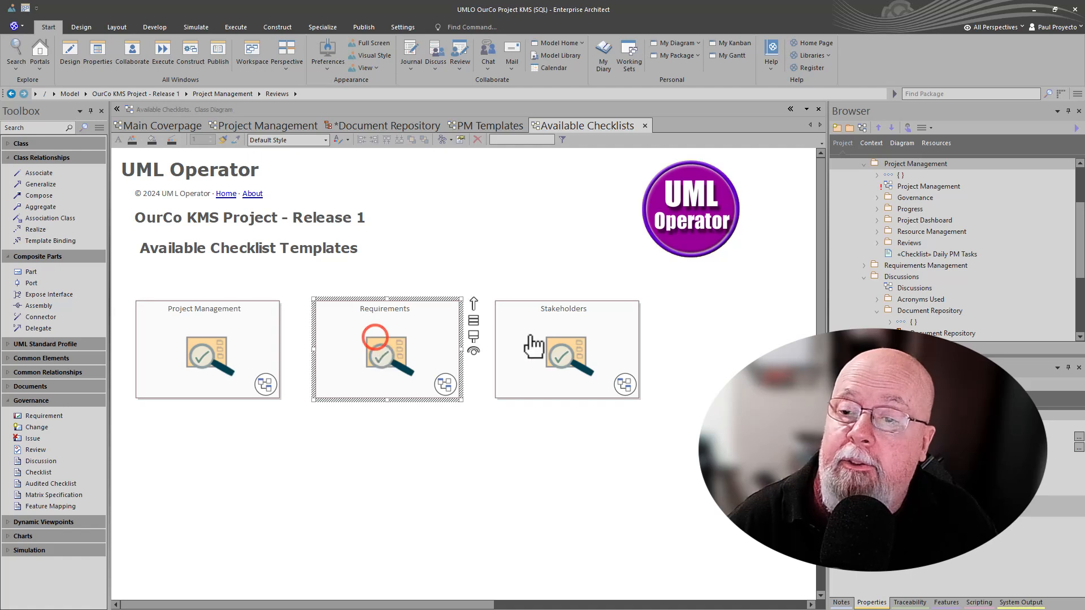
{"action": "left_click", "coordinate": [534, 329]}
{"action": "left_click", "coordinate": [370, 338]}
{"action": "left_click", "coordinate": [170, 349]}
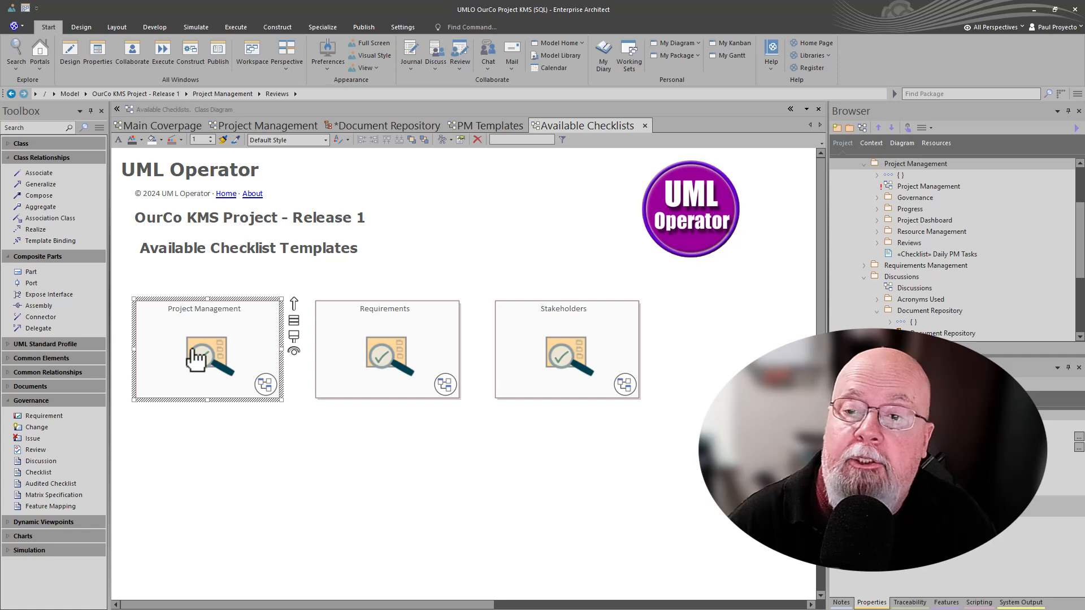
{"action": "double_click", "coordinate": [186, 345]}
{"action": "left_click", "coordinate": [217, 472]}
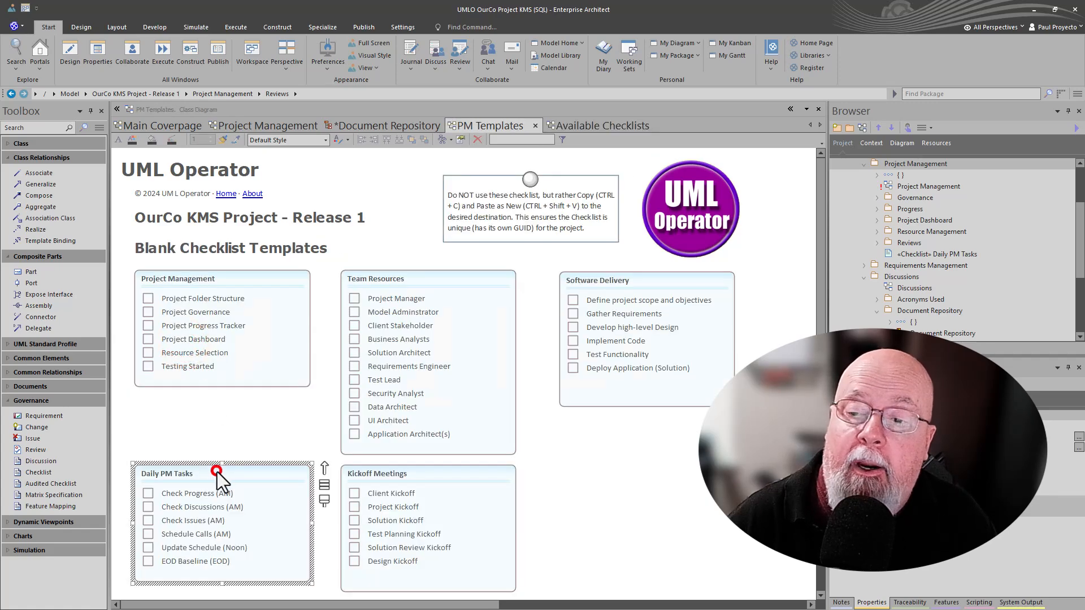